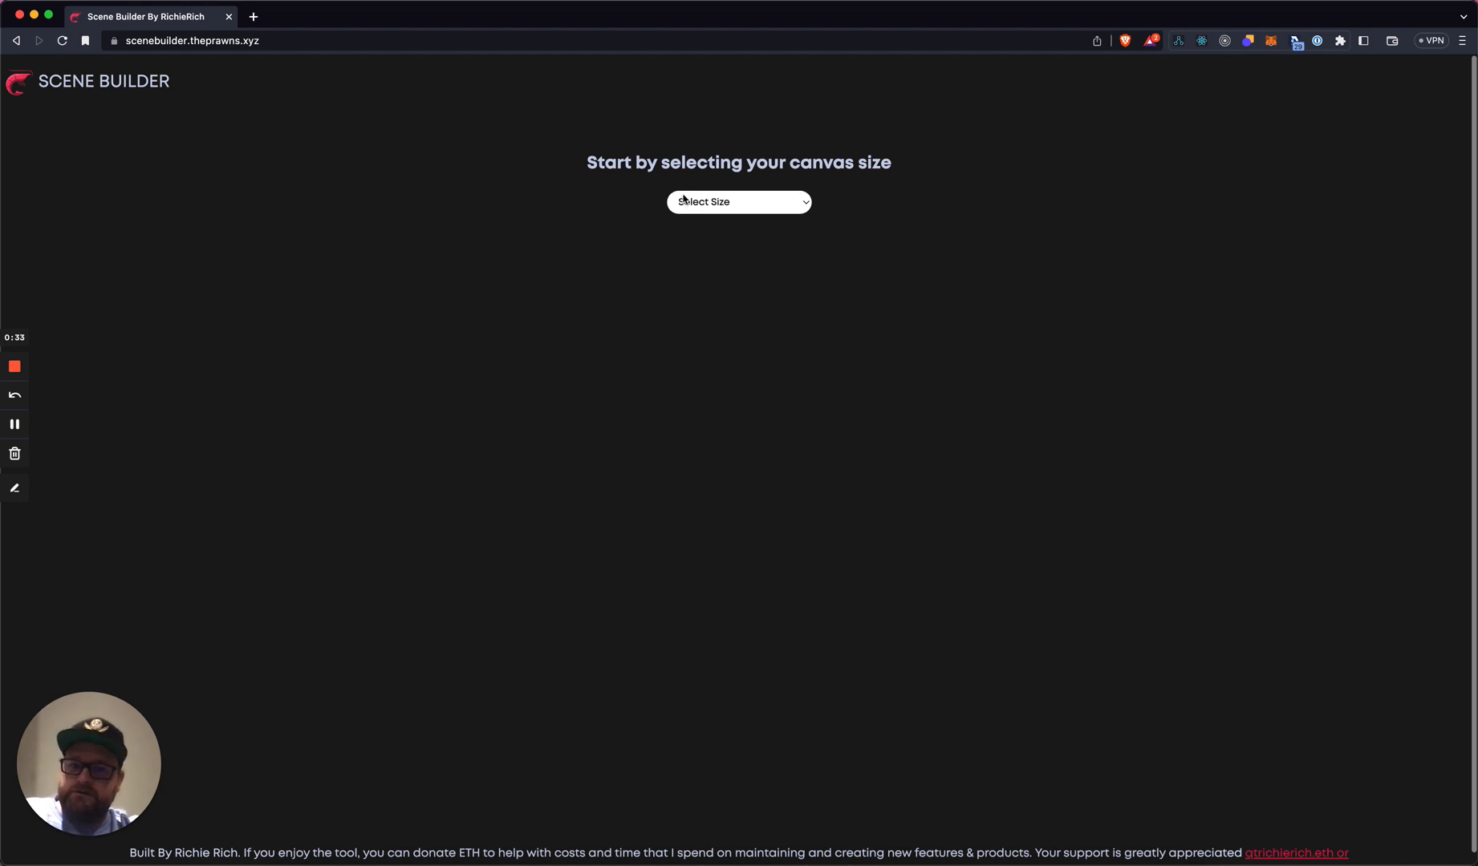
- Set the canvas size to Twitter Header
click(758, 206)
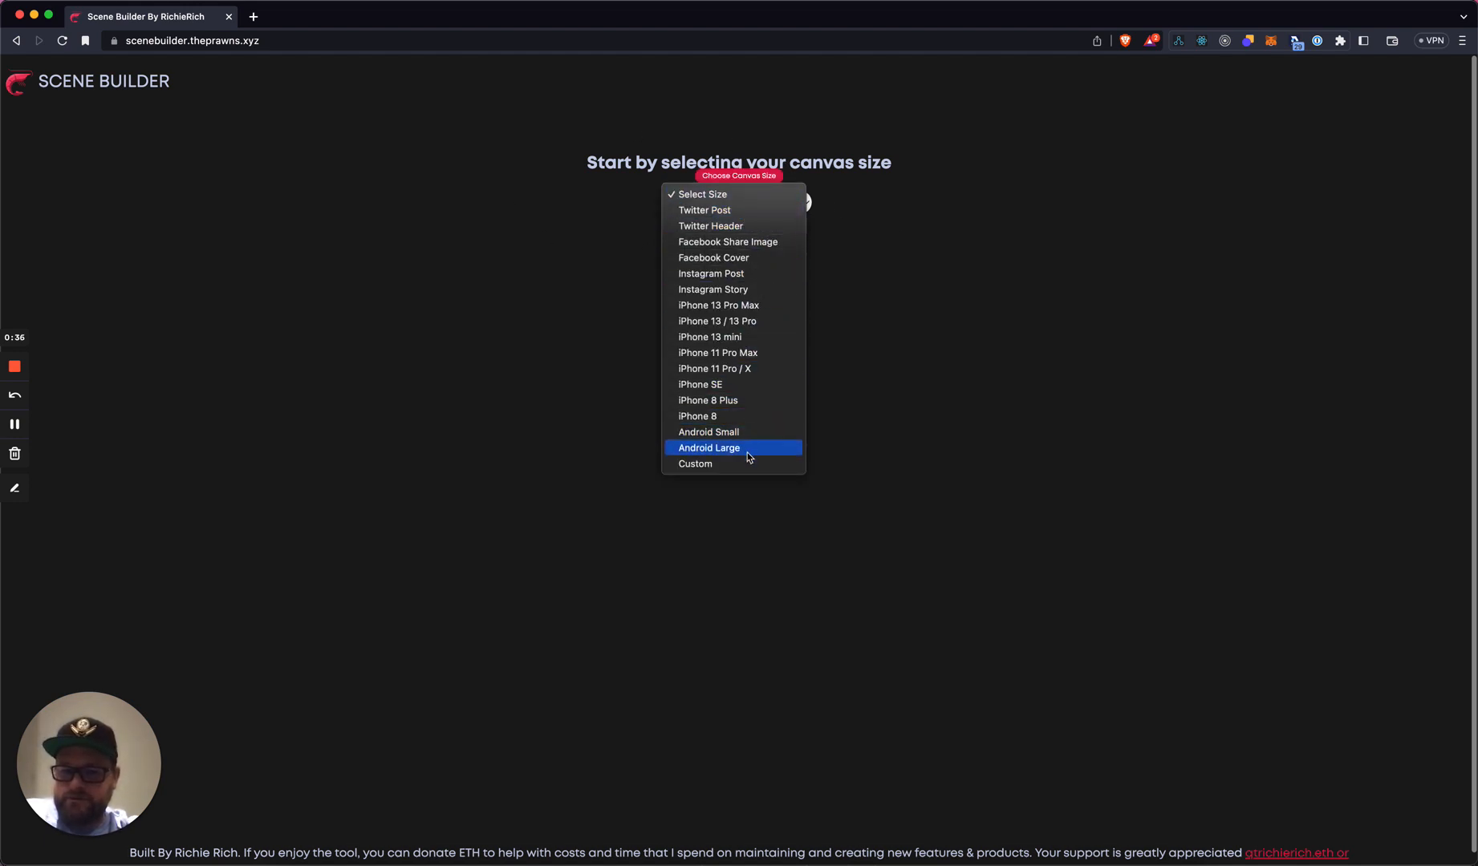
click(749, 227)
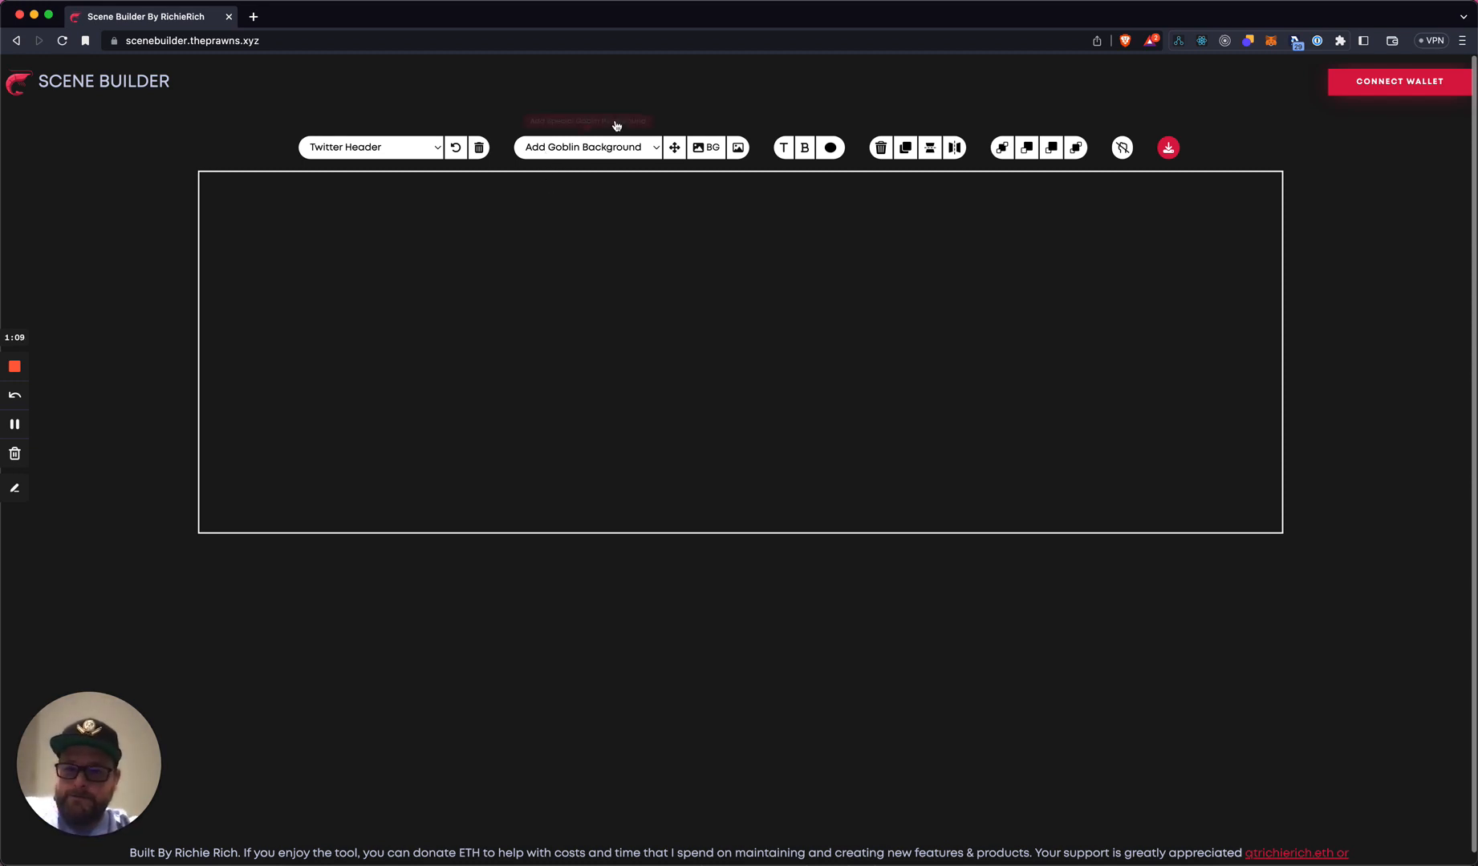
- Try the Active Tree and Goblin Cave goblin backgrounds on the canvas
click(610, 154)
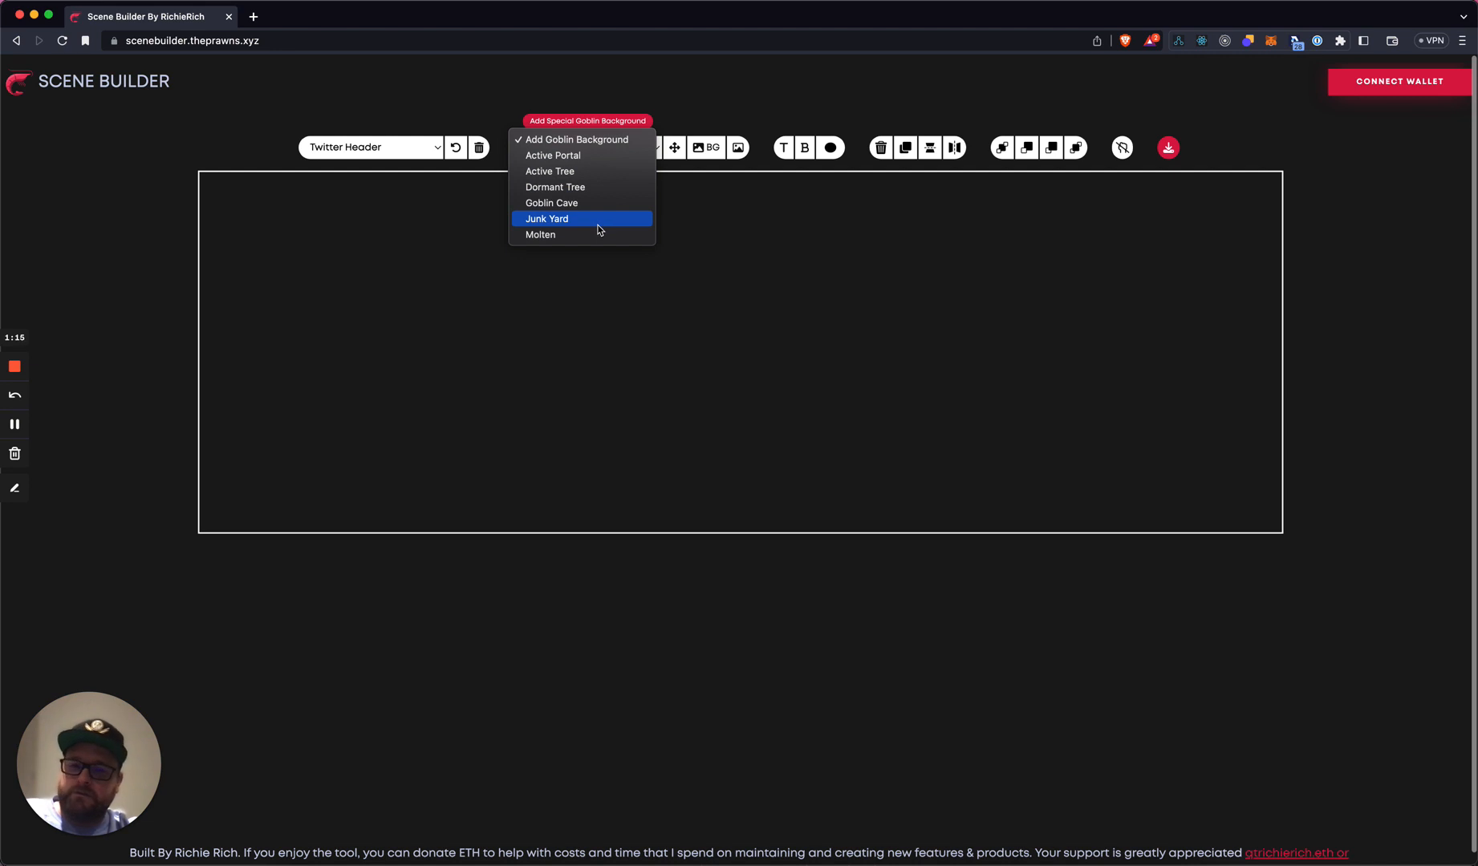
click(609, 180)
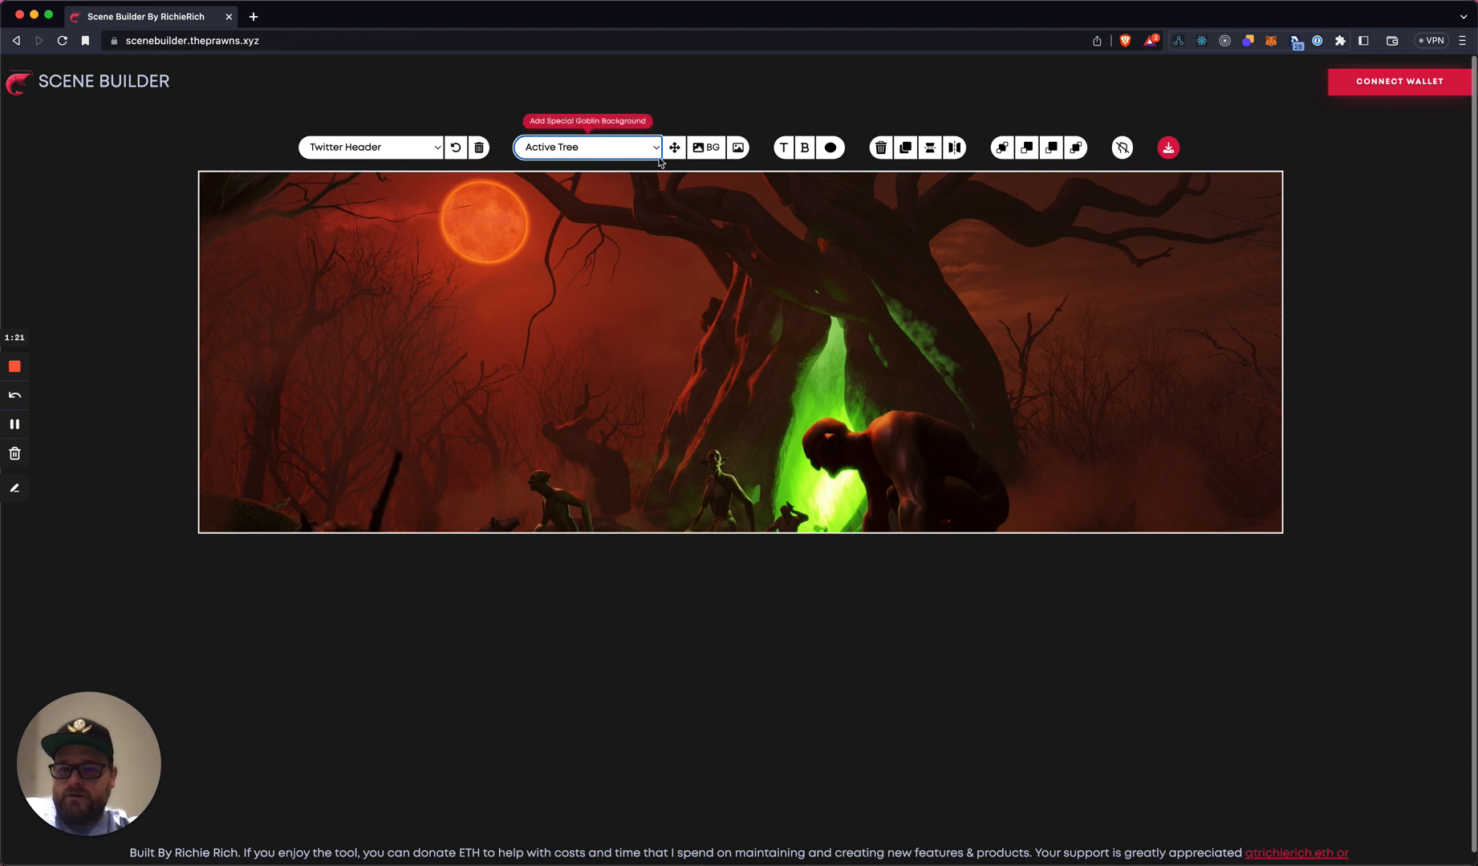
click(616, 150)
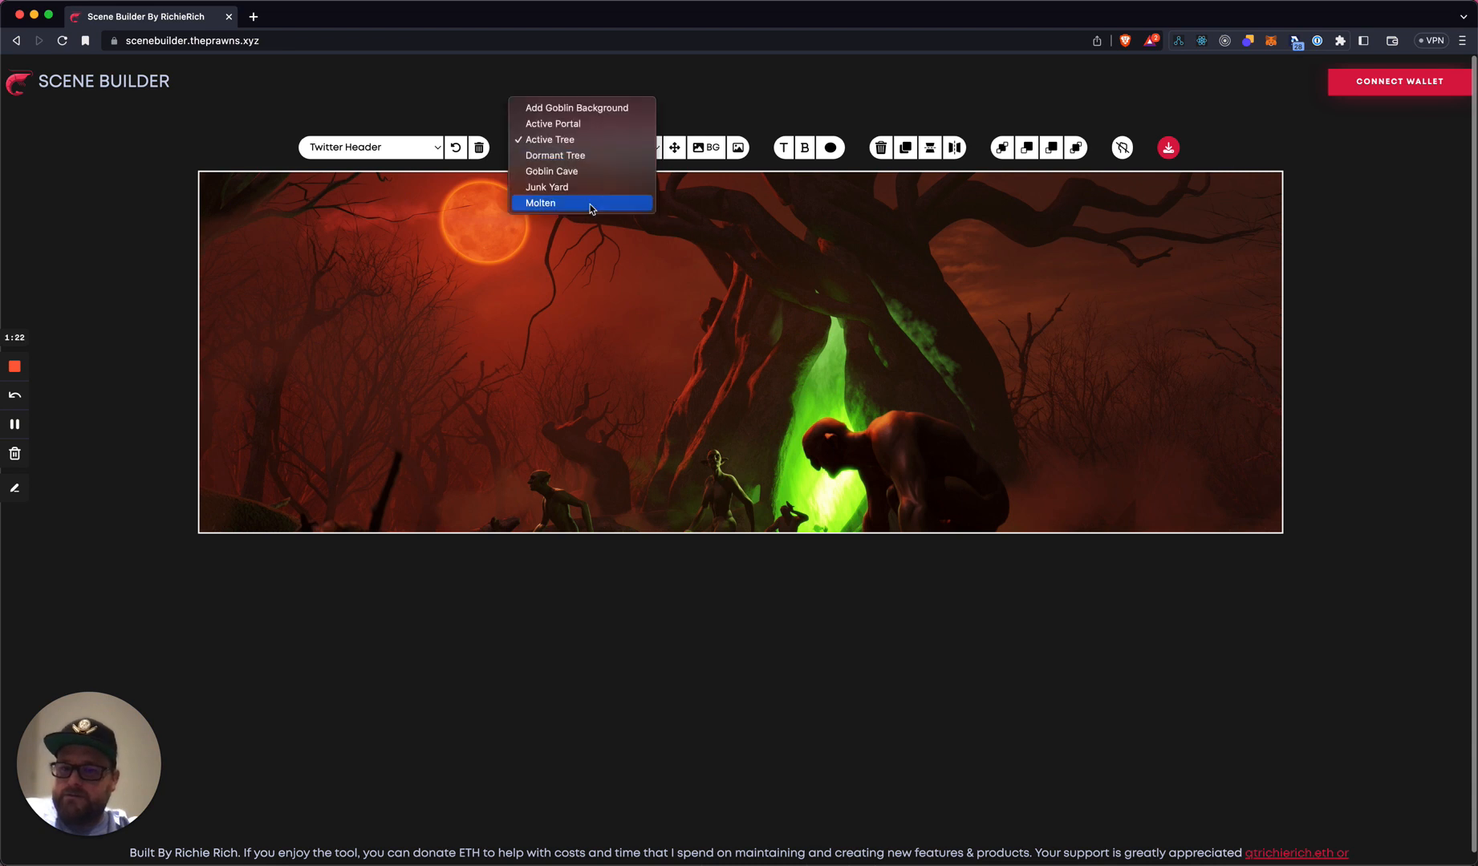
click(566, 171)
- Apply the Junk Yard background and shift it vertically so the ground and the parked car come into the canvas
click(579, 144)
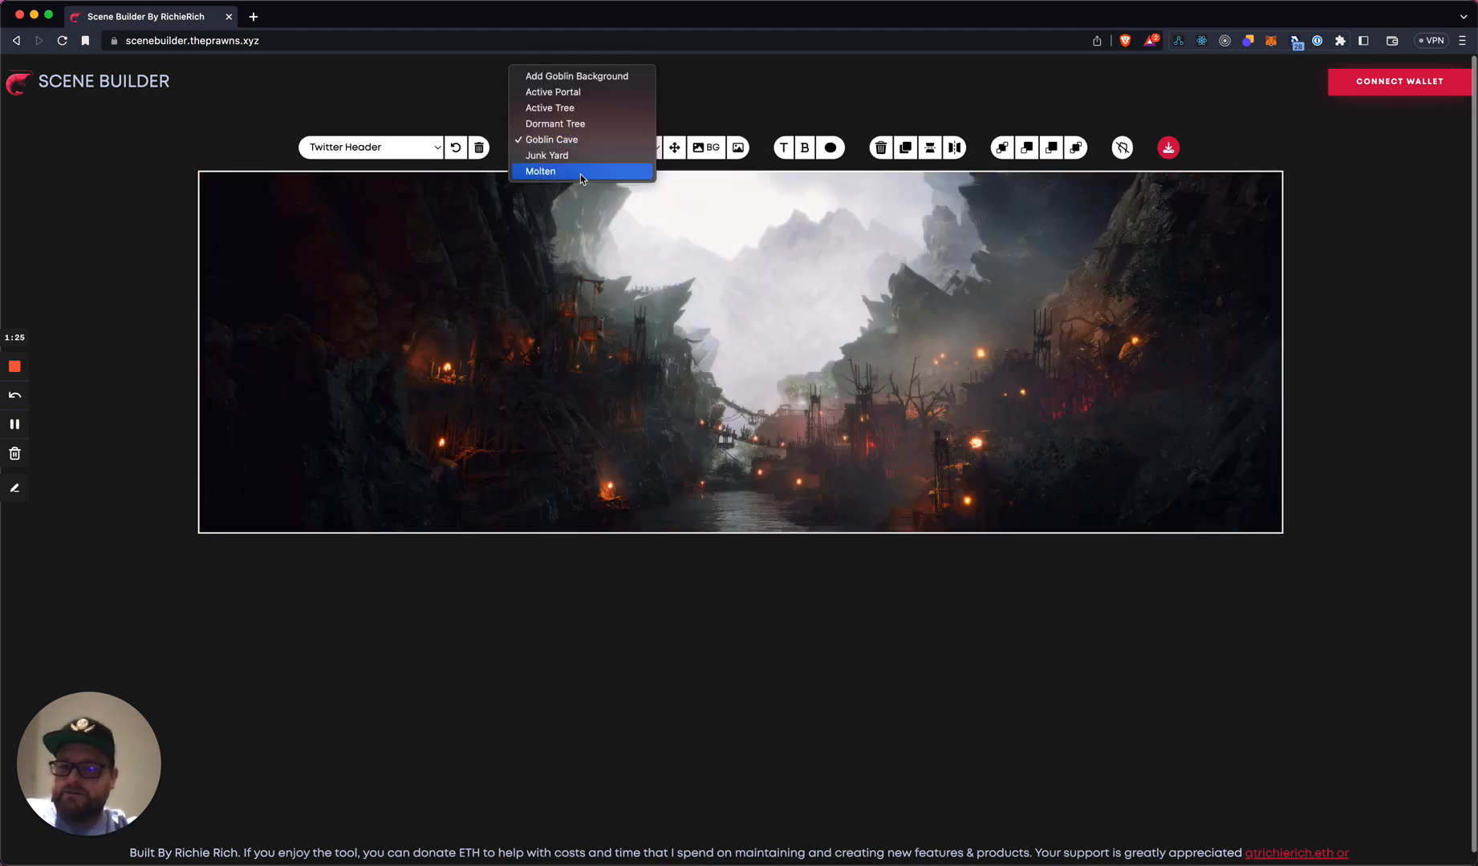
click(582, 156)
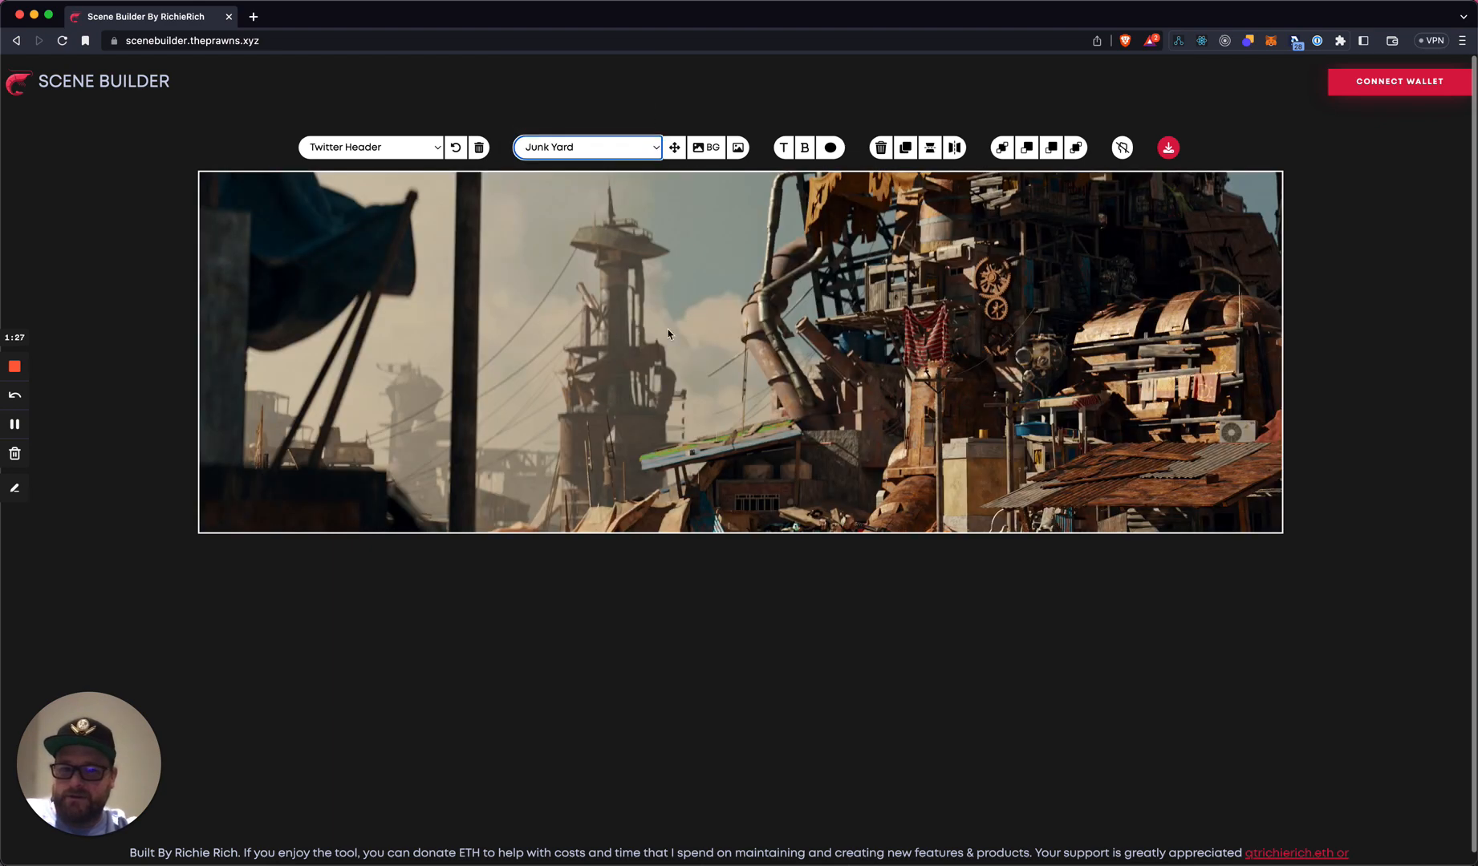
click(674, 149)
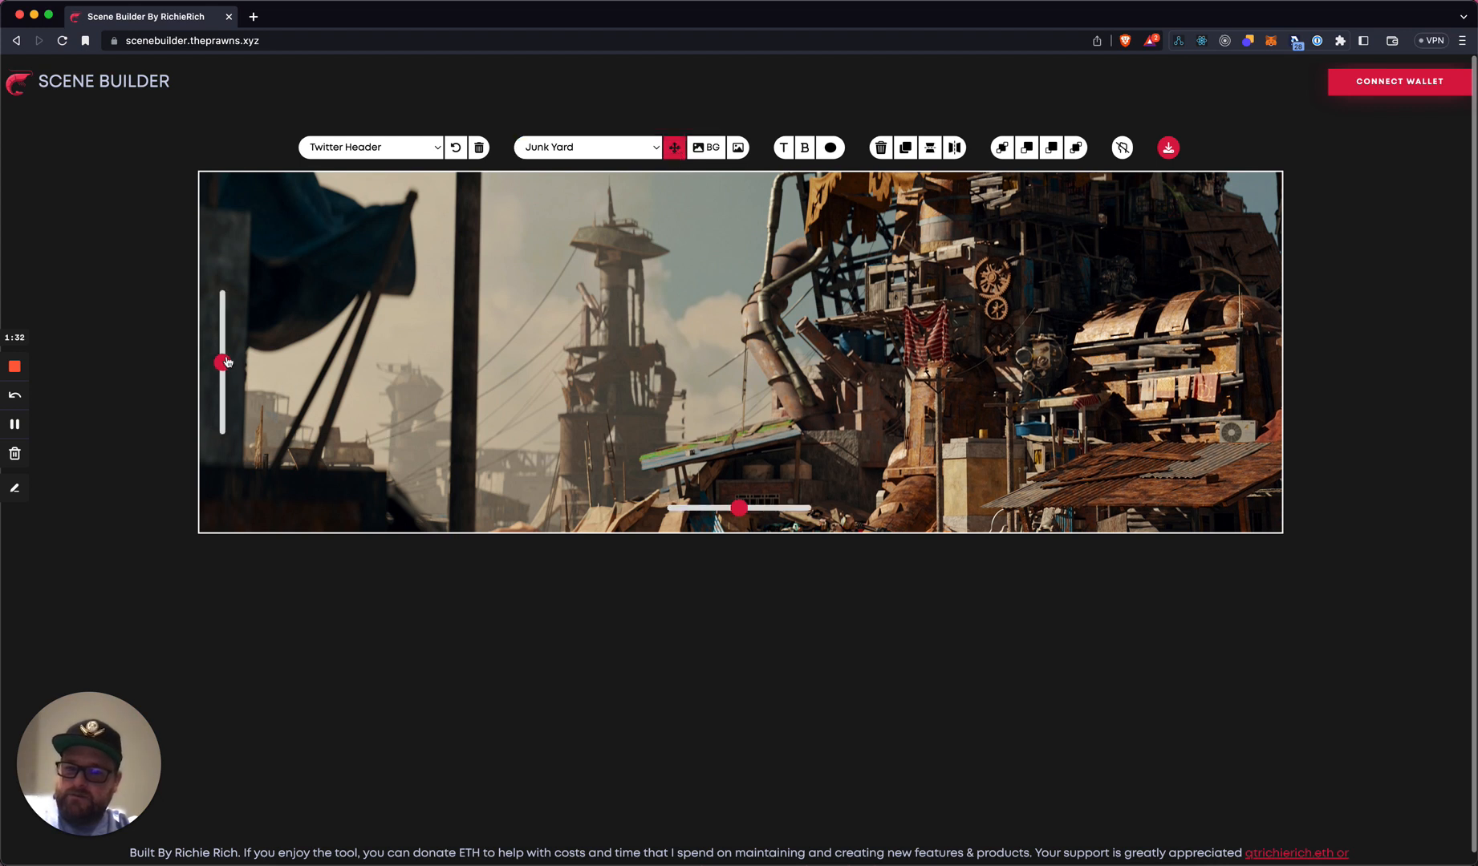
drag(223, 363, 223, 308)
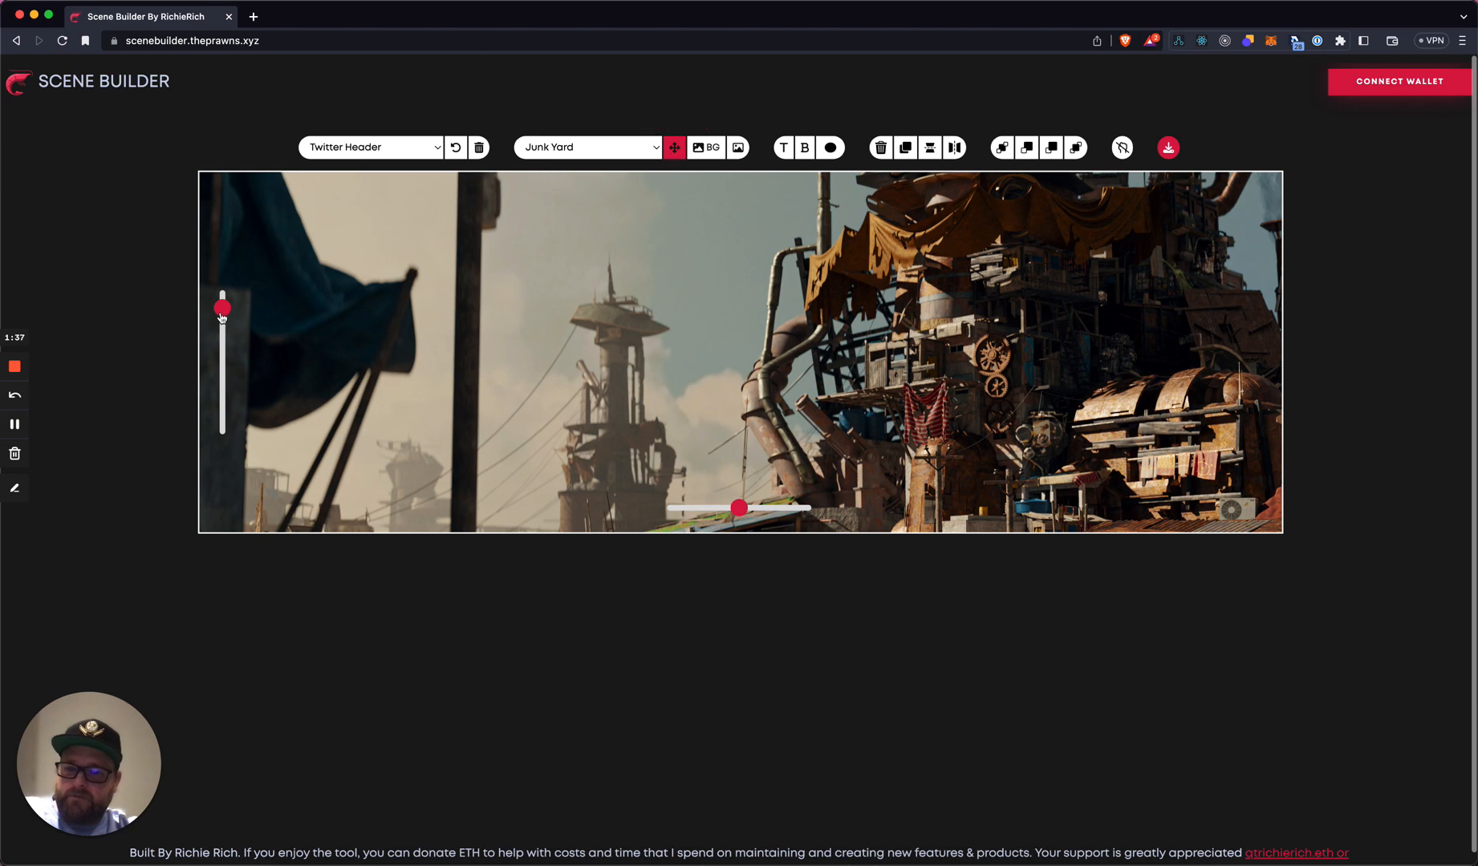
drag(223, 309, 245, 428)
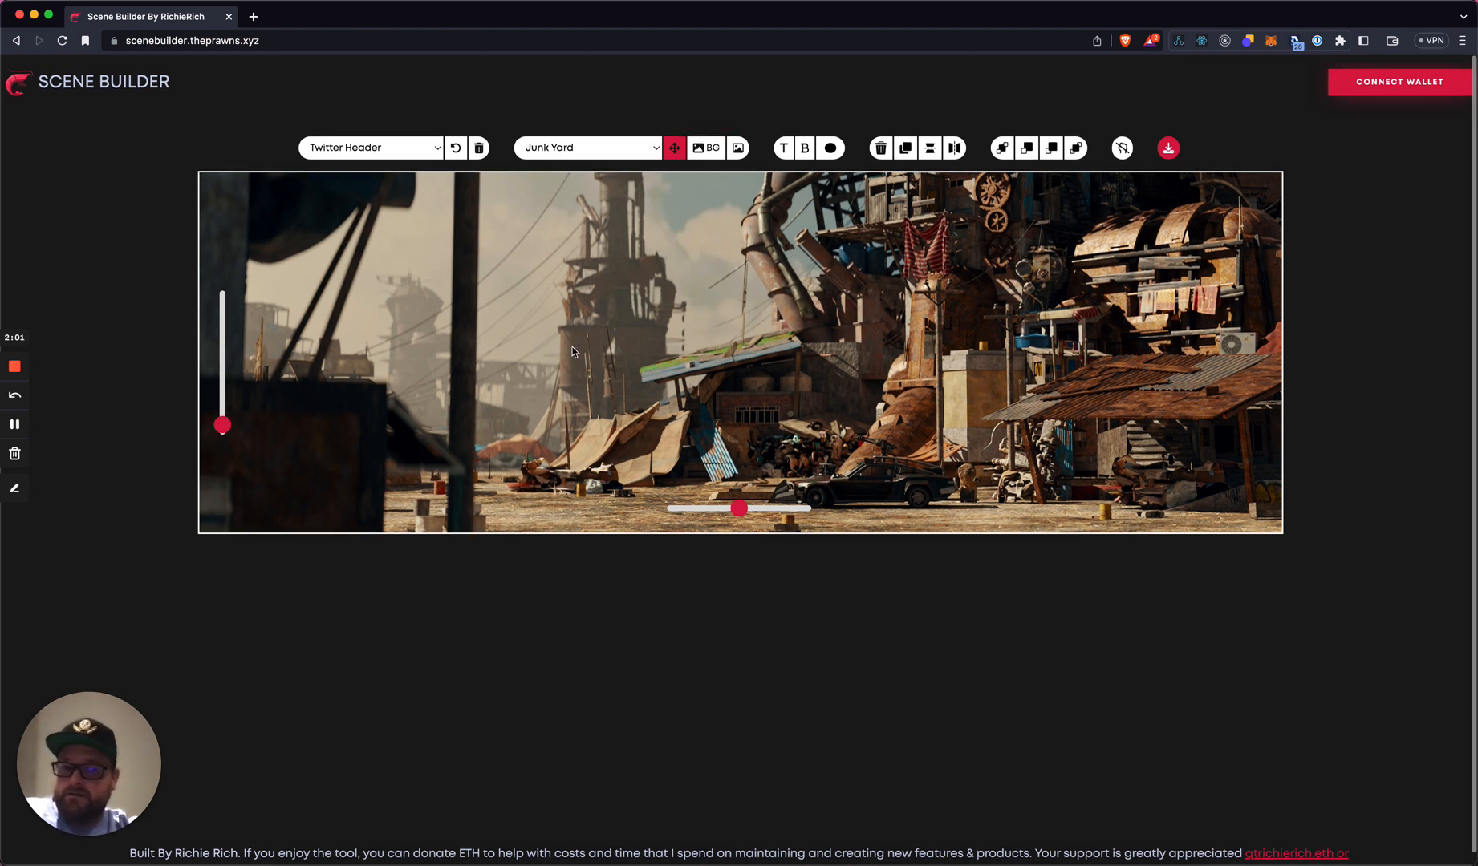
- Add the image 0C0-96_080-84_0G0-07__0K0-3915_0W0-3598_0N0-2487__0C1-0.png from Downloads to the canvas and turn off background moving
click(737, 149)
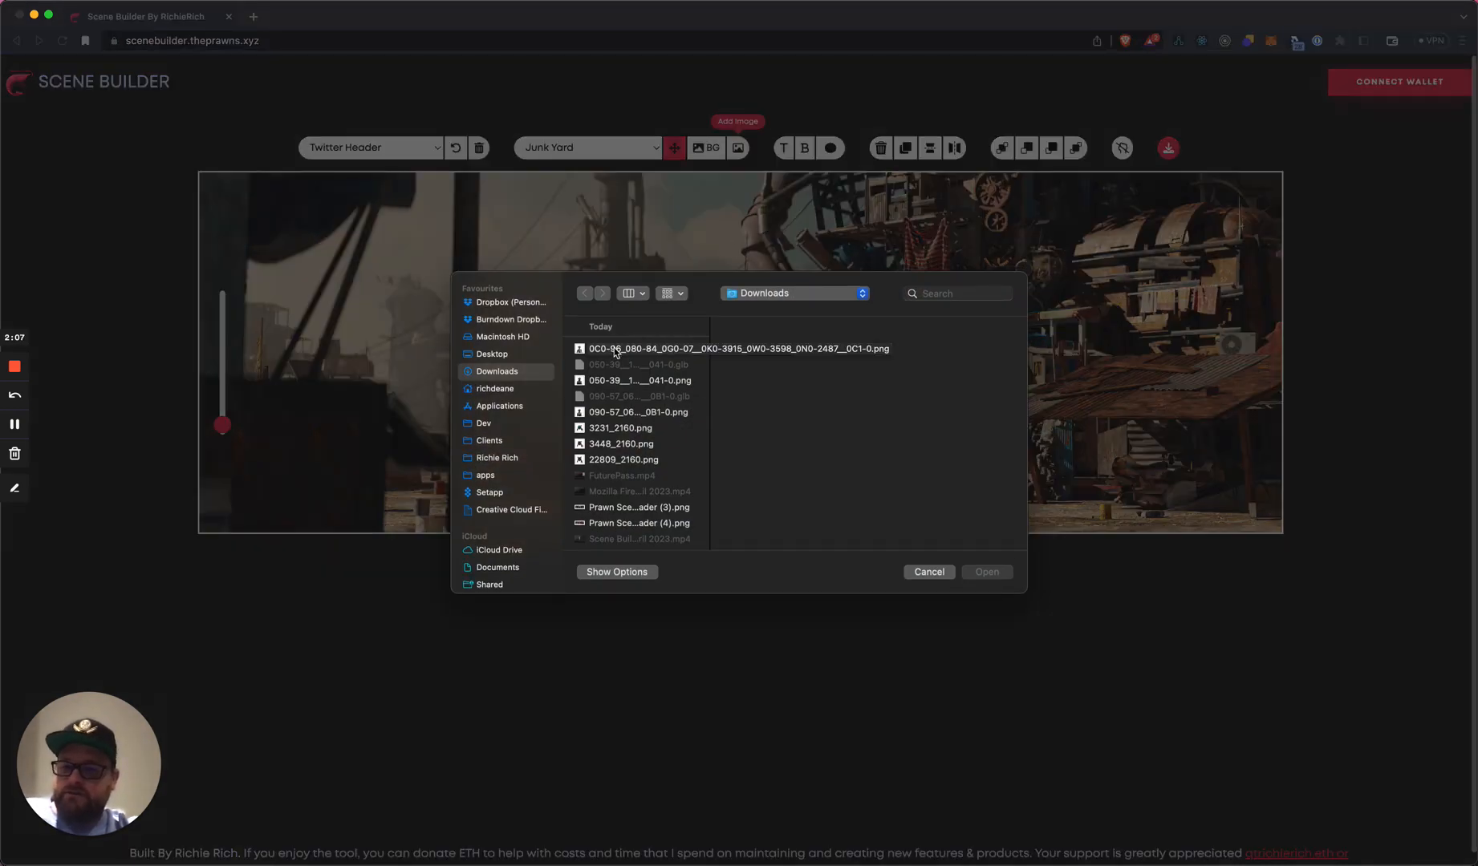
click(616, 350)
click(987, 572)
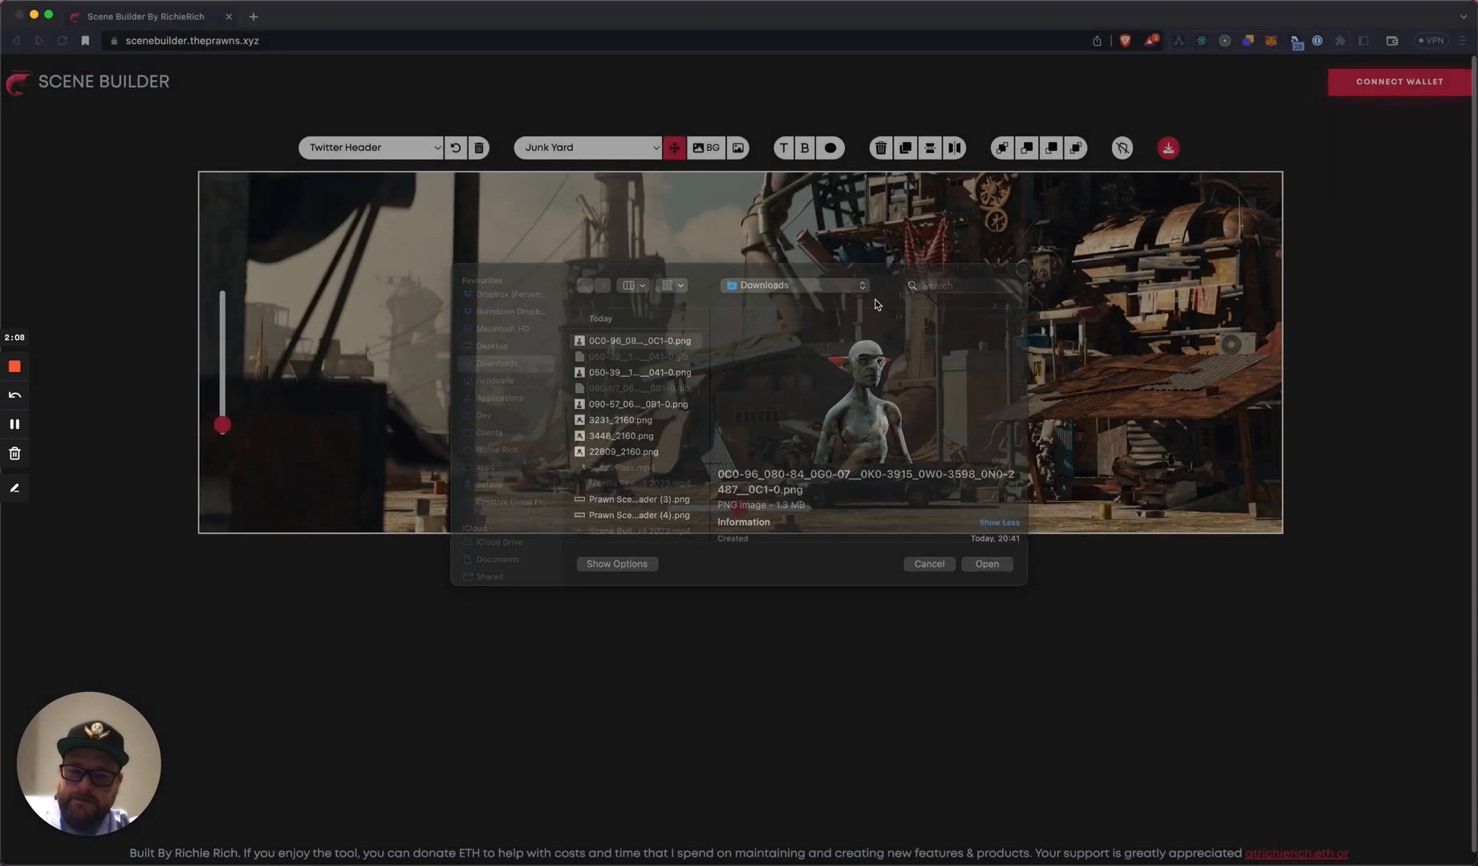
click(677, 152)
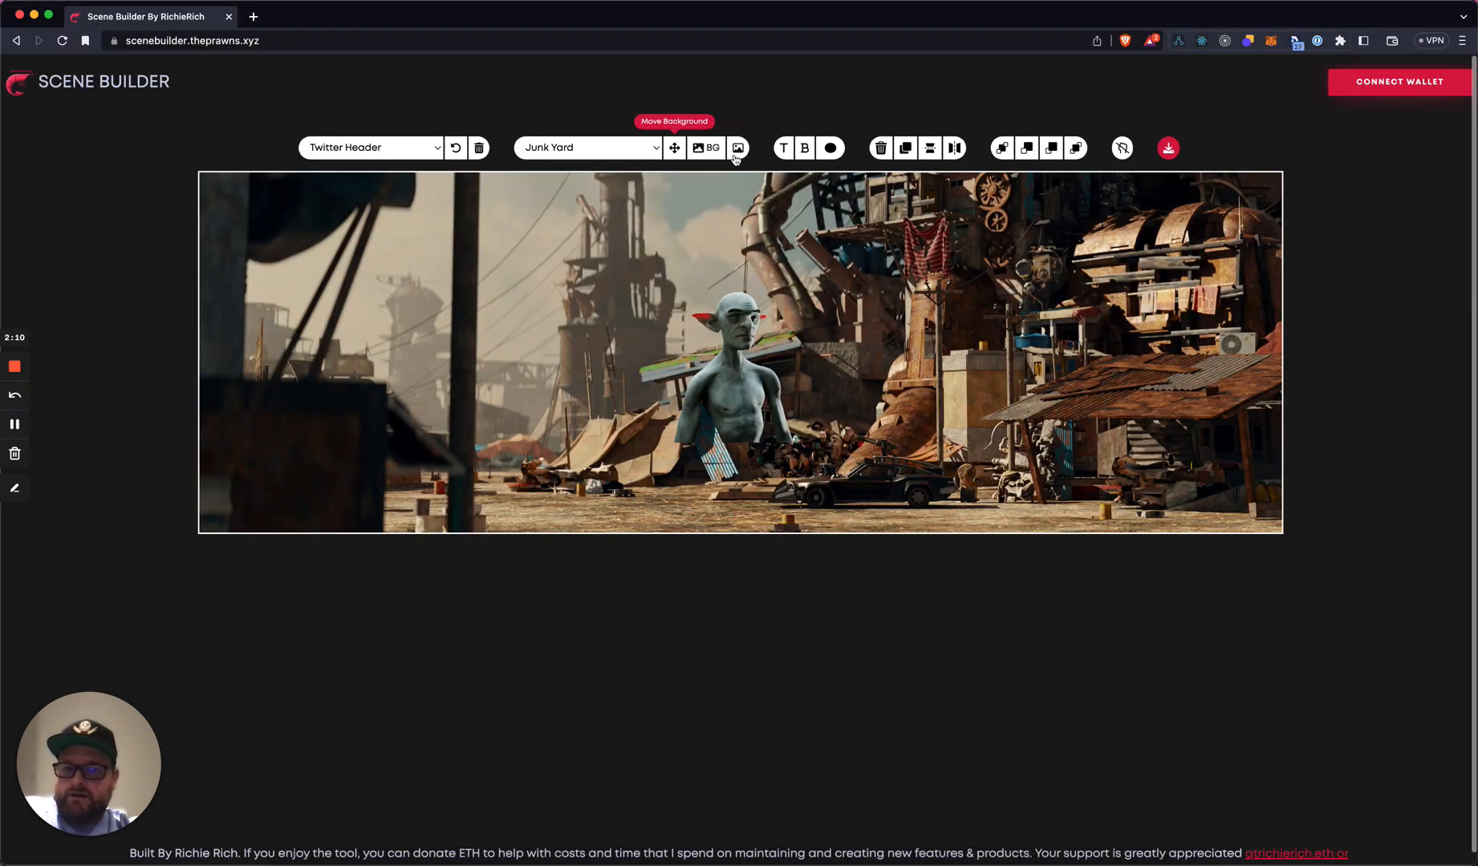
- Add the two other goblin images from Downloads, the PNG files starting with 050-39 and 090-57, to the canvas
click(736, 155)
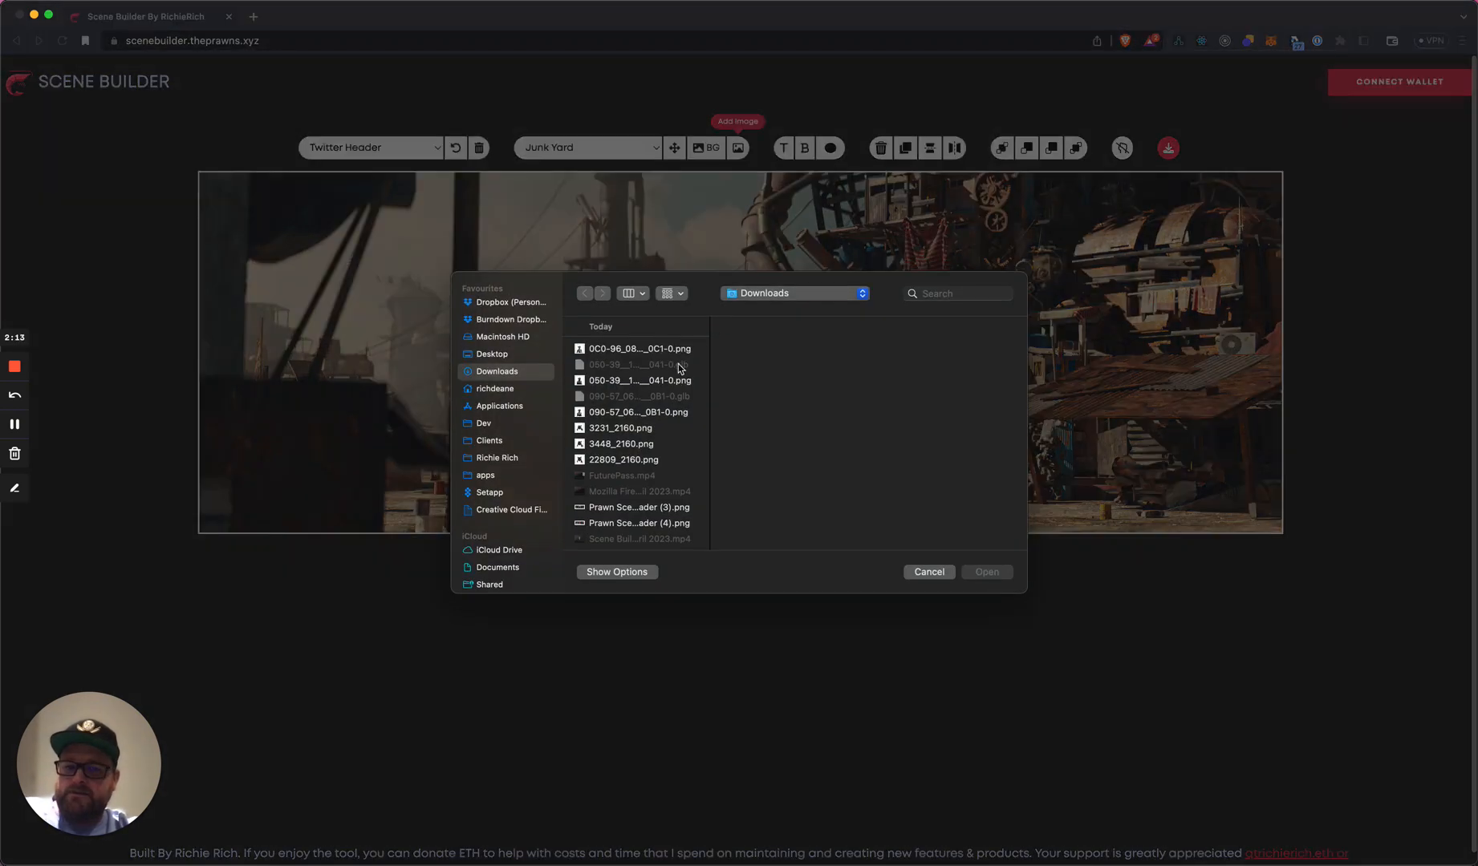
click(681, 381)
click(983, 571)
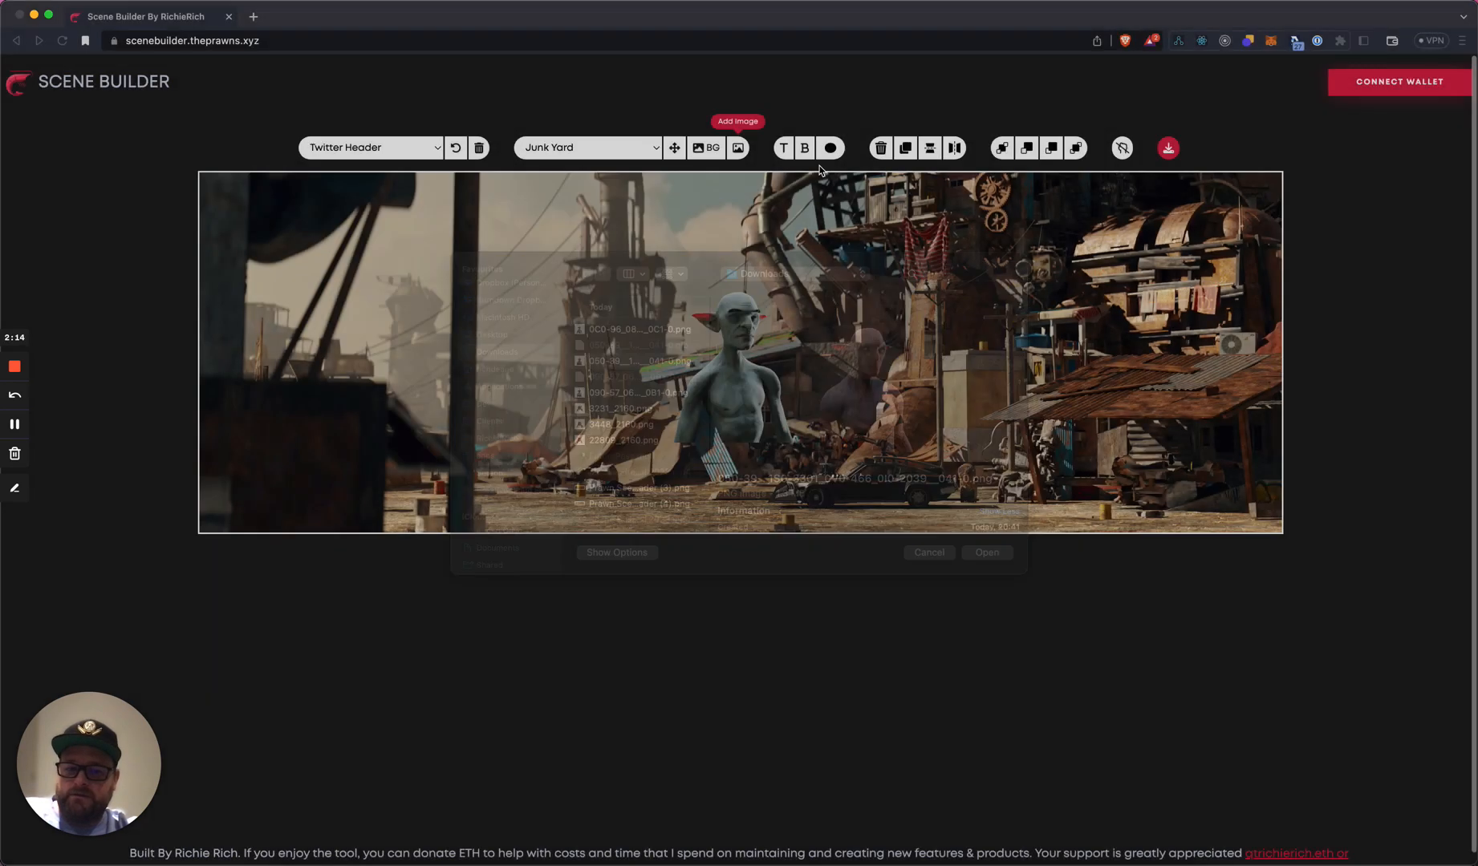
click(737, 147)
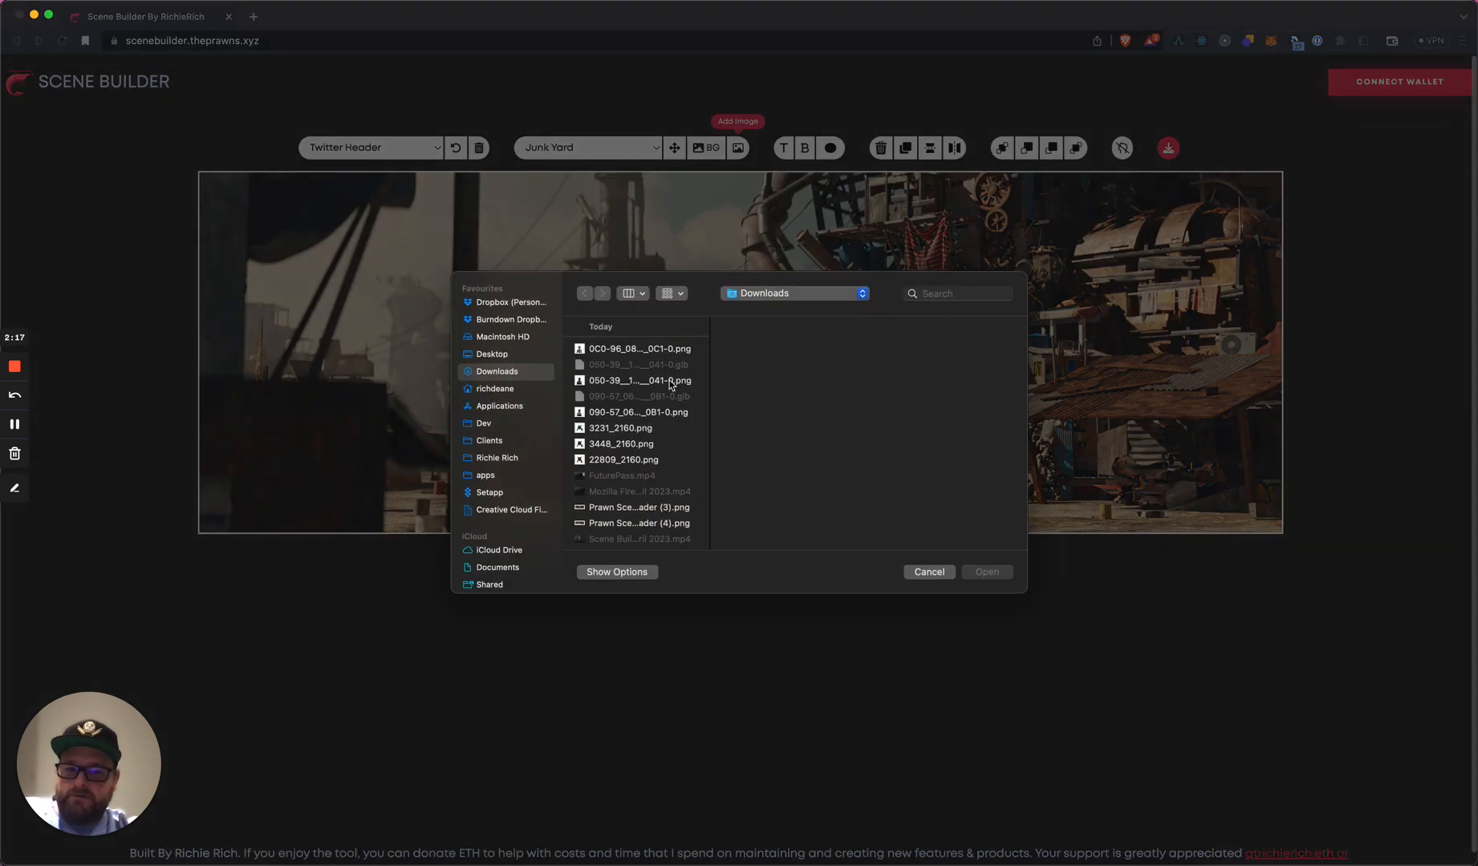
click(666, 412)
click(989, 573)
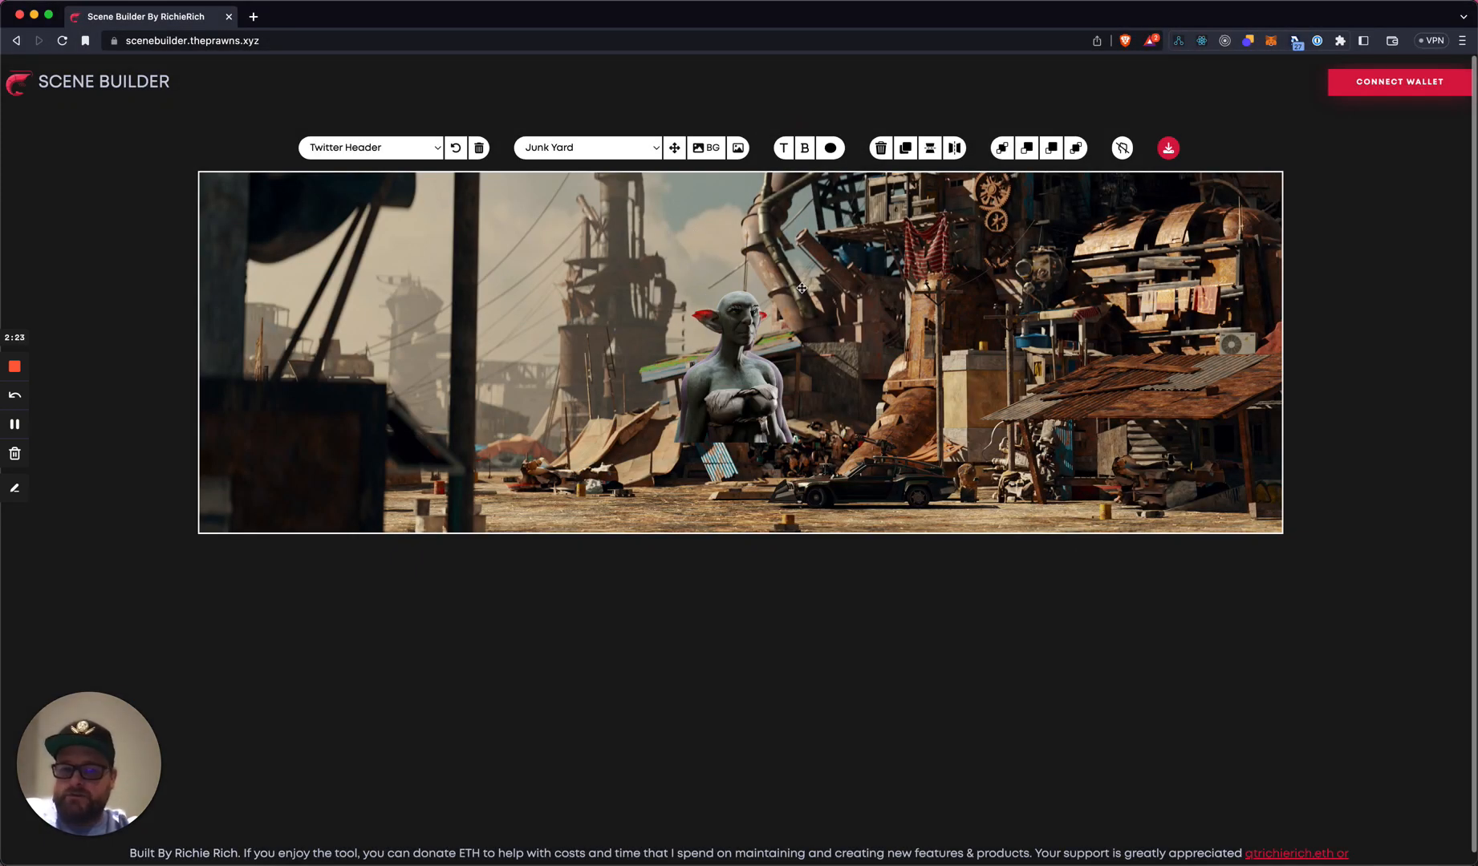
- Add a text object to the canvas and set its colour to white (255, 255, 255)
click(785, 149)
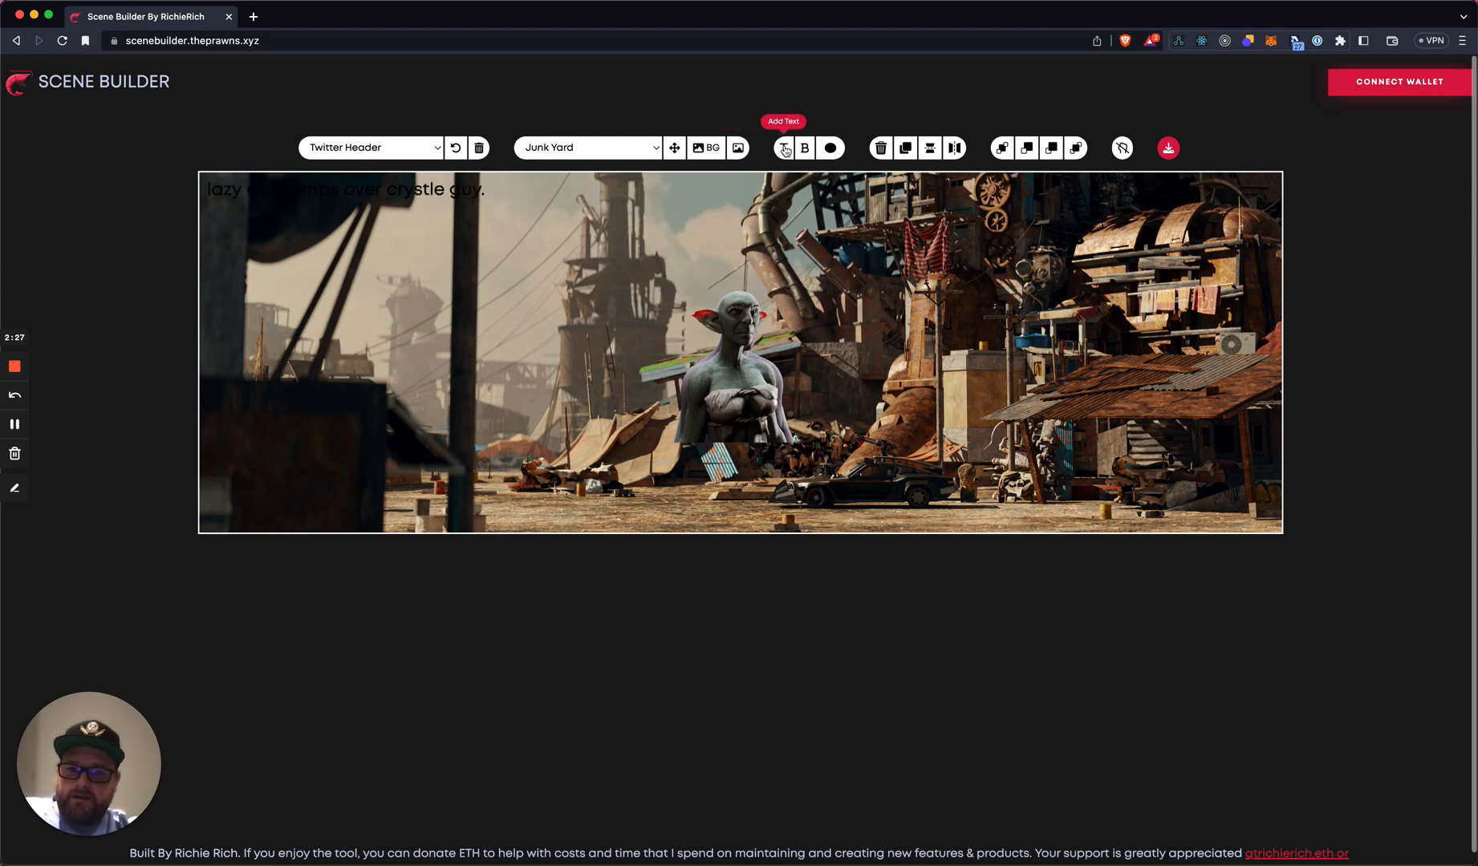
click(398, 191)
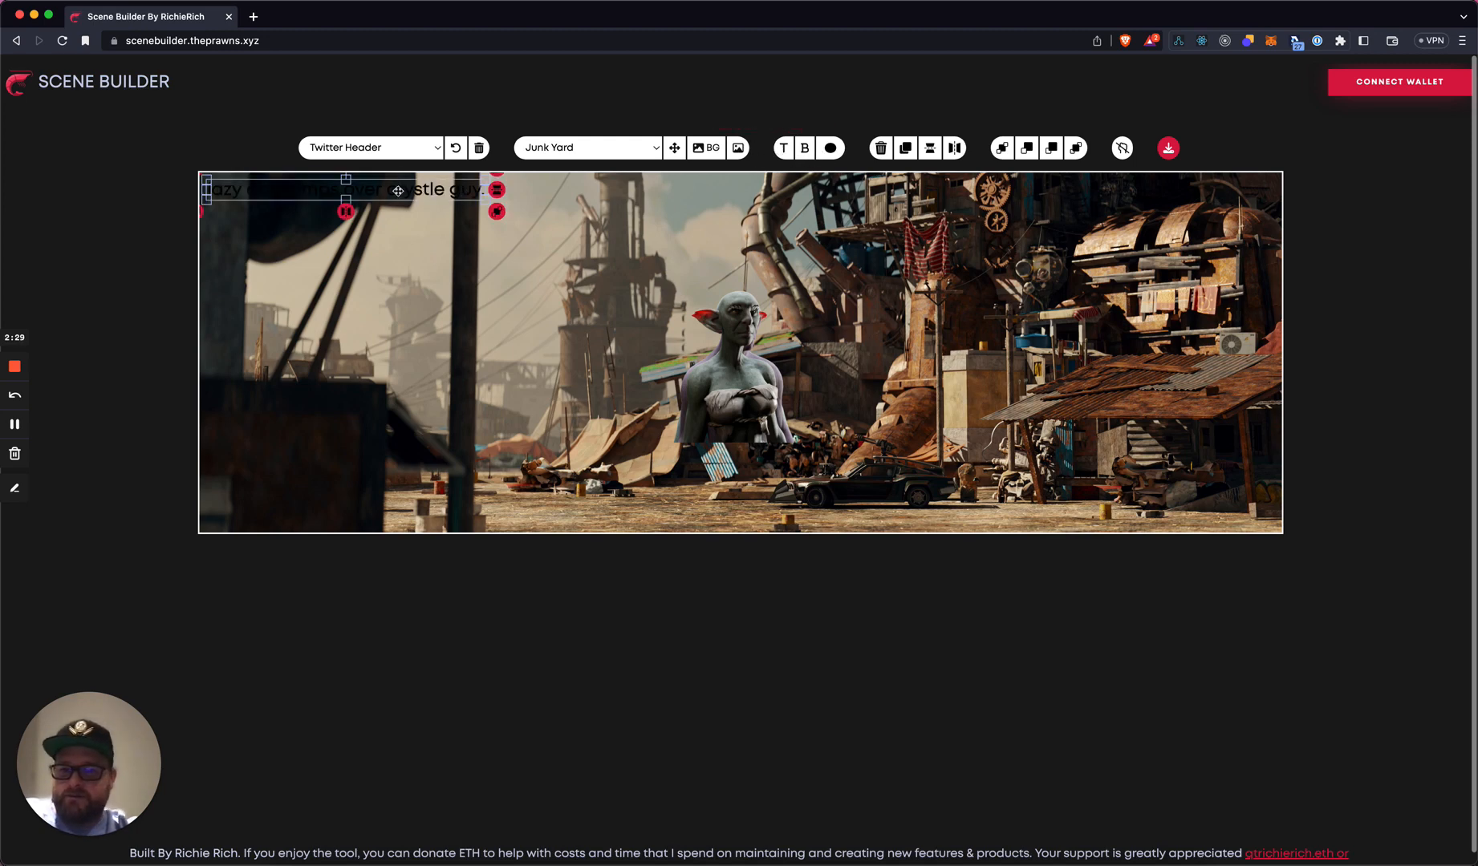
click(830, 151)
drag(849, 209, 824, 150)
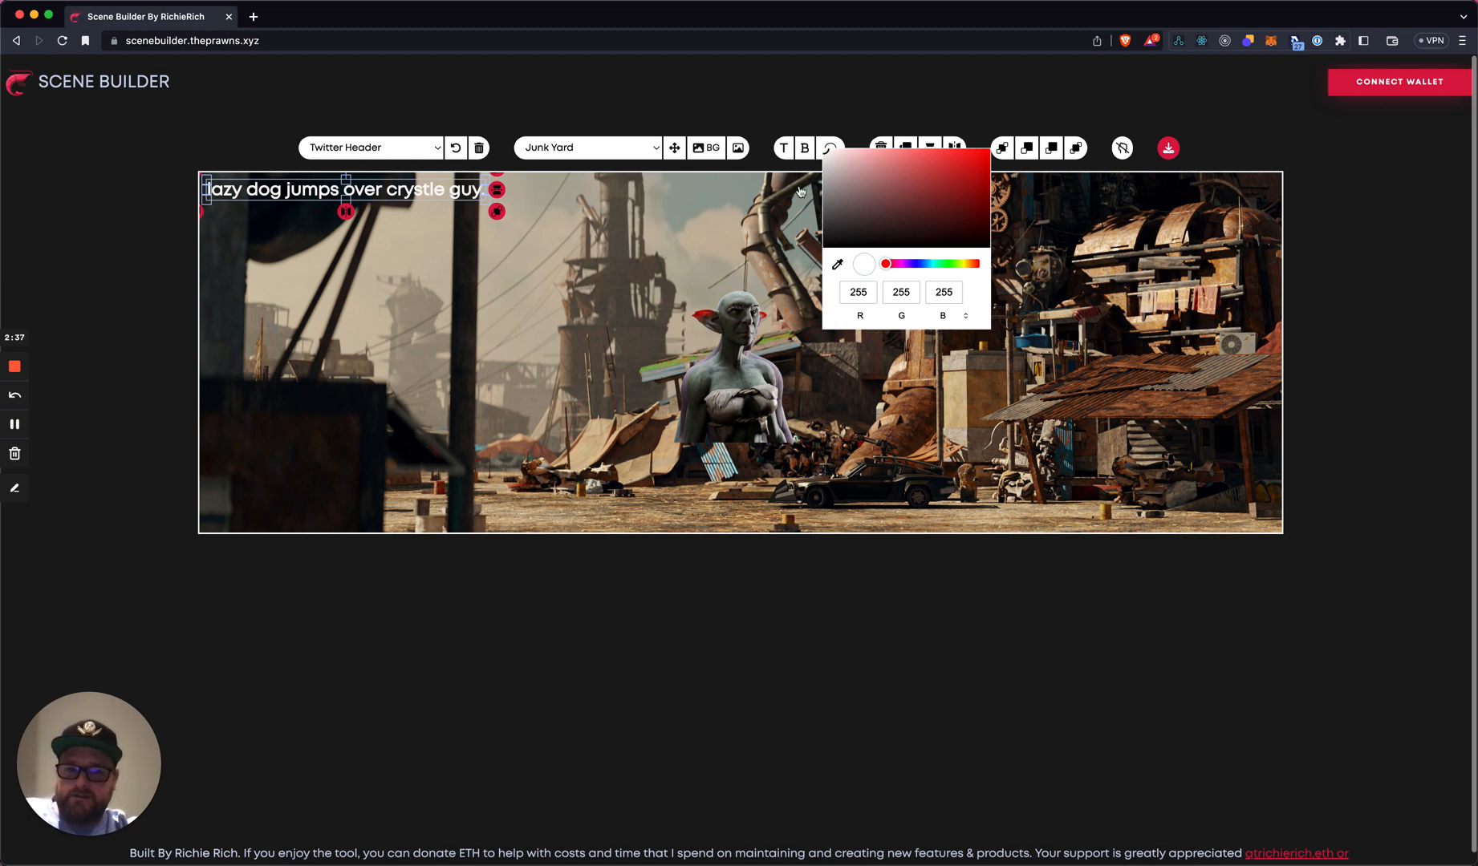
- Replace the placeholder text with "This Is Gods & Goblins" and add a line break after it
click(422, 191)
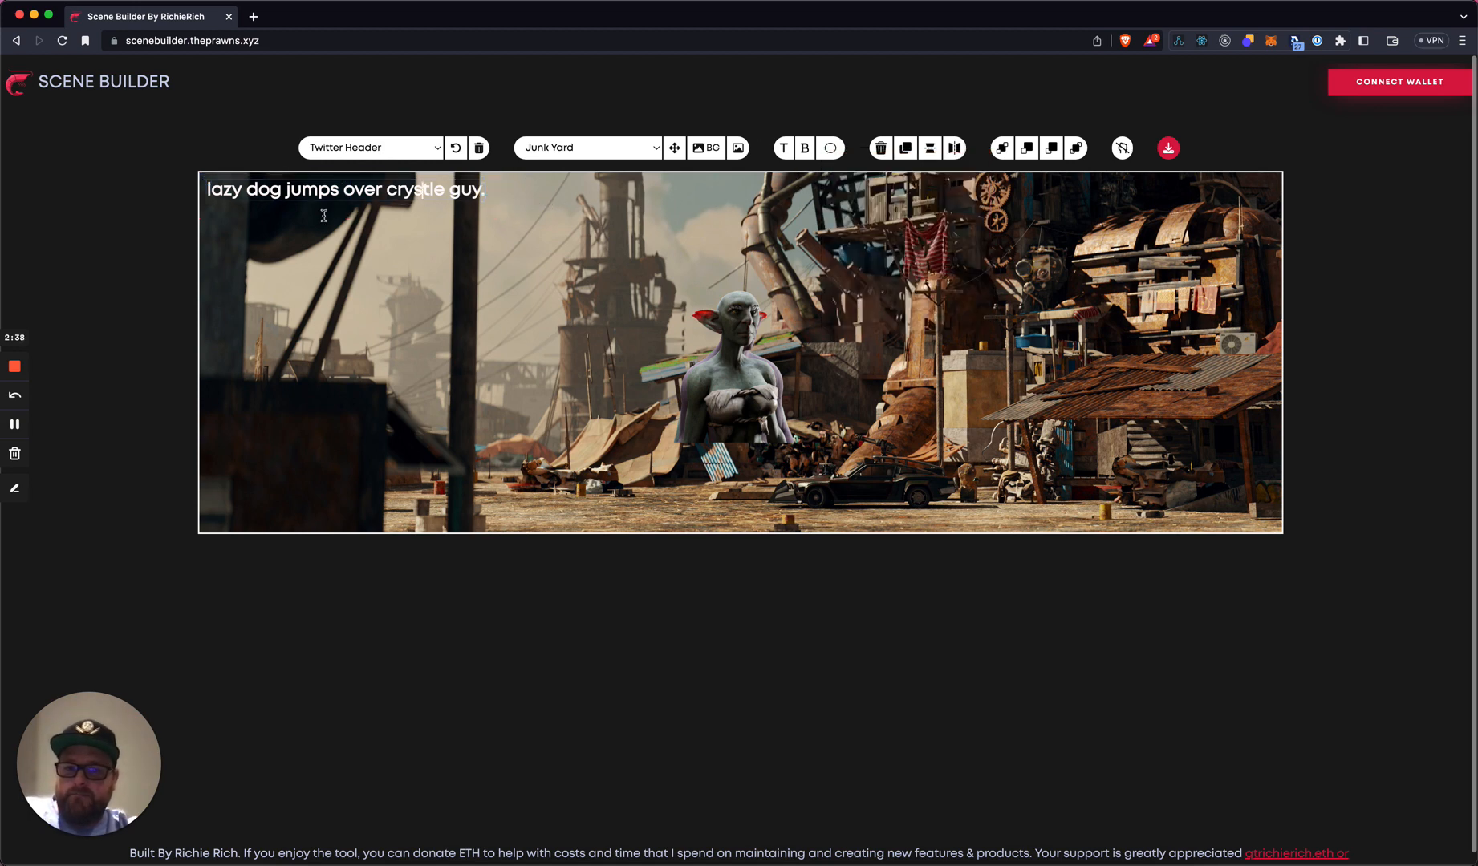
triple_click(357, 193)
key(BackSpace)
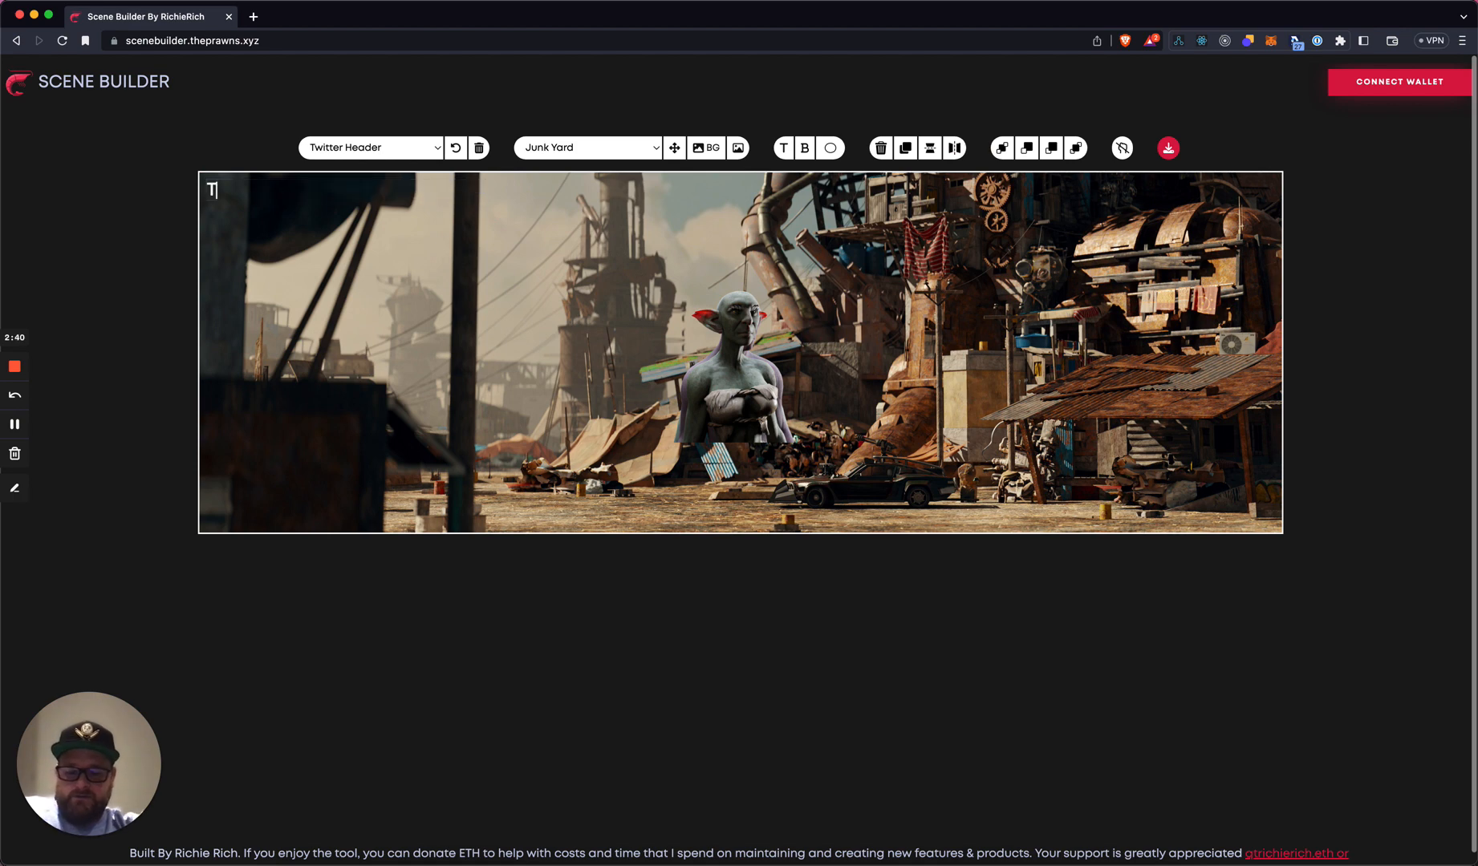
text(This Is G)
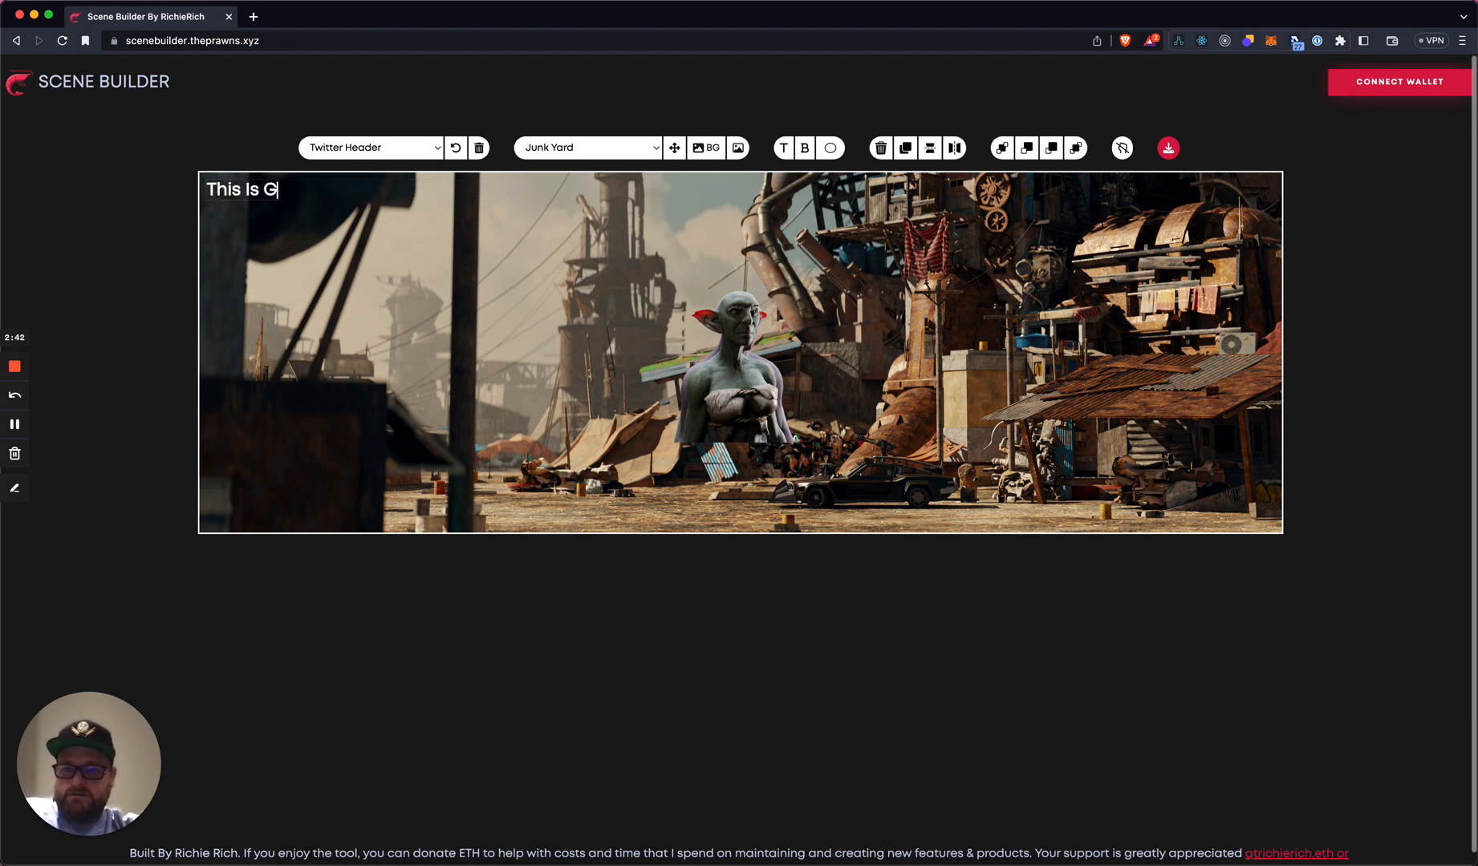
text(ods & G)
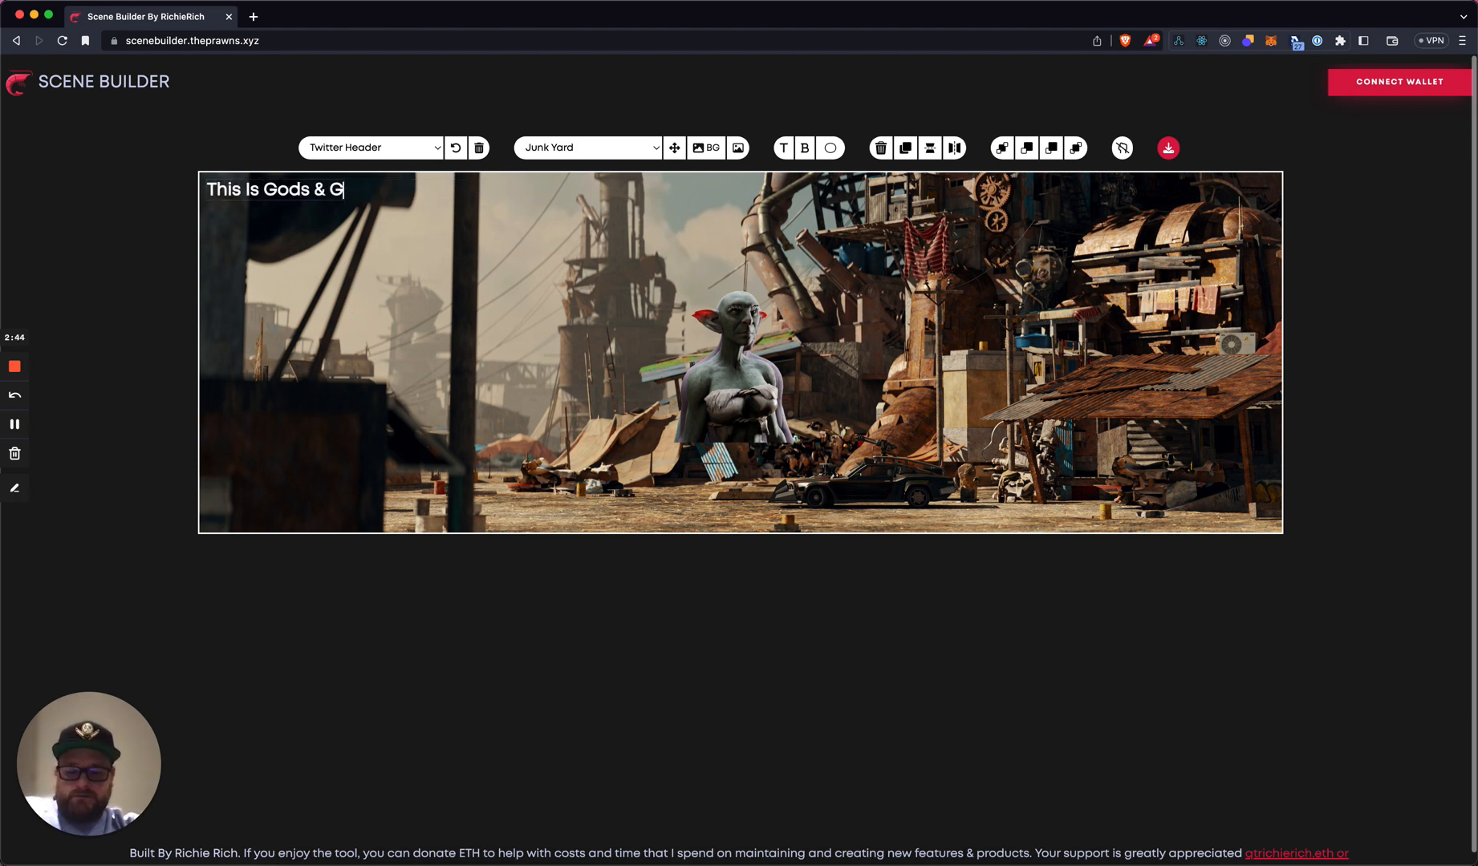
text(oblone)
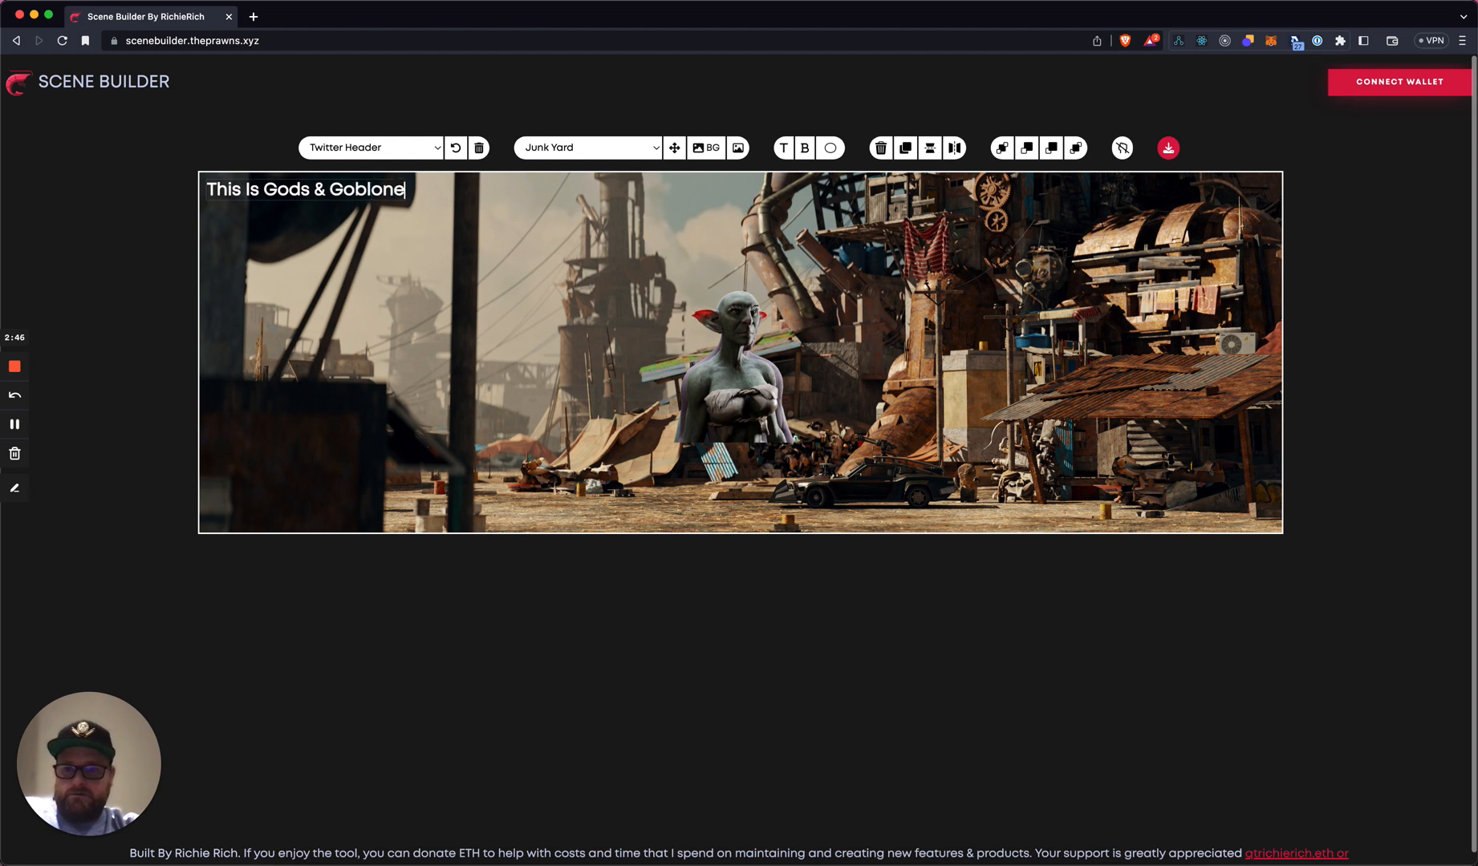
key(BackSpace)
key(BackSpace)
key(BackSpace)
text(ine)
key(BackSpace)
text(s)
key(Return)
- Repeat the line "This Is Gods & Goblins" so the text fills three lines, and finish editing it
key(super+a)
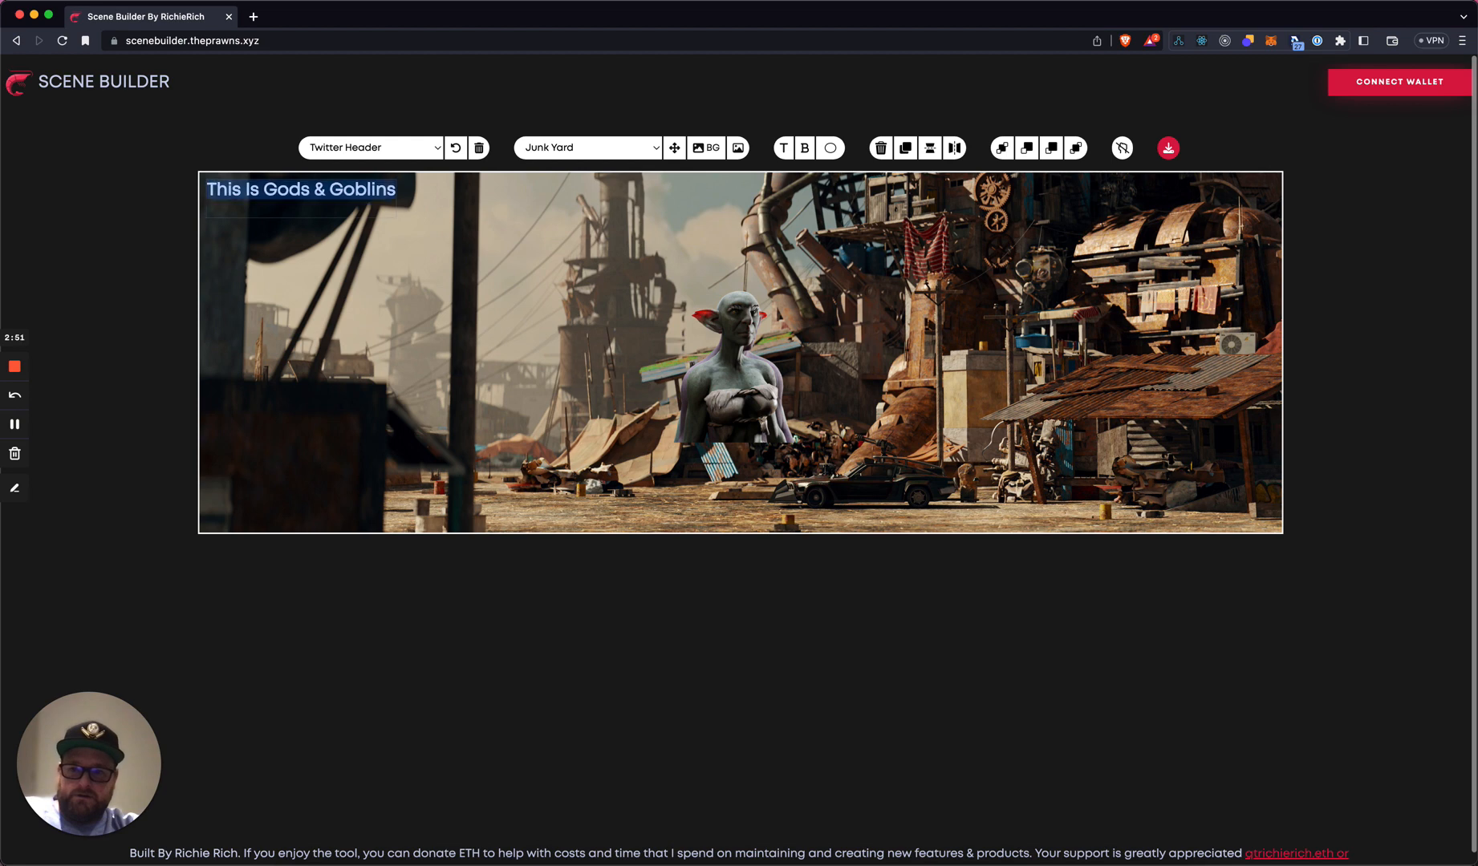
text(This Is Gods & Goblins)
text(This Is Gods & Goblins)
text(This Is Gods & Goblins)
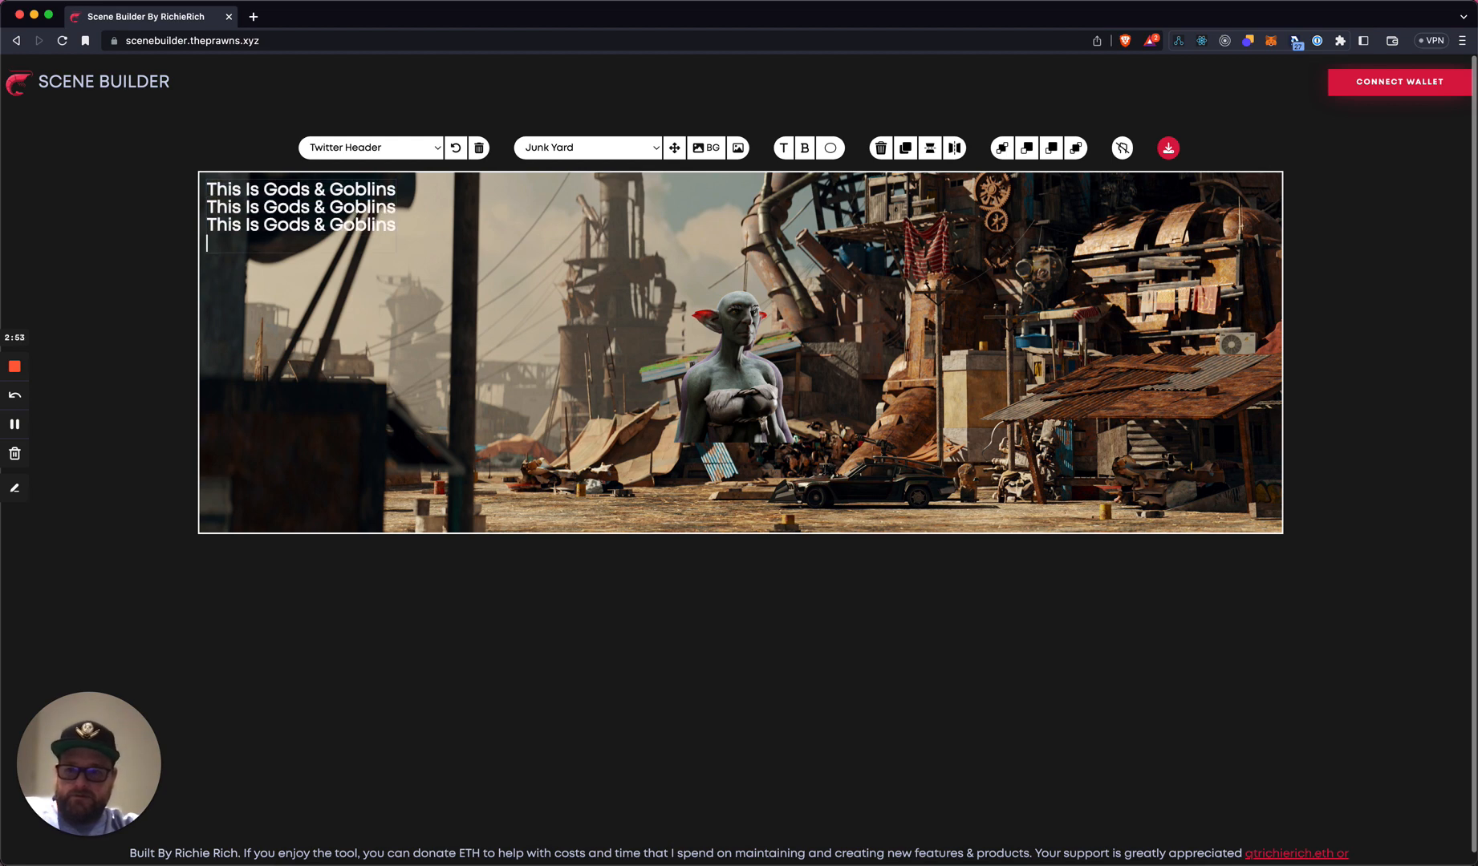
key(BackSpace)
key(Escape)
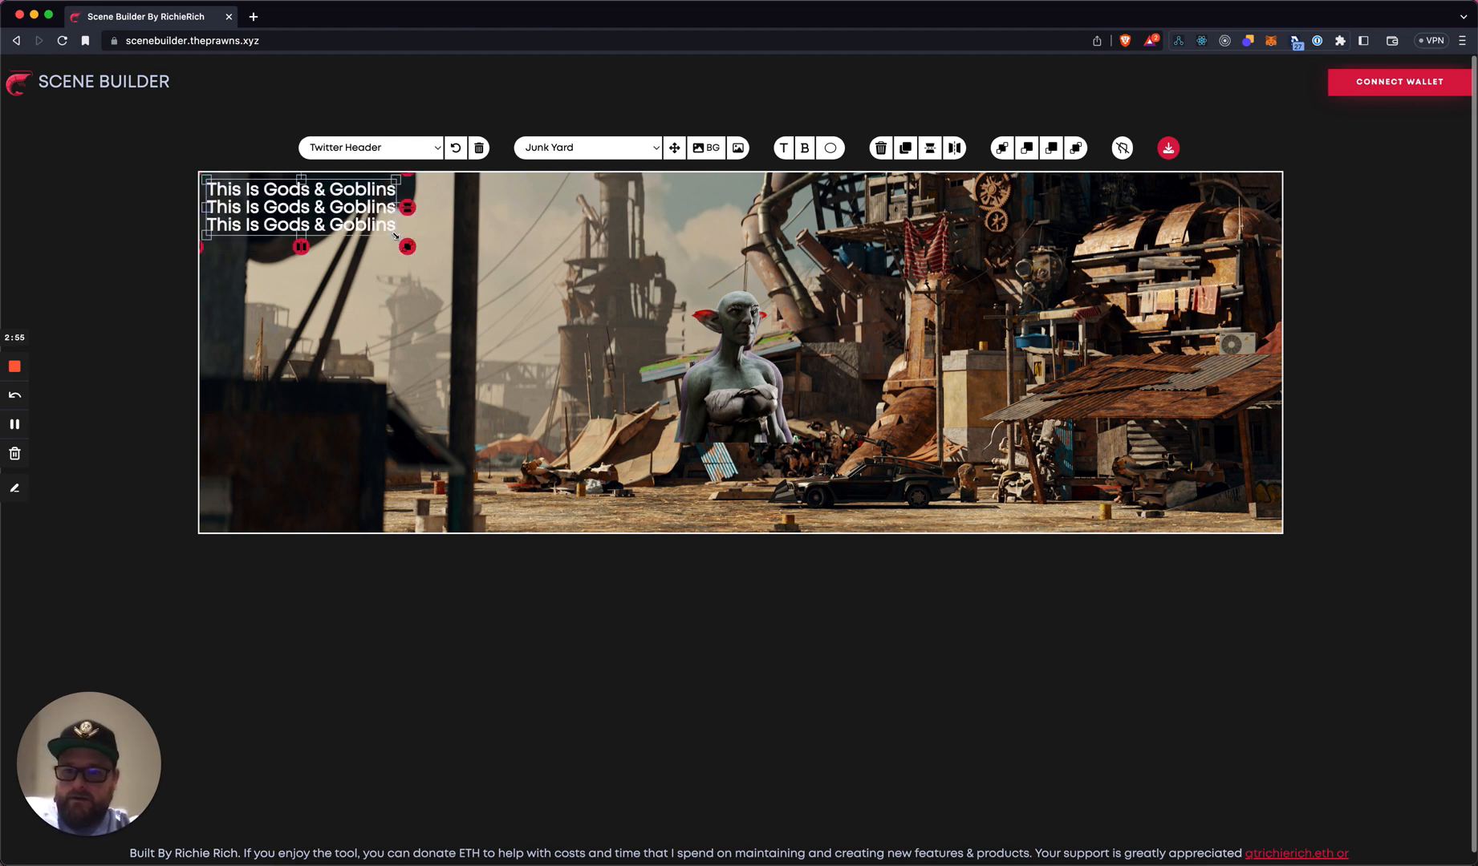
- Enlarge the three-line text block to nearly half the canvas width and toggle bold on it
drag(395, 235, 548, 279)
drag(447, 214, 585, 254)
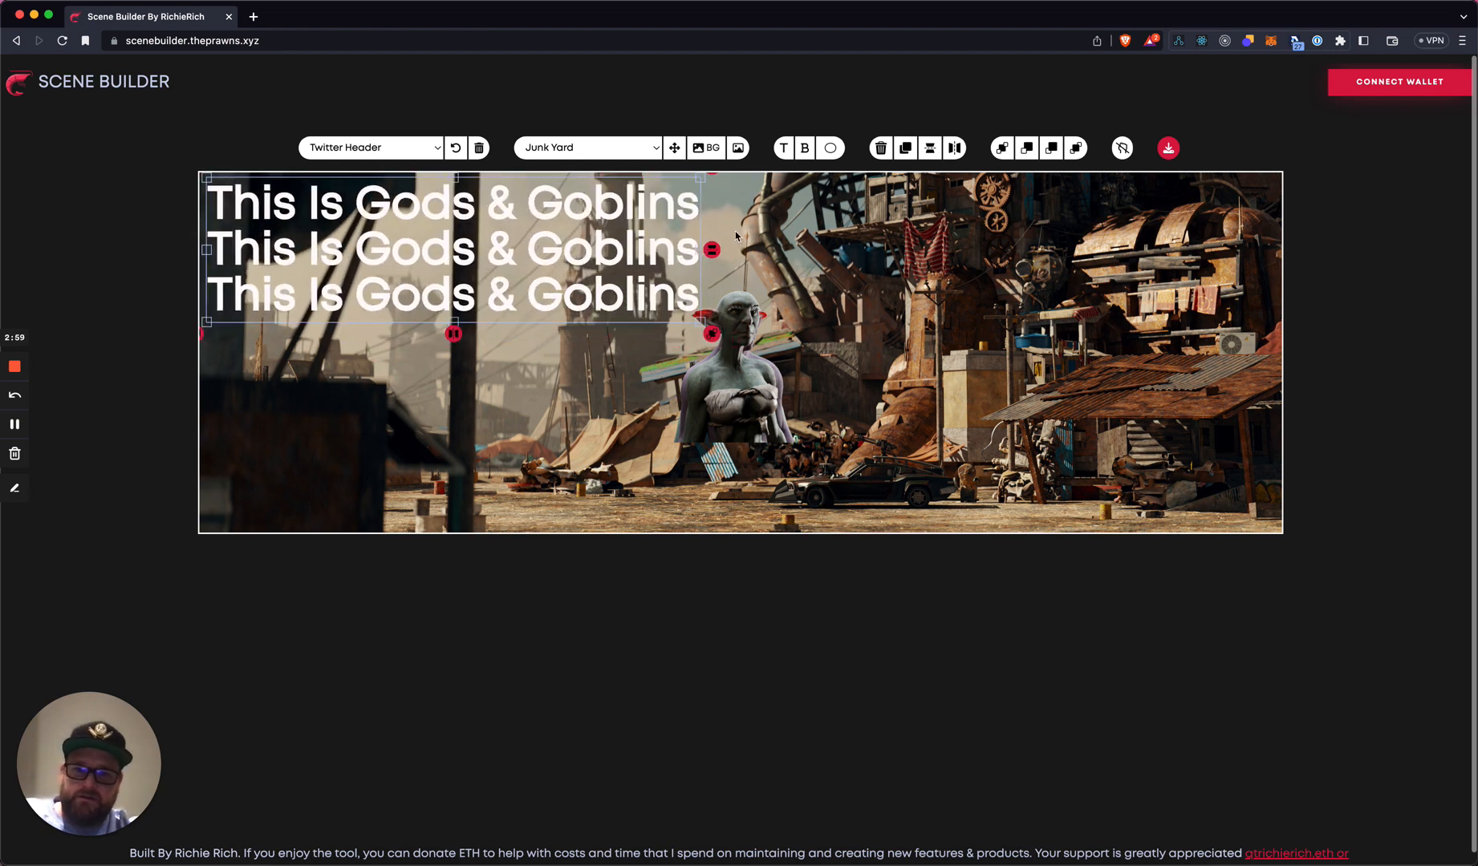
click(798, 150)
- Nudge the text block slightly away from the canvas's upper-left corner and delete it from the canvas
mouse_move(671, 191)
mouse_down()
mouse_move(688, 196)
mouse_move(670, 204)
mouse_up()
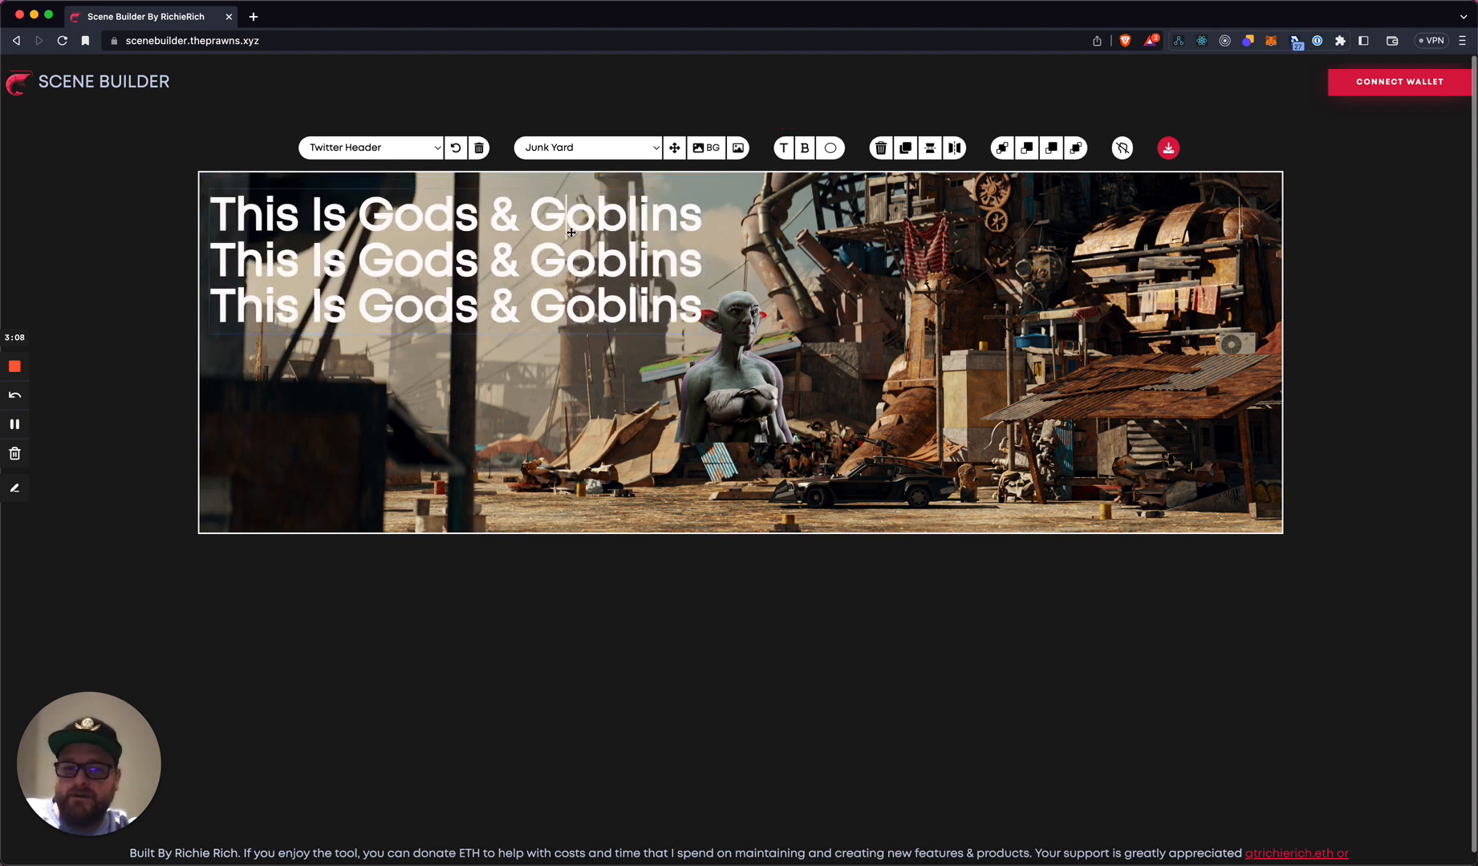
triple_click(671, 205)
click(745, 217)
click(600, 227)
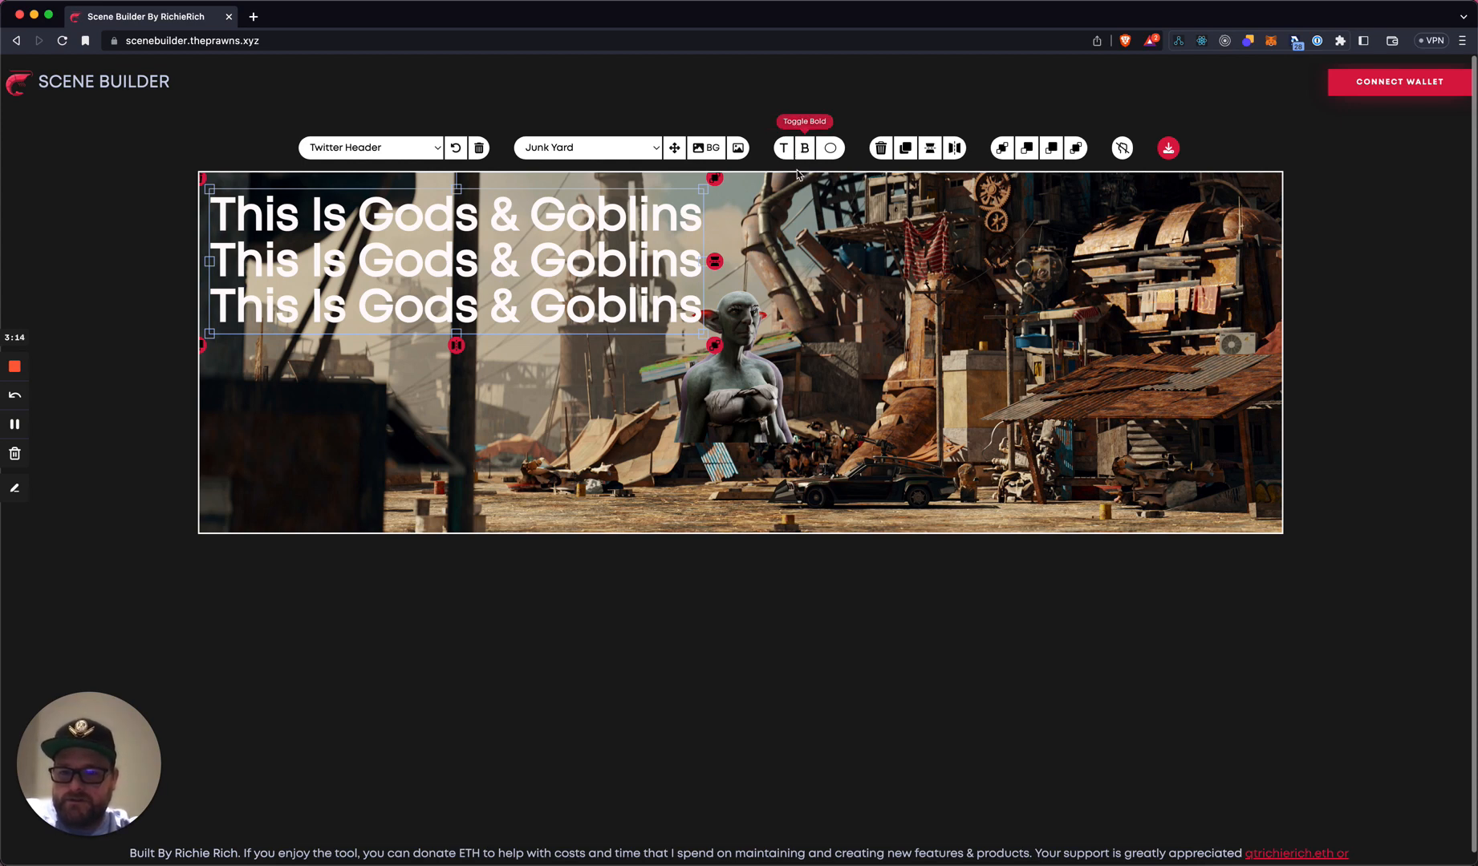
drag(661, 225, 670, 220)
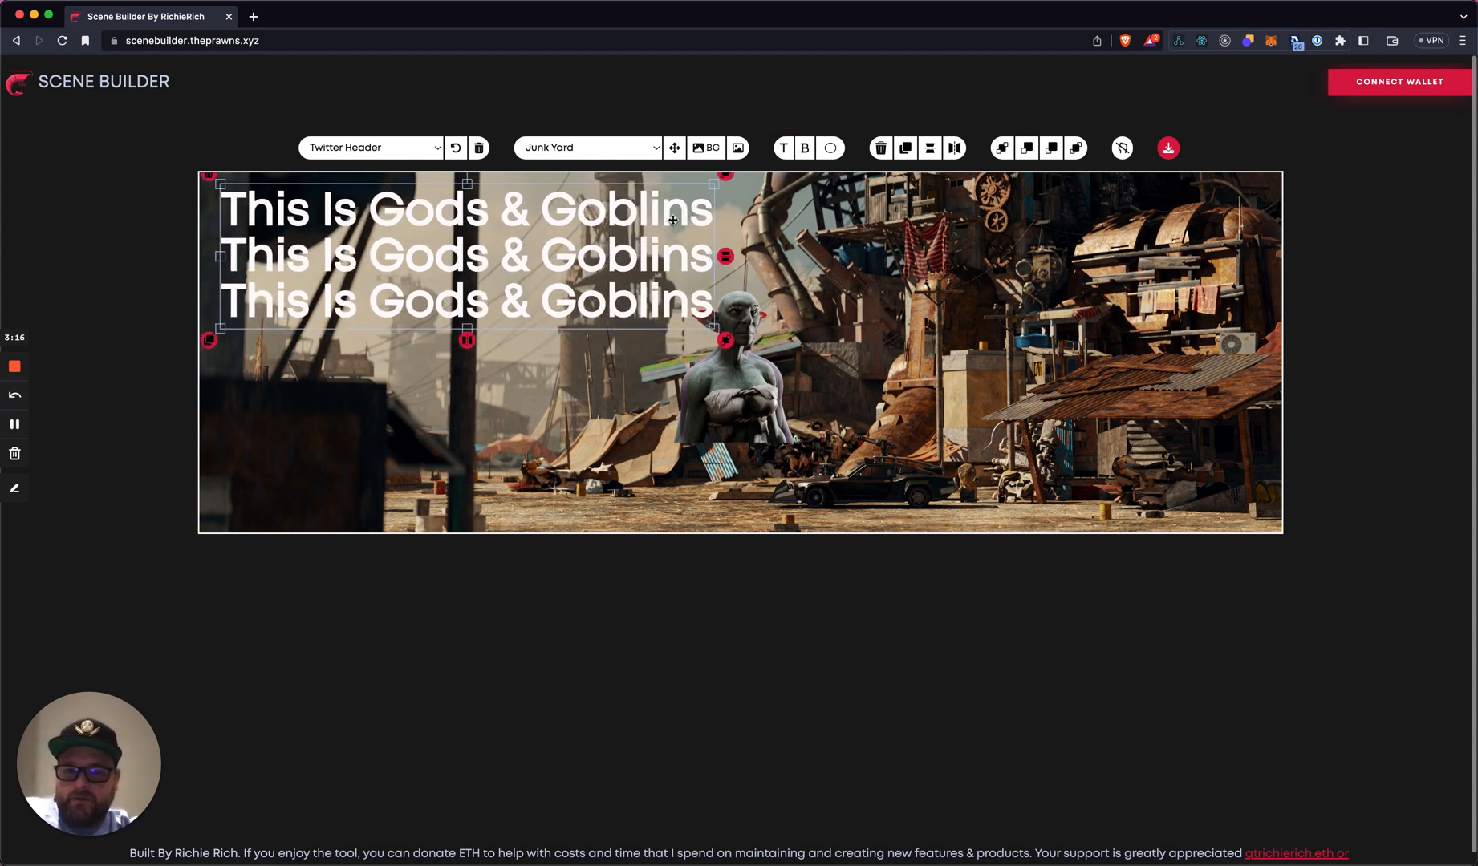
click(880, 149)
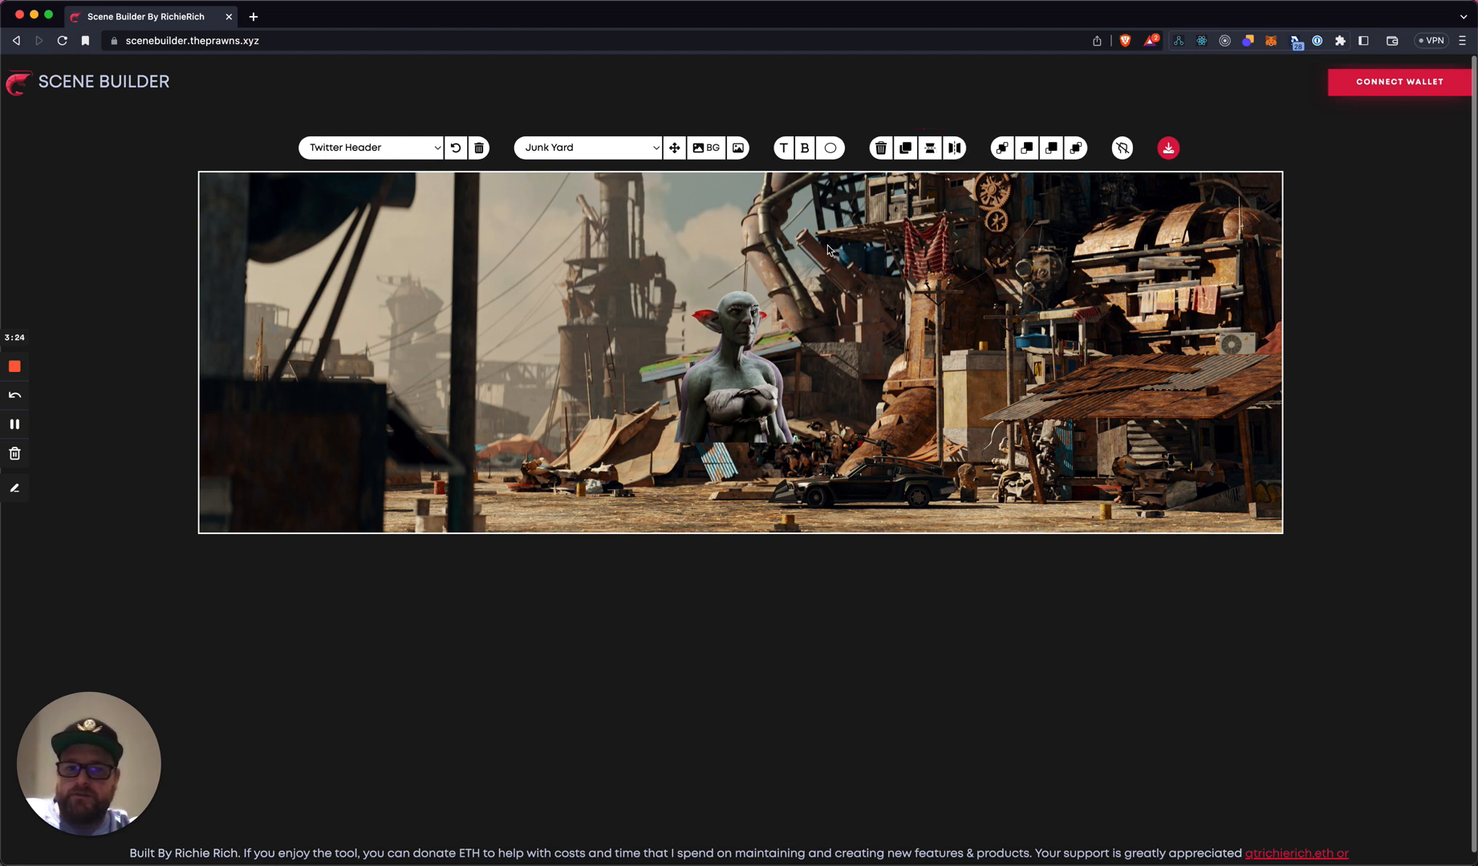
- Duplicate the front goblin image in the middle of the canvas and deselect it
click(724, 343)
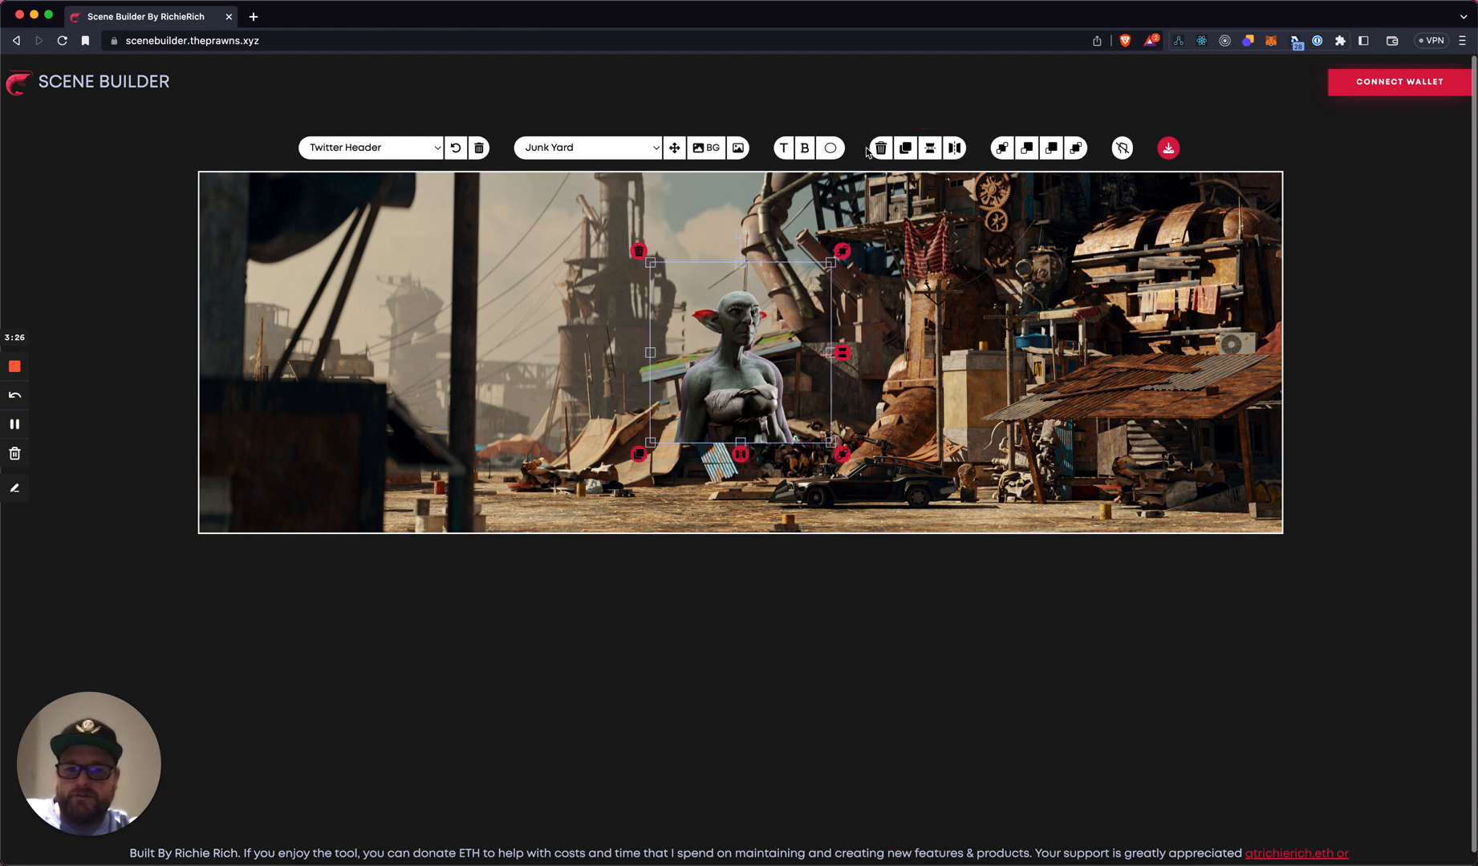
click(901, 152)
click(897, 297)
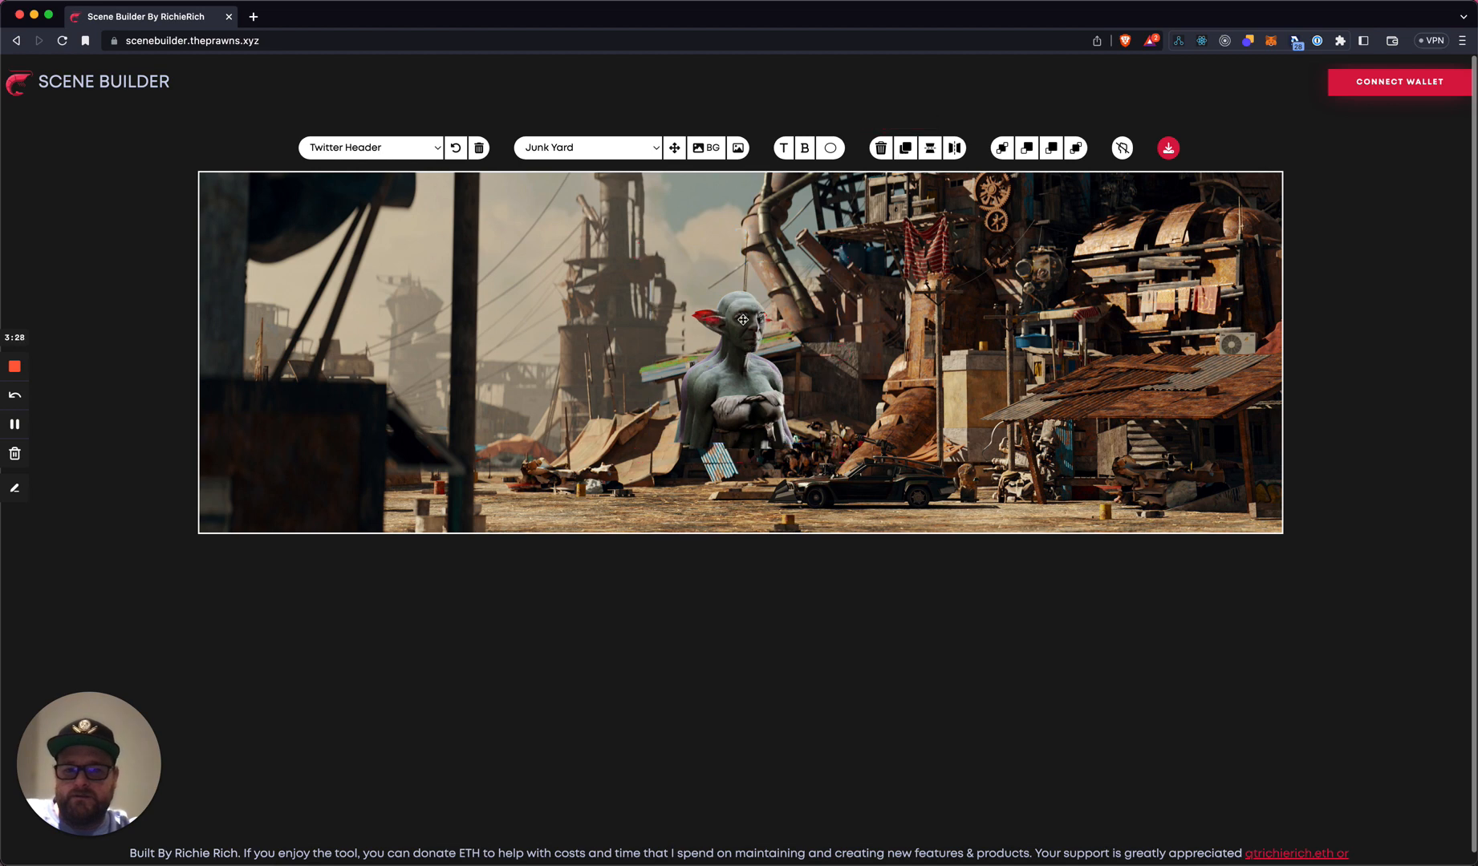
- Move the duplicated goblin over the rusty buildings on the canvas's right side and flip it vertically and back
drag(743, 320, 813, 345)
drag(1055, 249, 1085, 294)
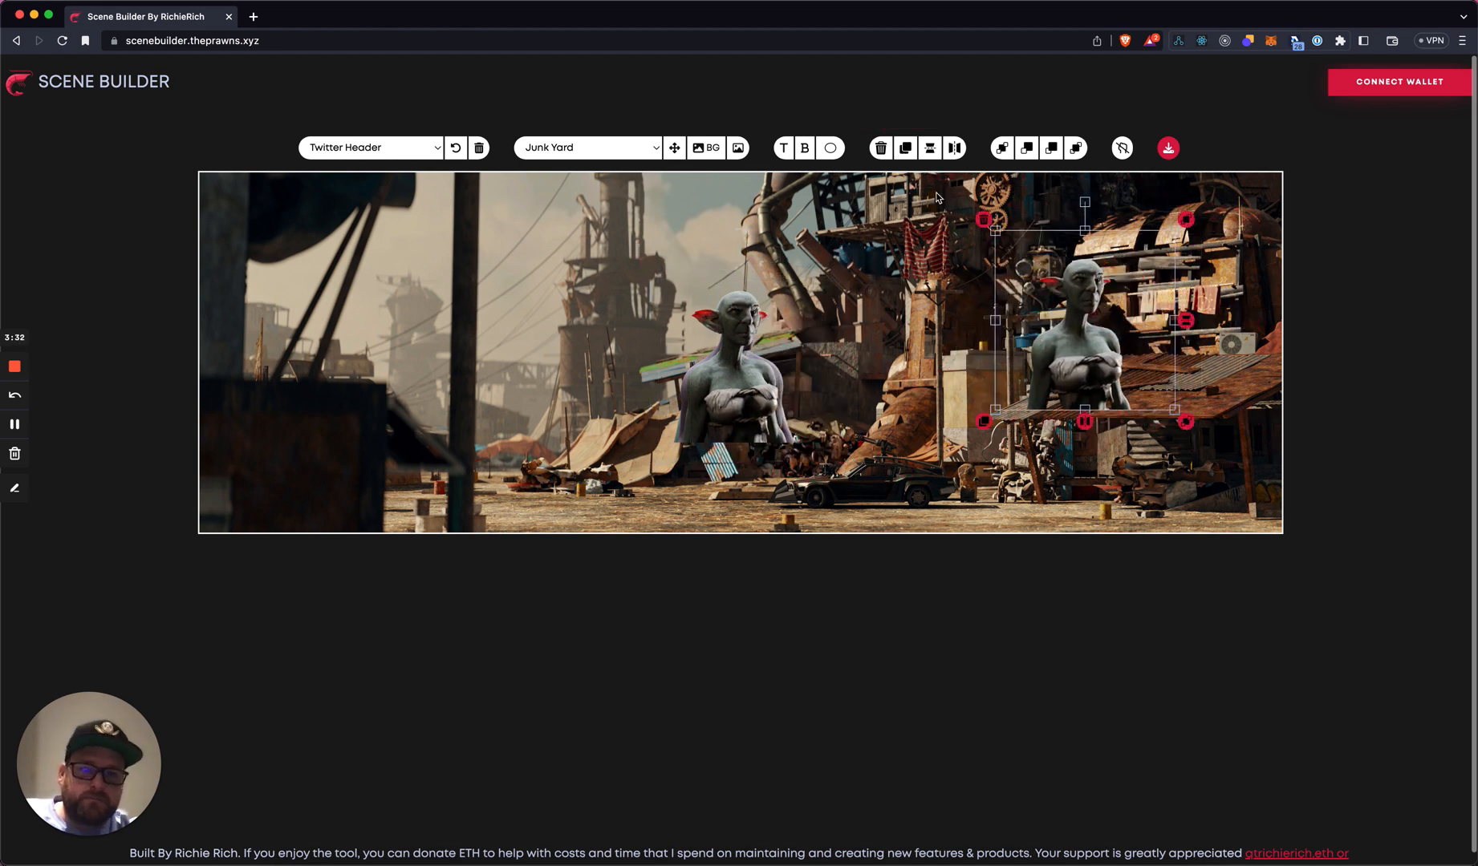
click(929, 150)
click(929, 152)
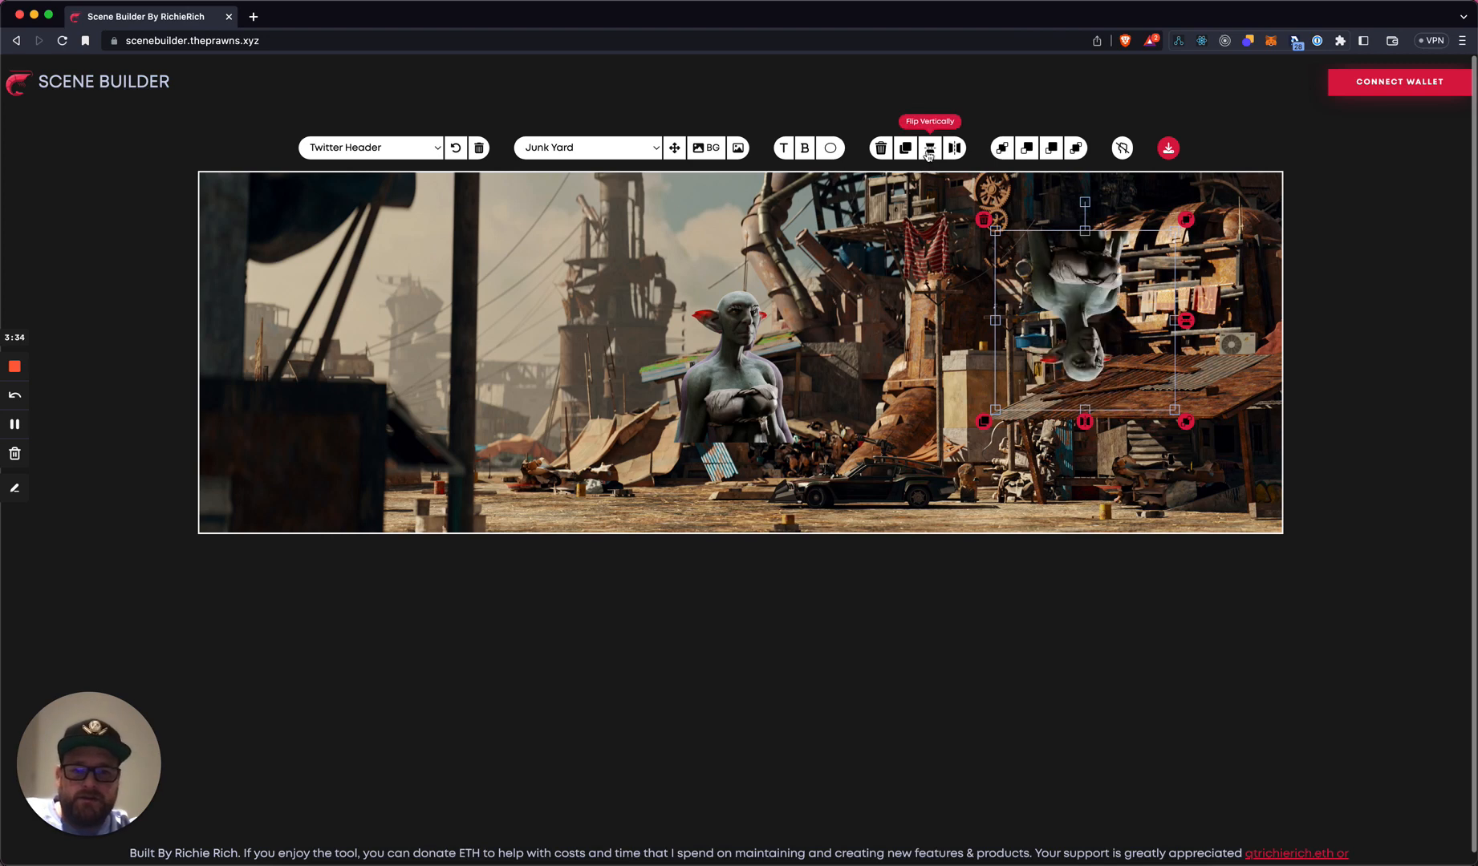
- Flip the goblin copy horizontally back and forth and return it to the stacked goblins in the middle of the canvas
click(955, 153)
click(955, 153)
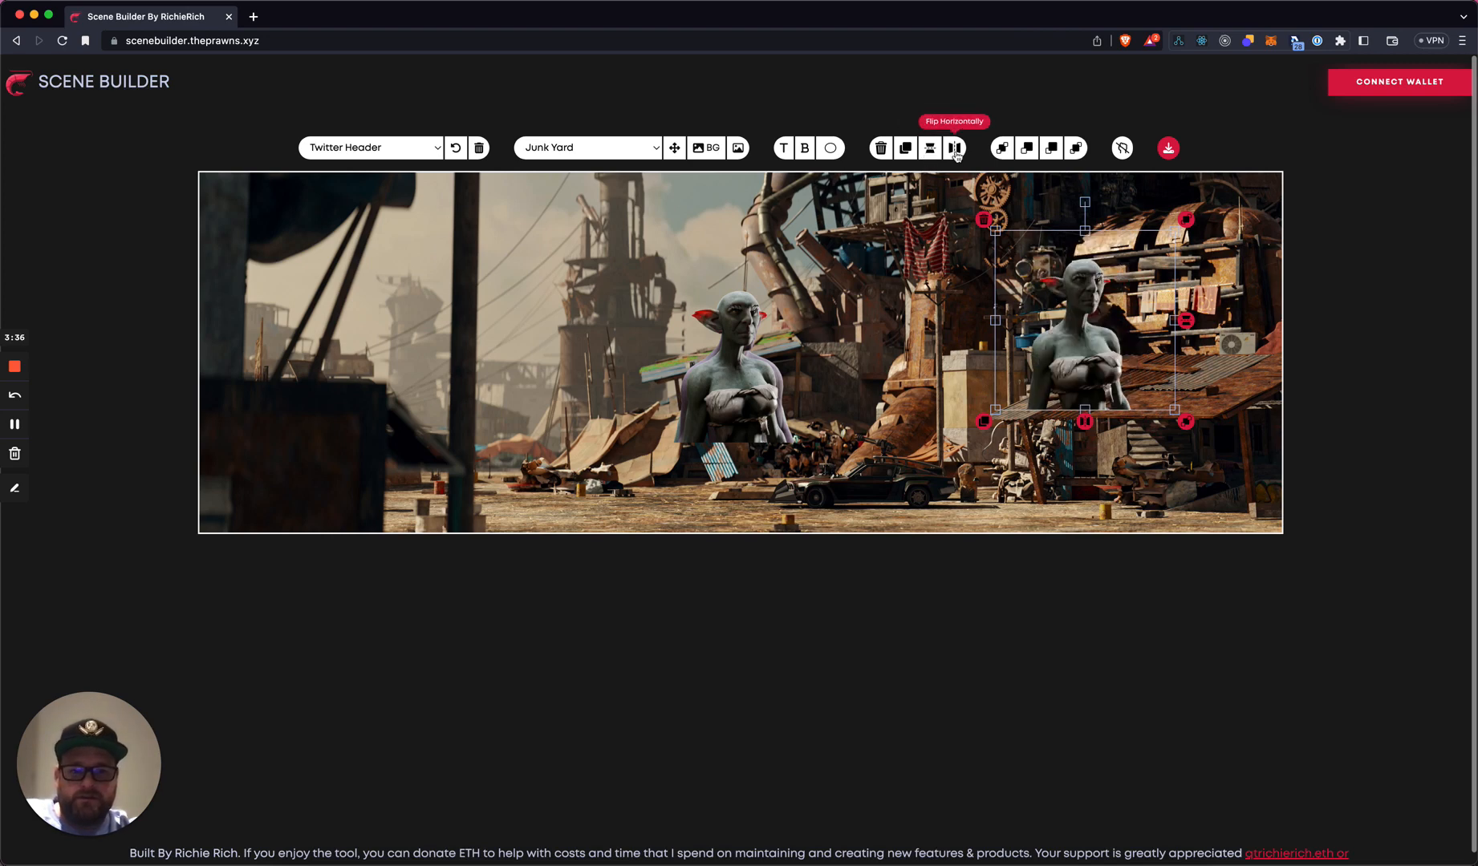
click(955, 153)
click(956, 153)
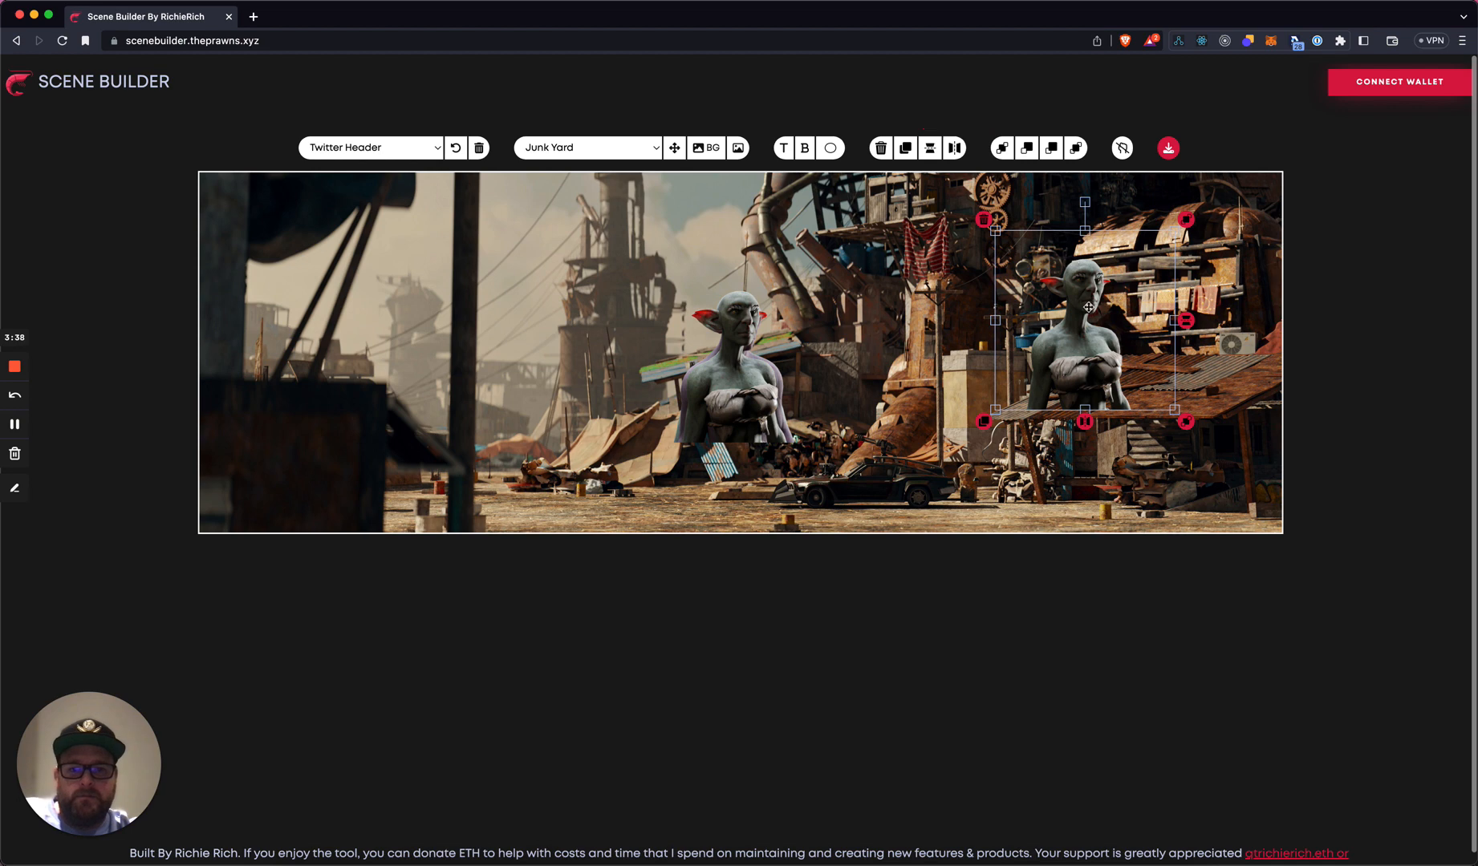
drag(1091, 308, 766, 335)
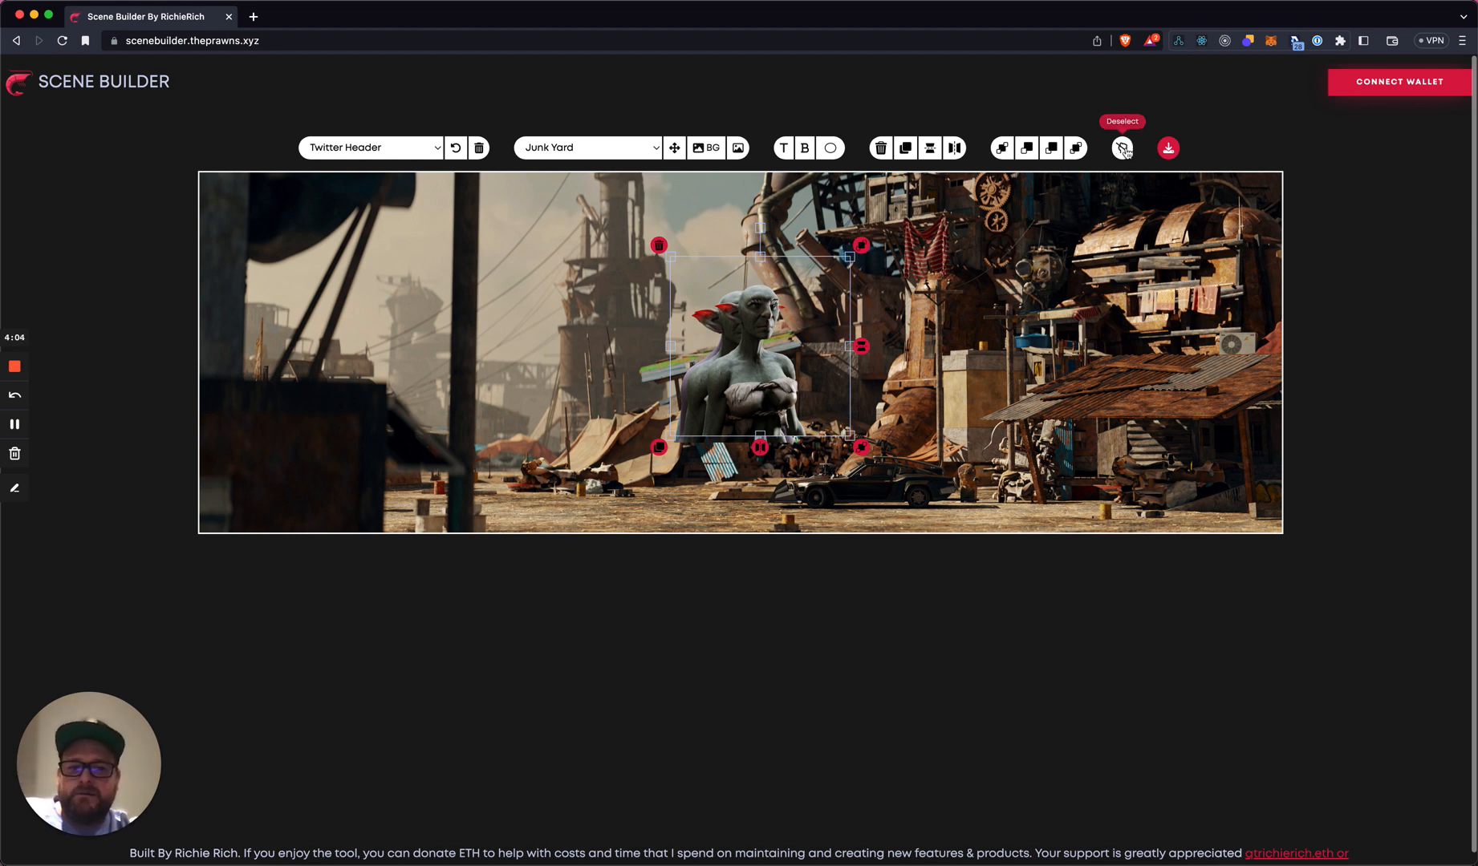
- Enlarge the front goblin copy to about three quarters of the canvas height, centre it over the stack and deselect it
drag(849, 255, 967, 193)
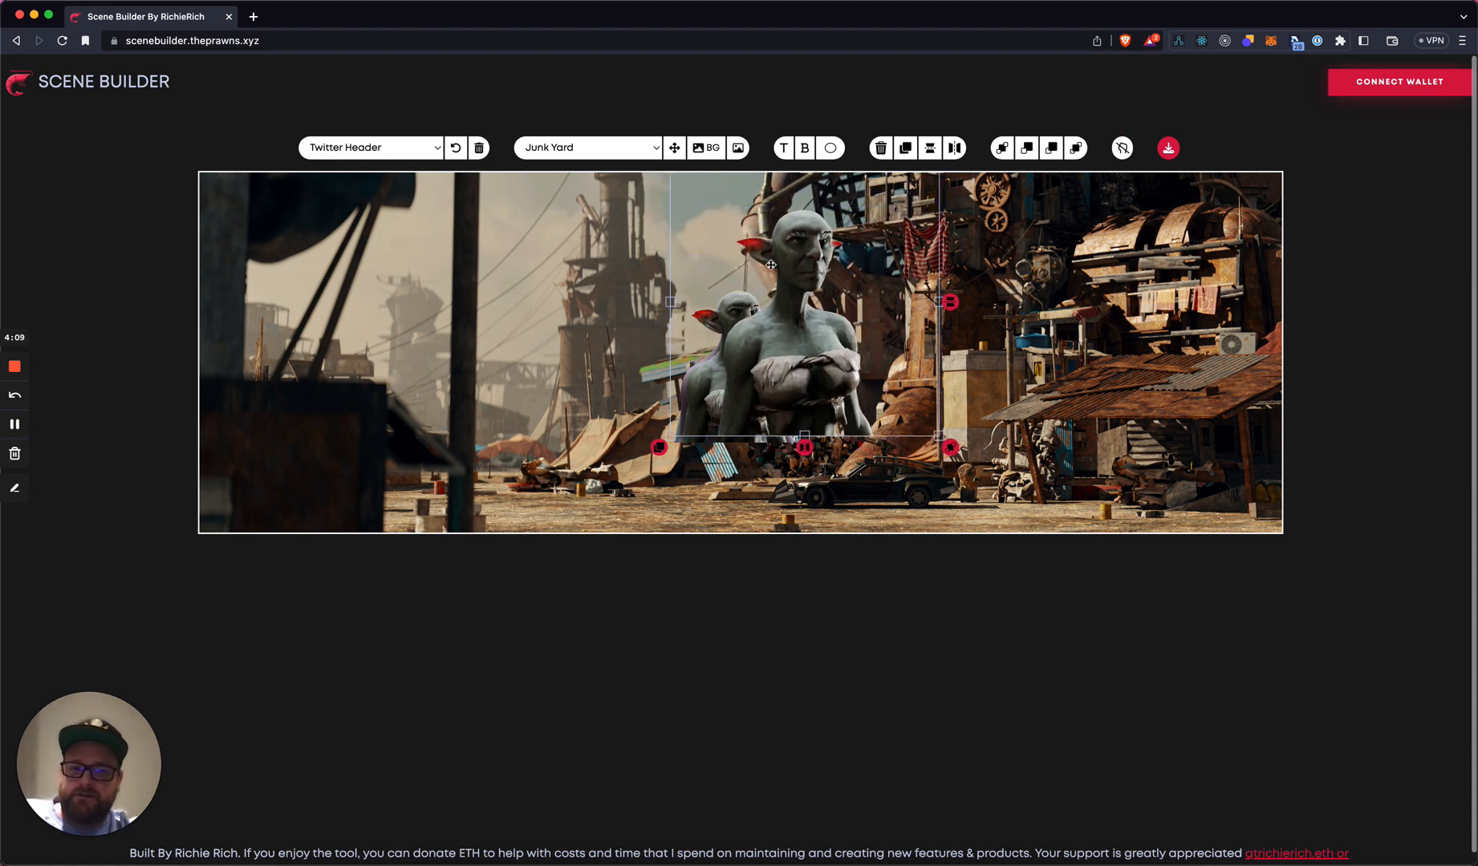
drag(771, 265, 733, 290)
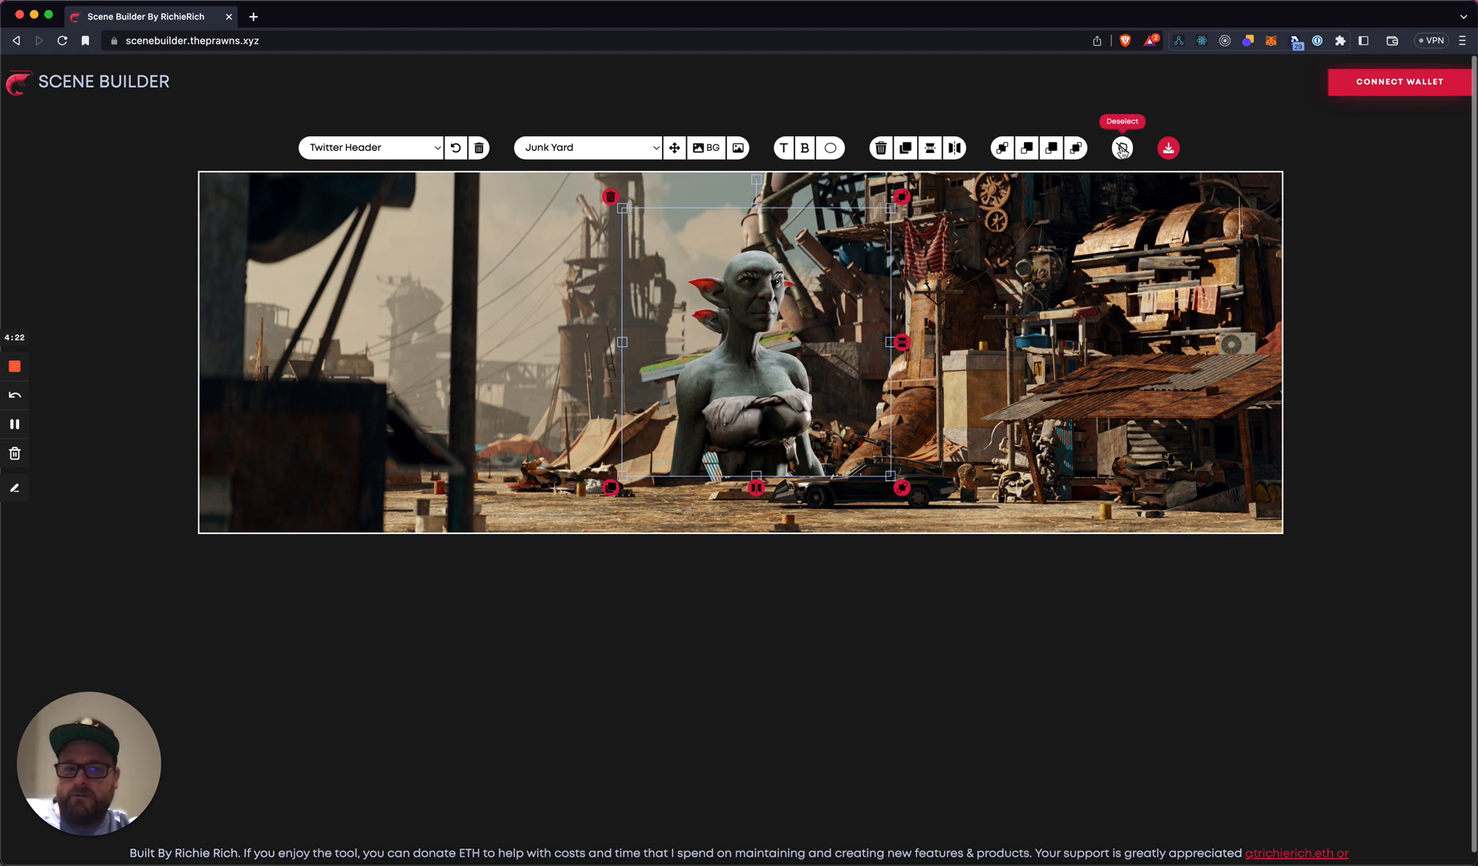
click(1121, 149)
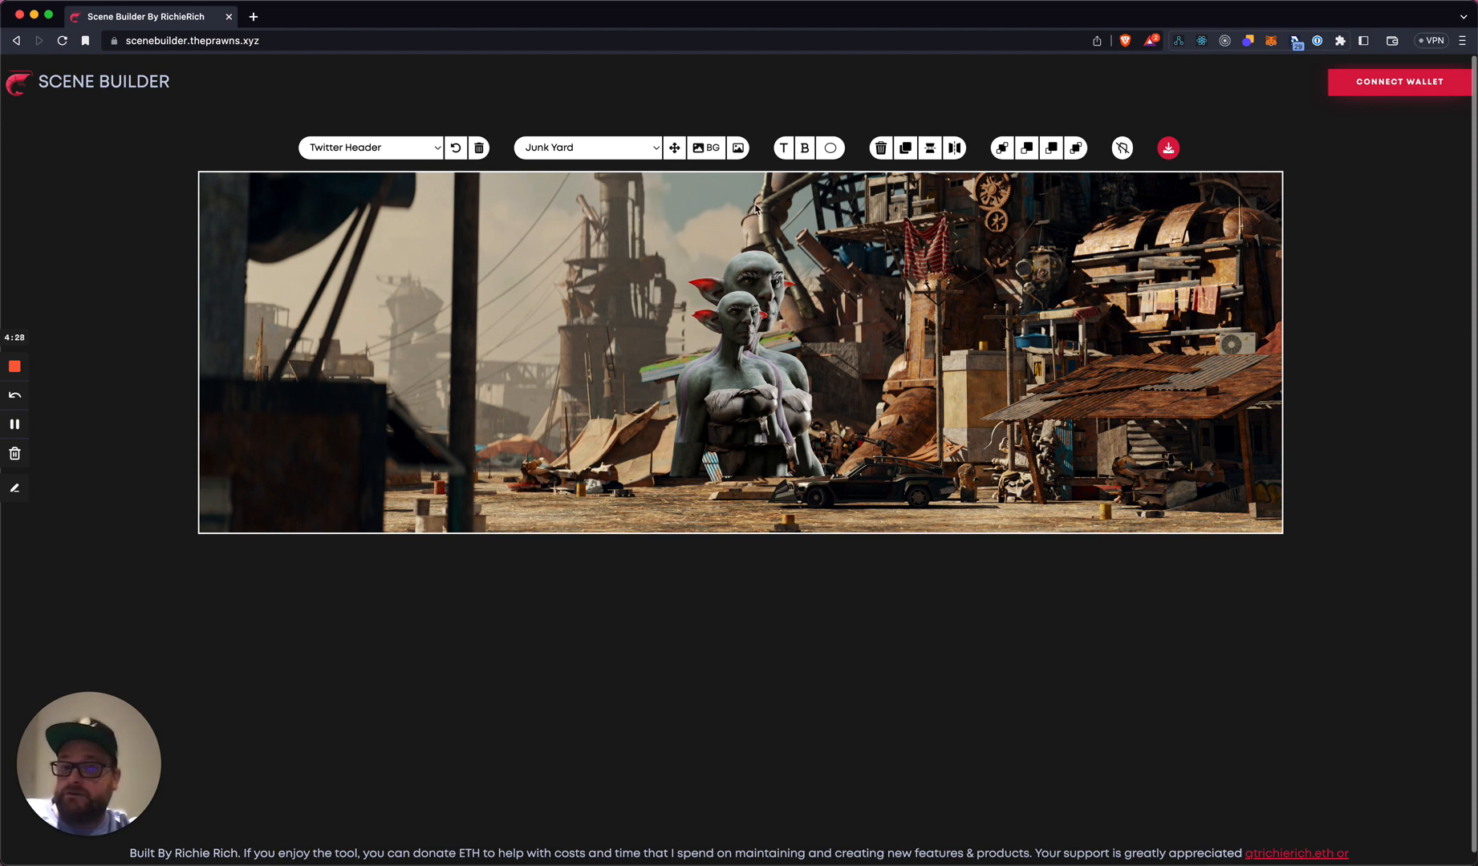
- Delete the enlarged goblin copy and align the smaller wrapped goblin with the stack in the middle of the canvas again
drag(706, 453, 770, 462)
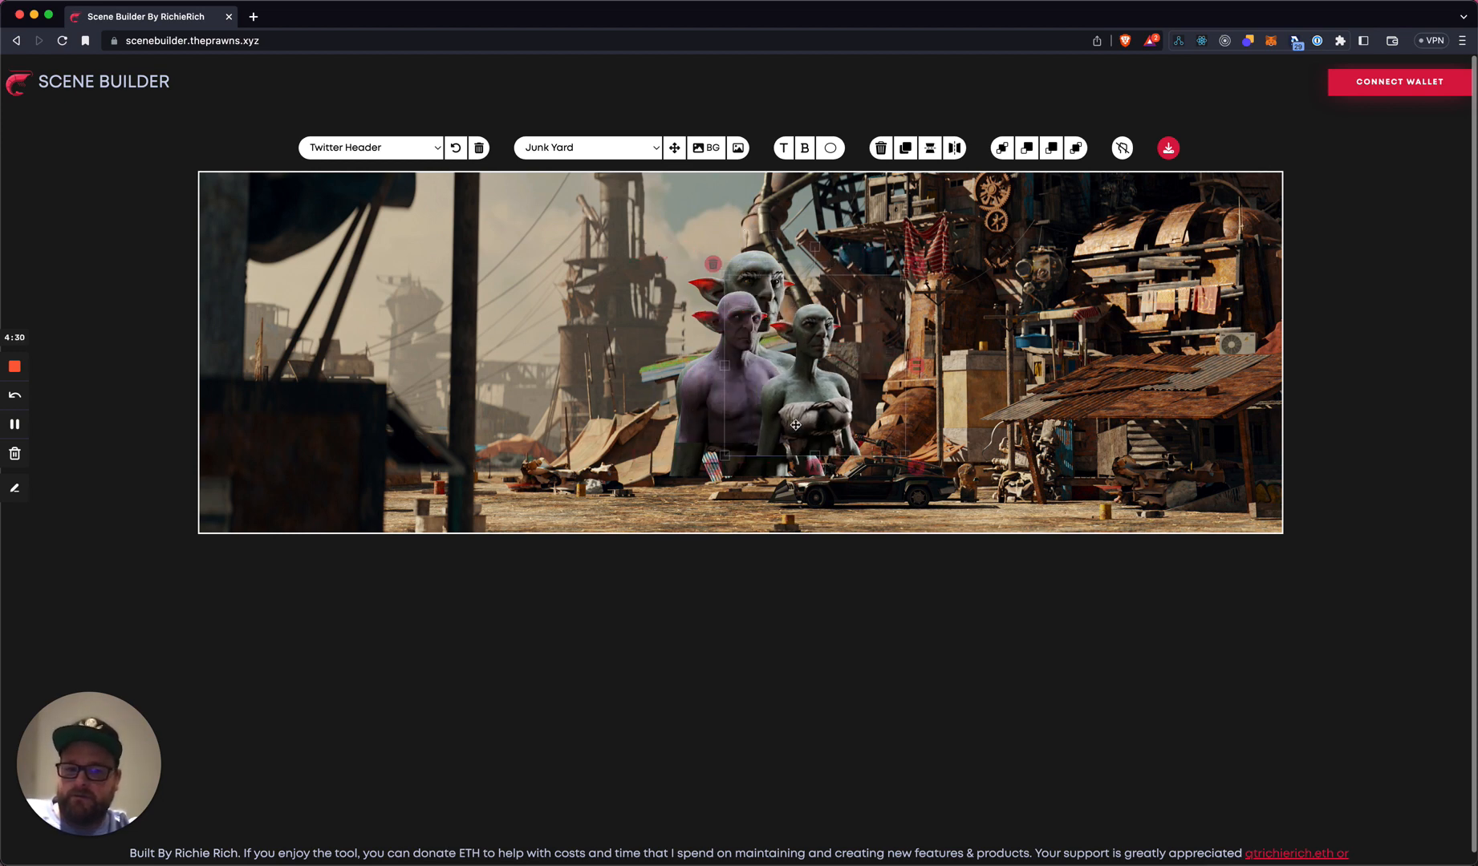
click(753, 210)
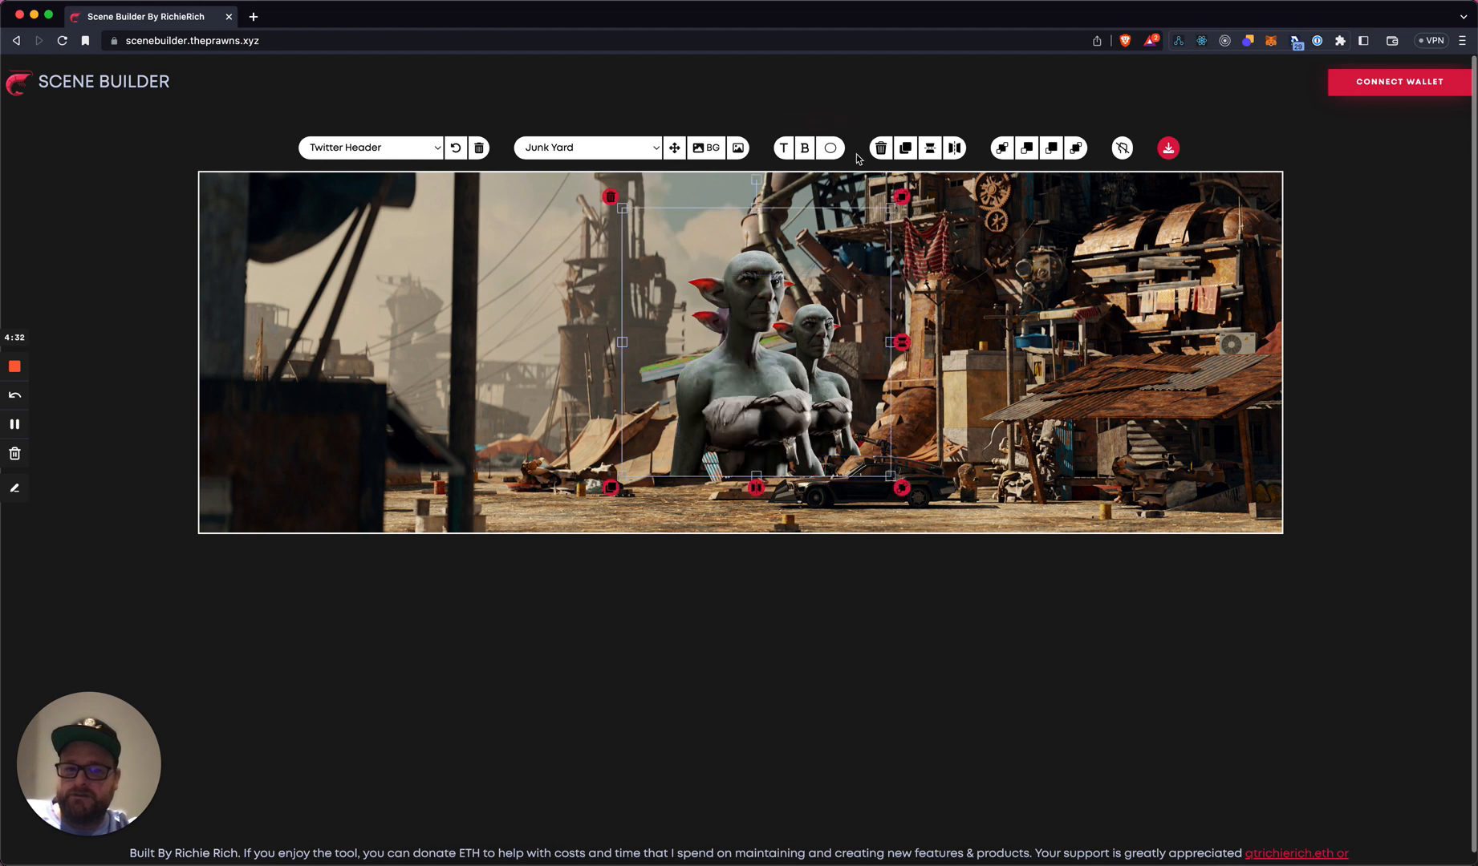
click(881, 148)
drag(821, 355, 745, 343)
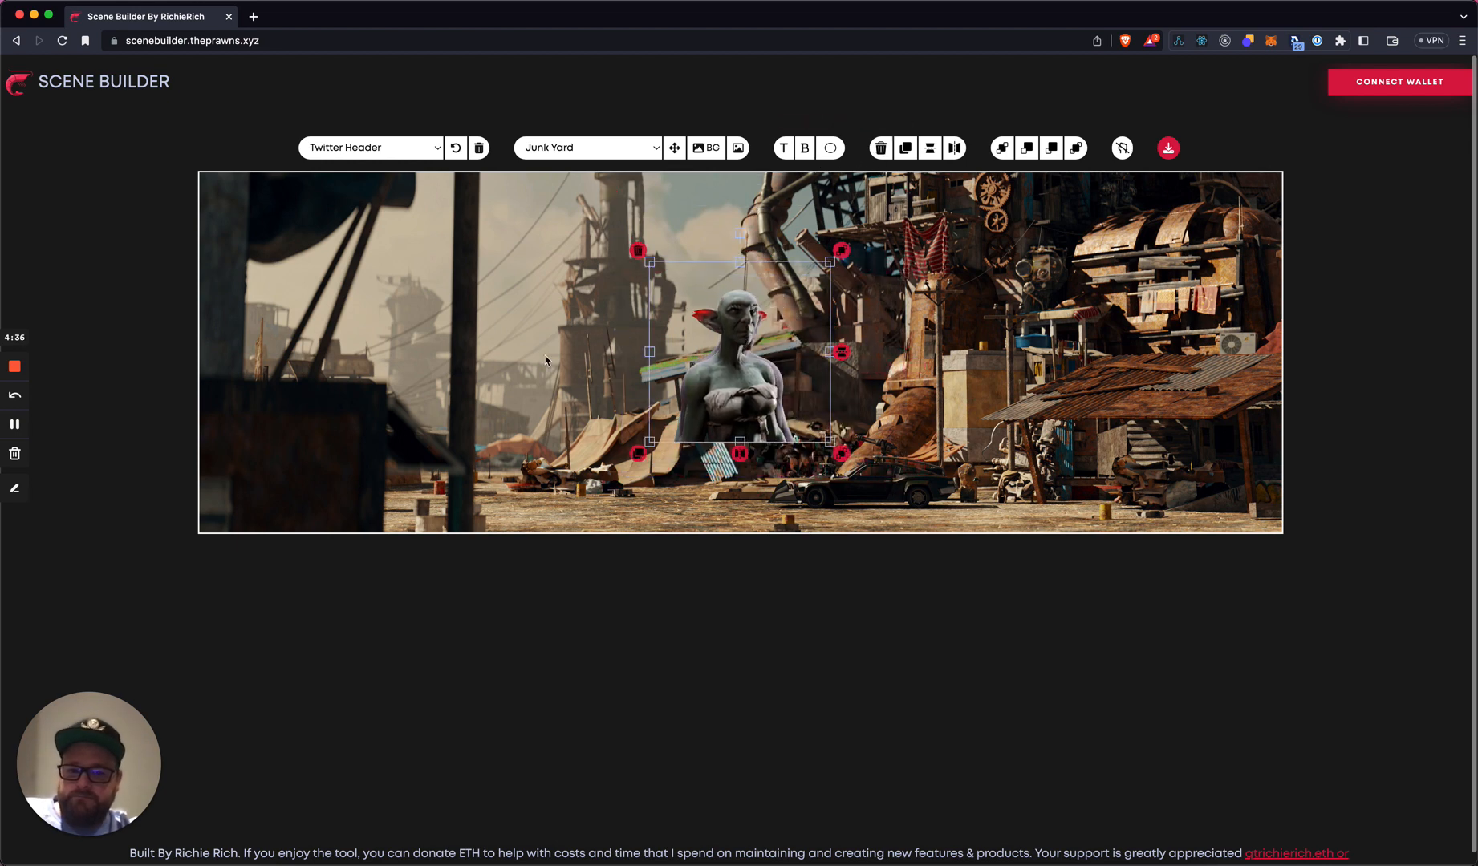
click(512, 340)
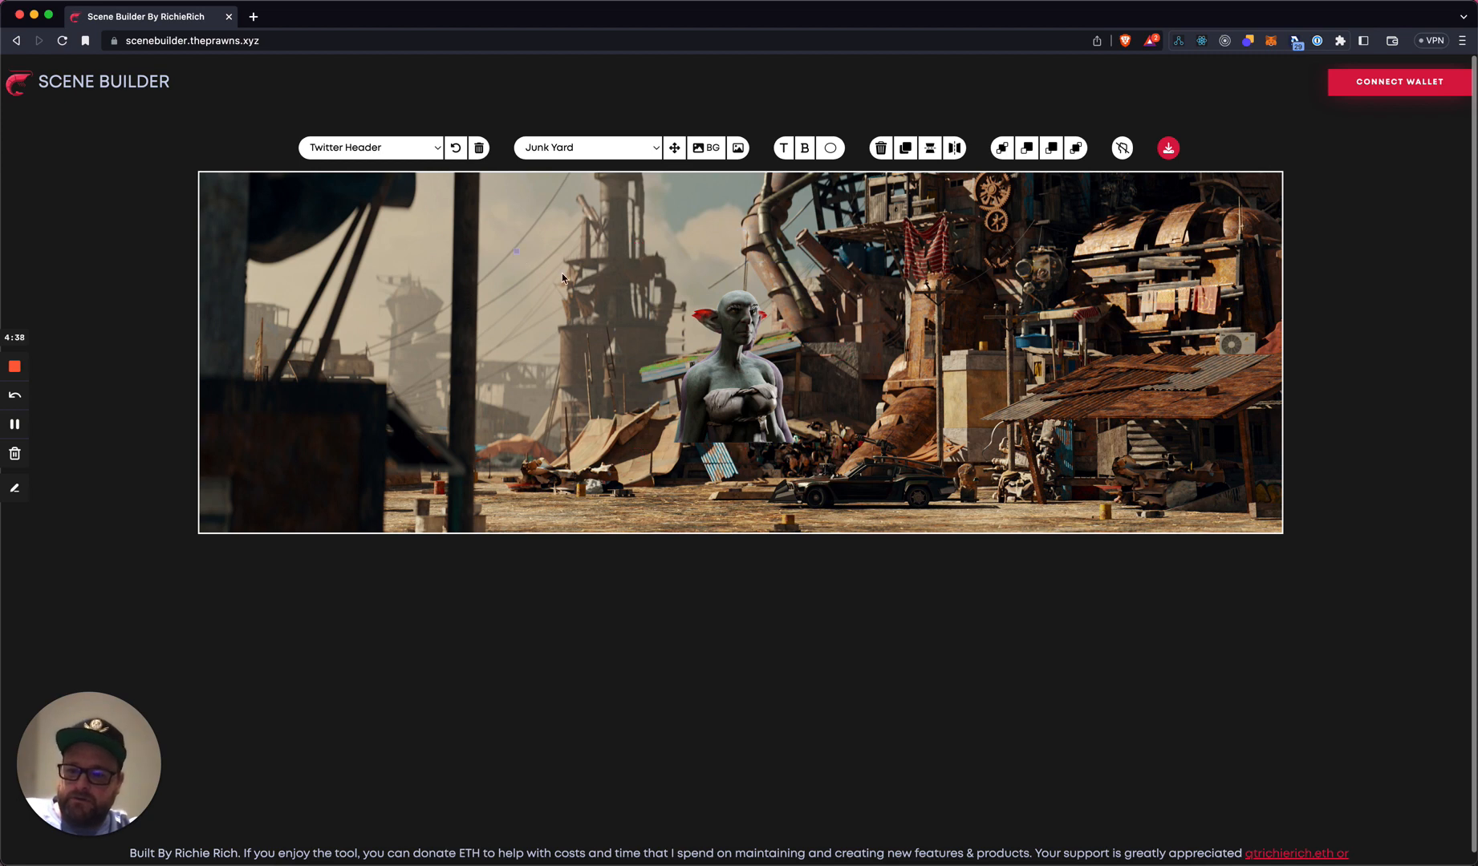
- Select the stacked goblins together, enlarge them to nearly the full canvas height left of centre, and deselect them
drag(563, 277, 993, 549)
drag(969, 401, 749, 334)
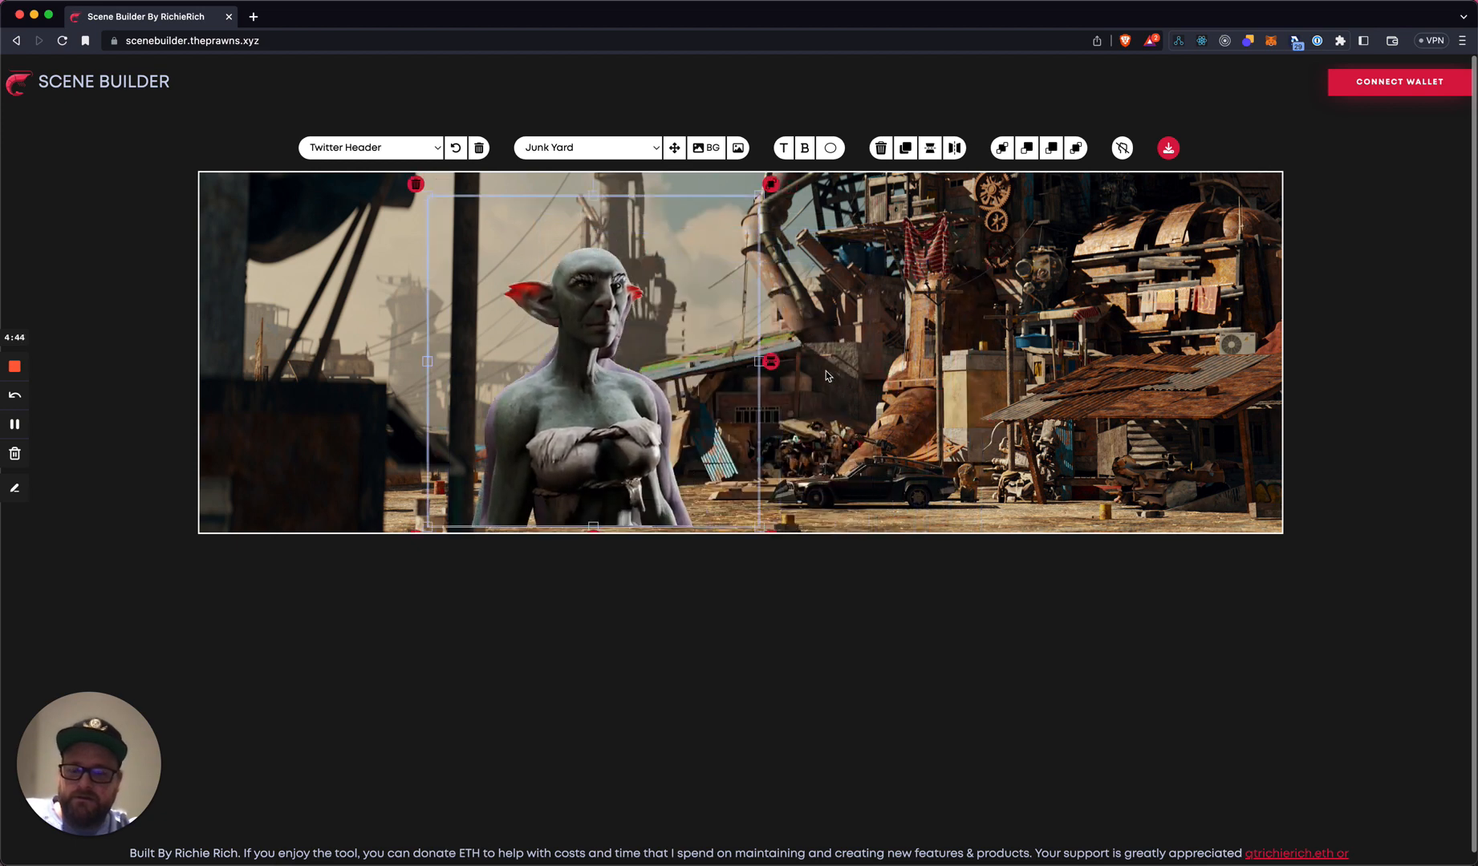
drag(759, 195, 775, 179)
click(1122, 148)
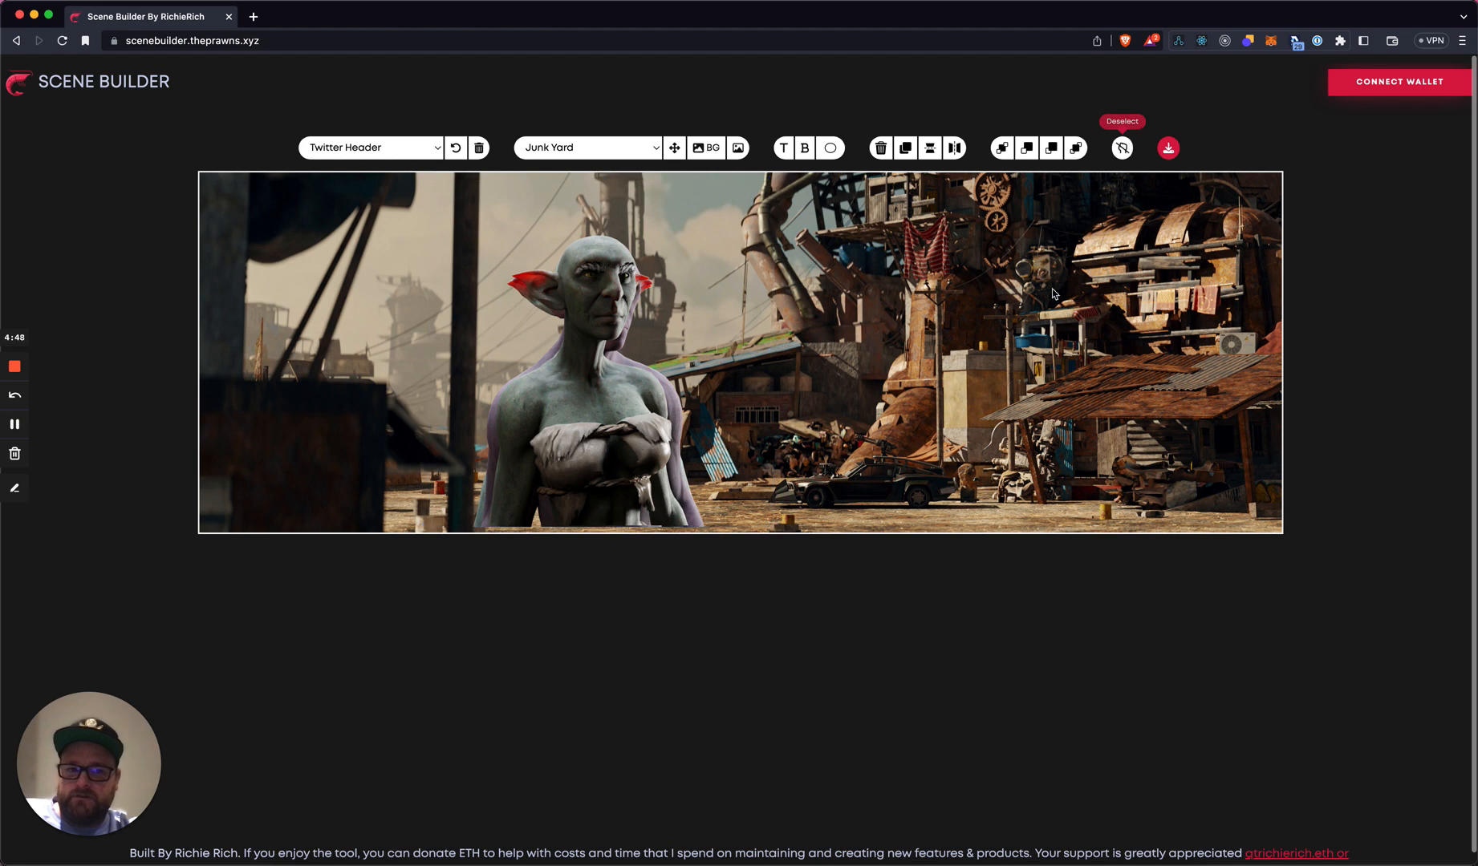
click(1122, 148)
- Select the enlarged goblin stack and clear the selection, twice in a row
click(603, 449)
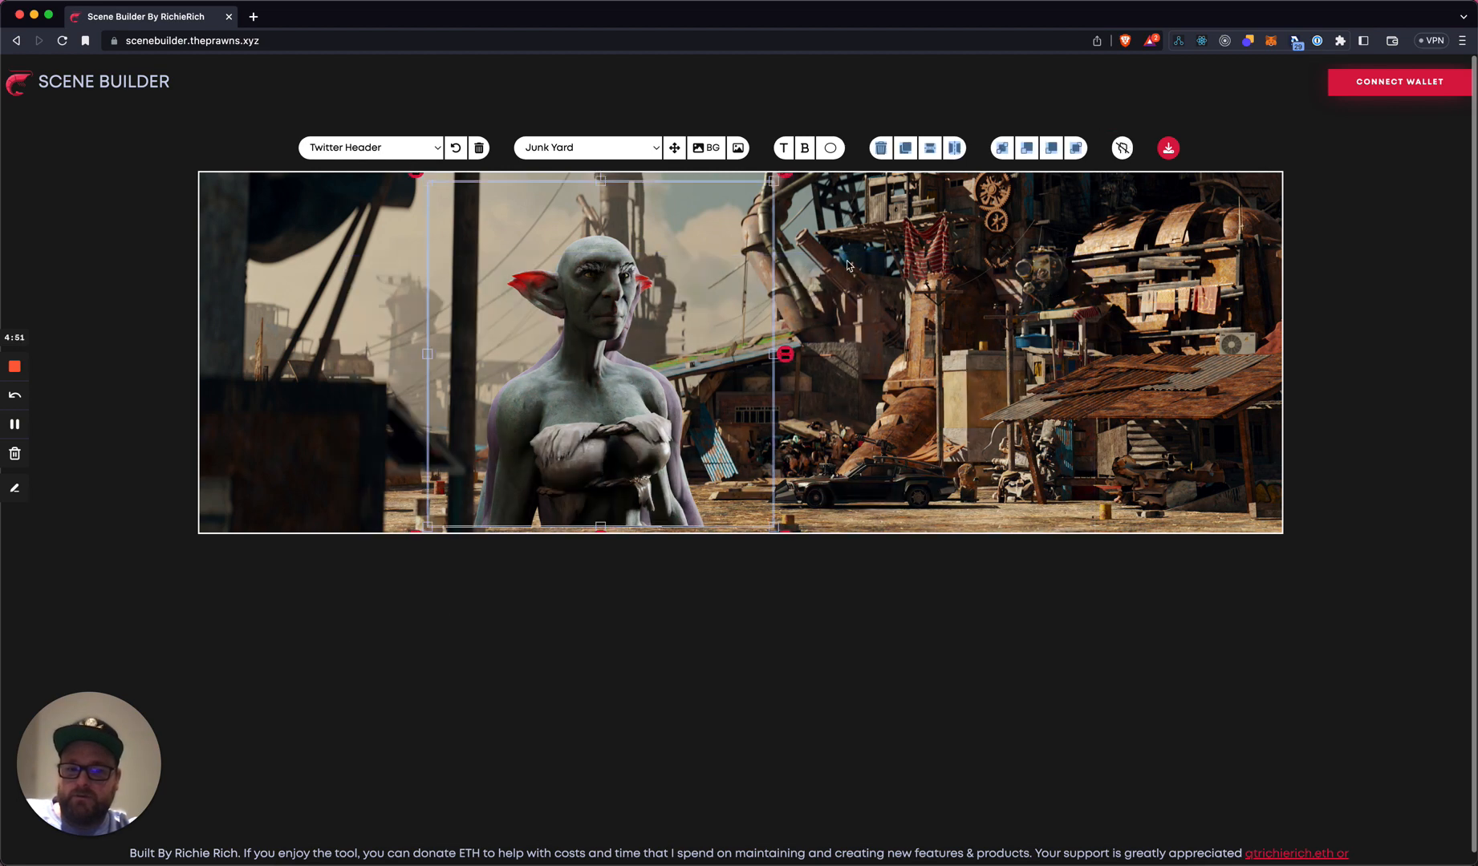
click(925, 245)
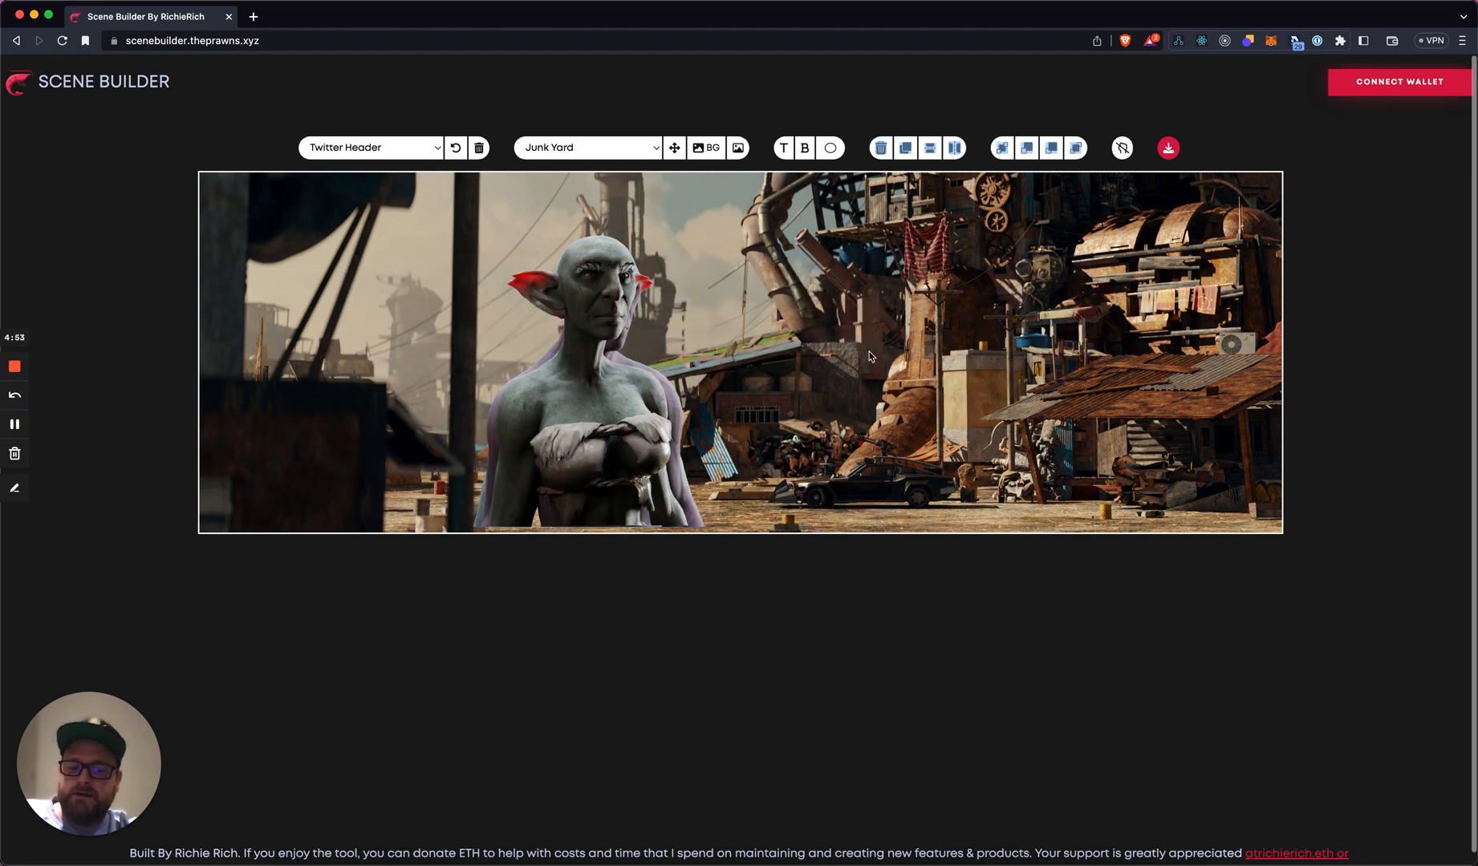
click(510, 398)
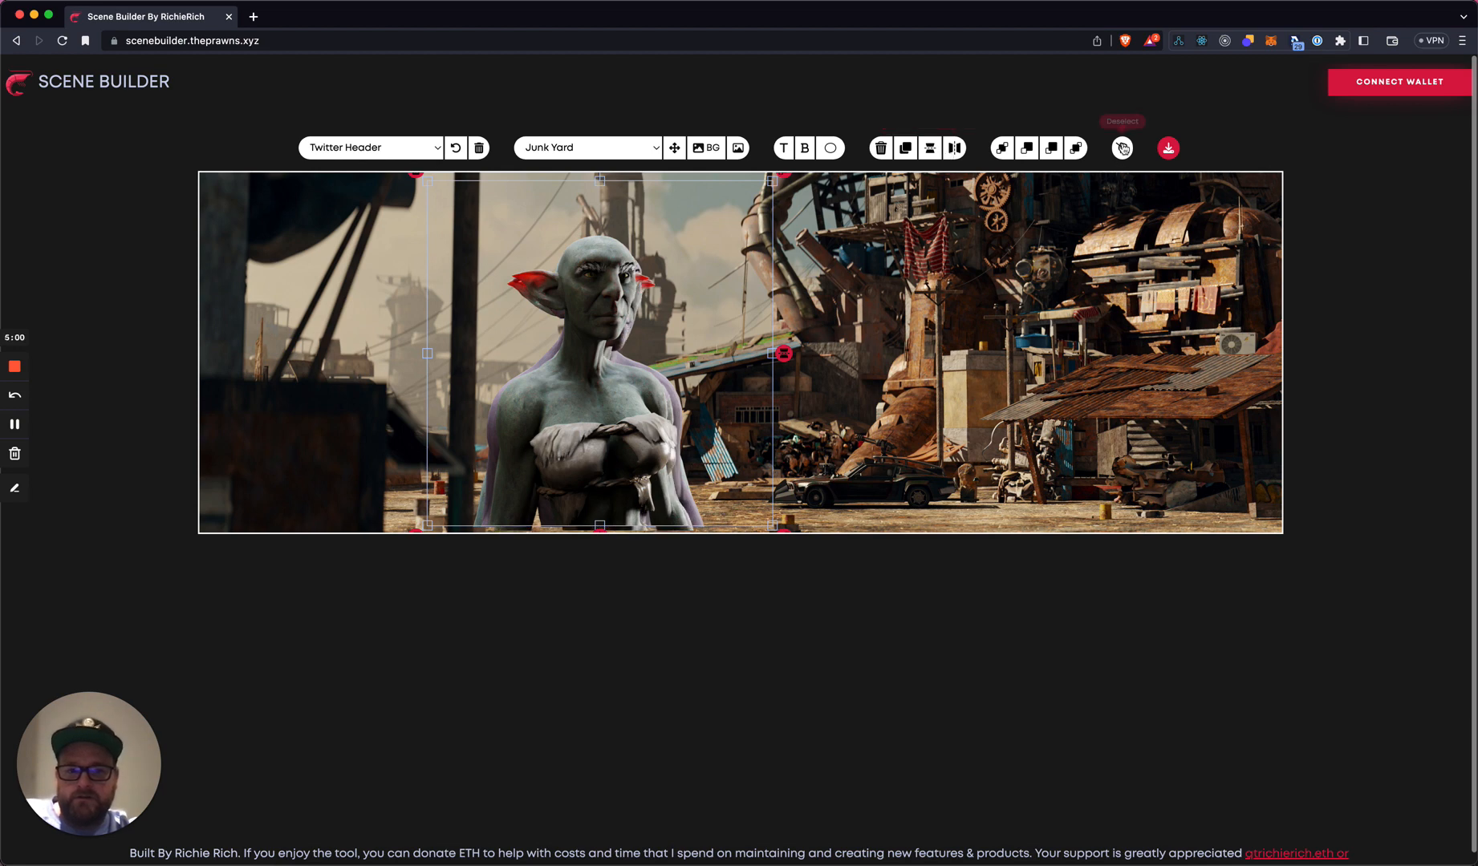
click(1123, 150)
- Enlarge the front goblin from two opposite corners until it extends far beyond the canvas edges
click(544, 361)
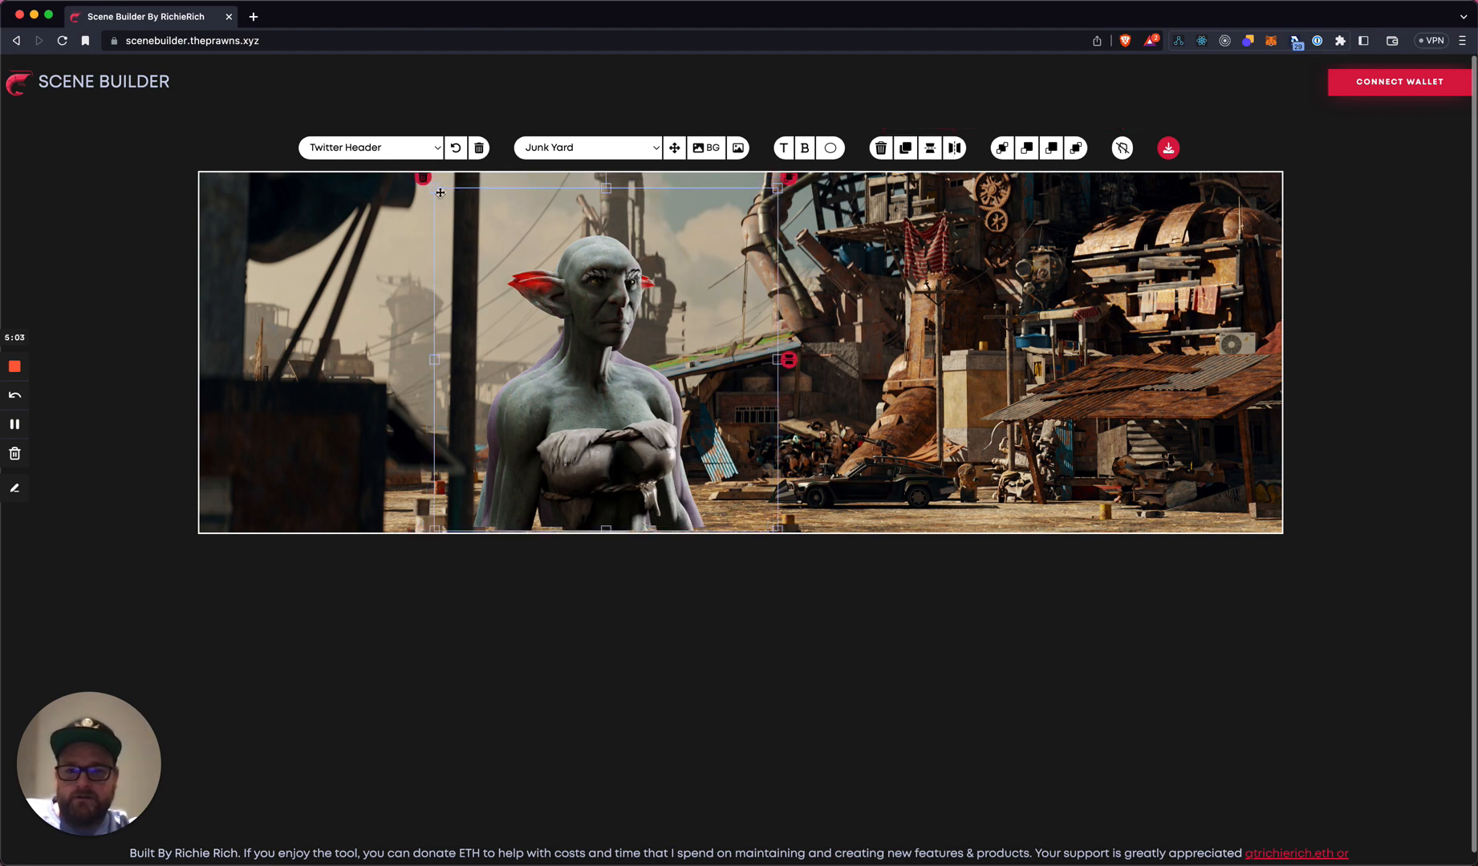
drag(440, 193, 24, 55)
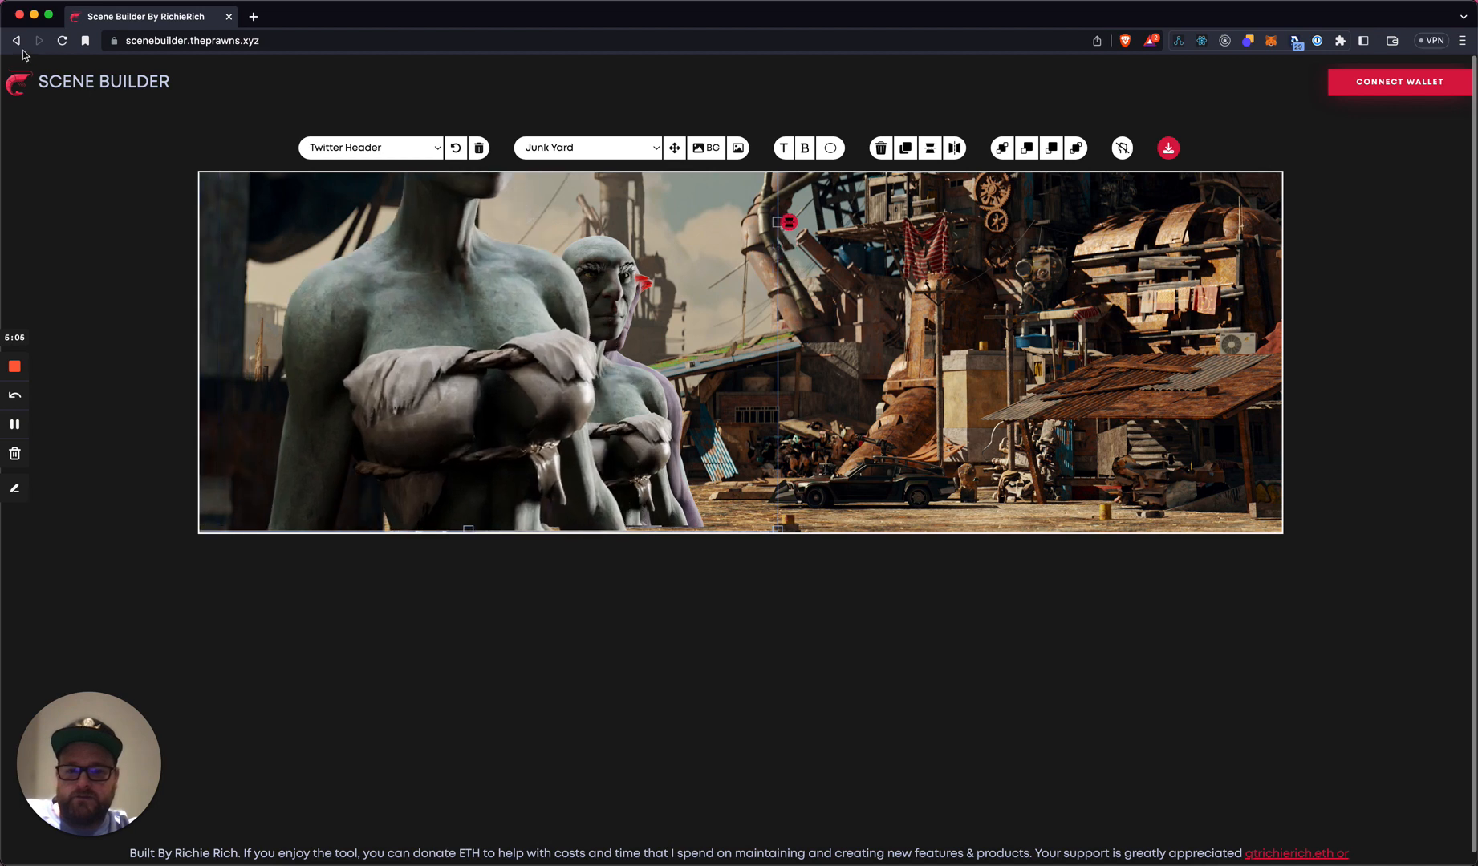
drag(777, 529, 1476, 865)
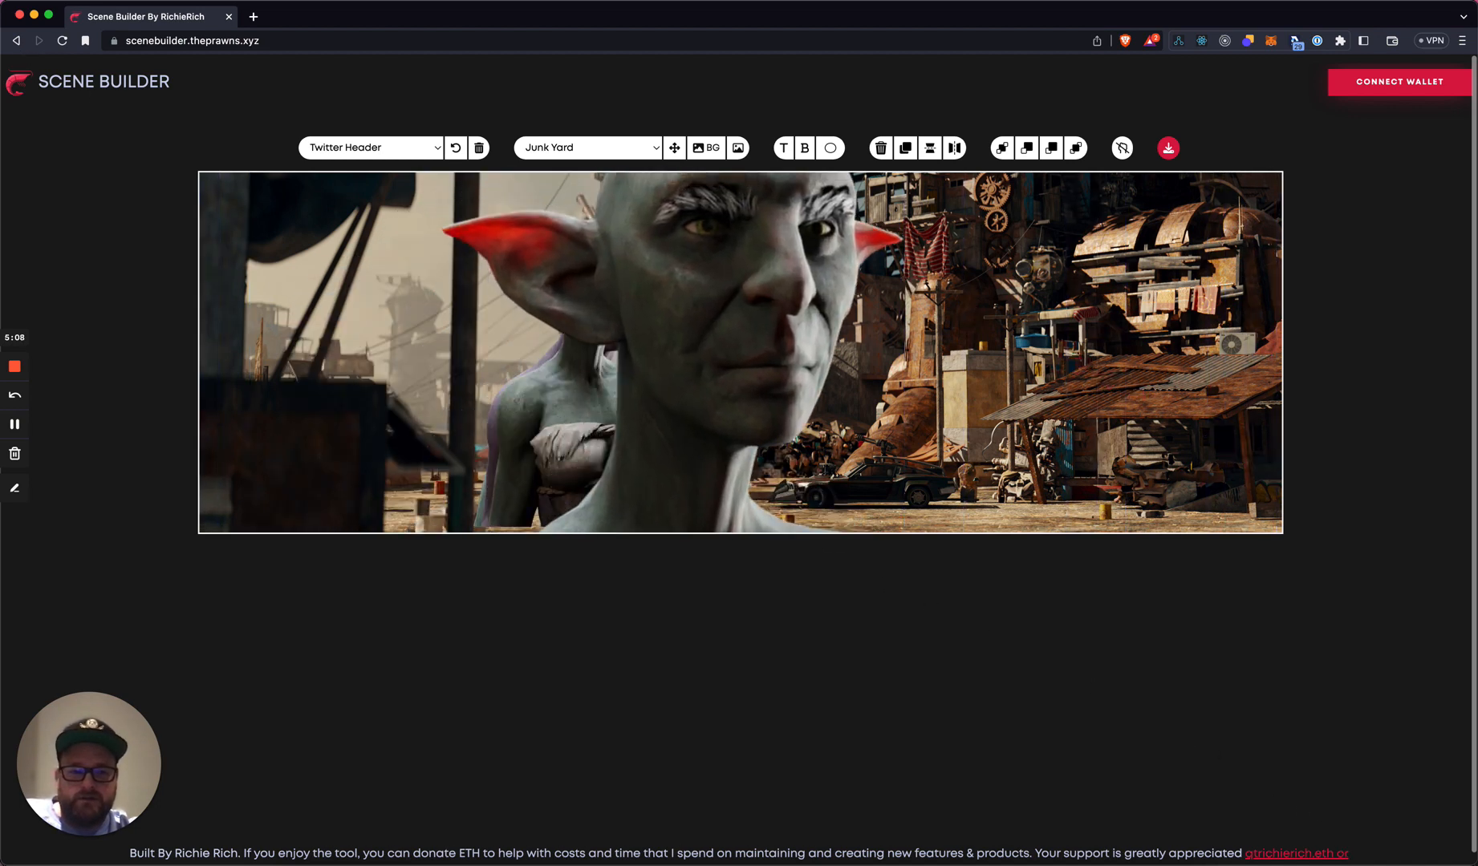
- Position the huge goblin around the canvas centre with its face partly cropped, and toggle its selection to compare the layer order
drag(793, 366, 790, 295)
drag(514, 451, 749, 450)
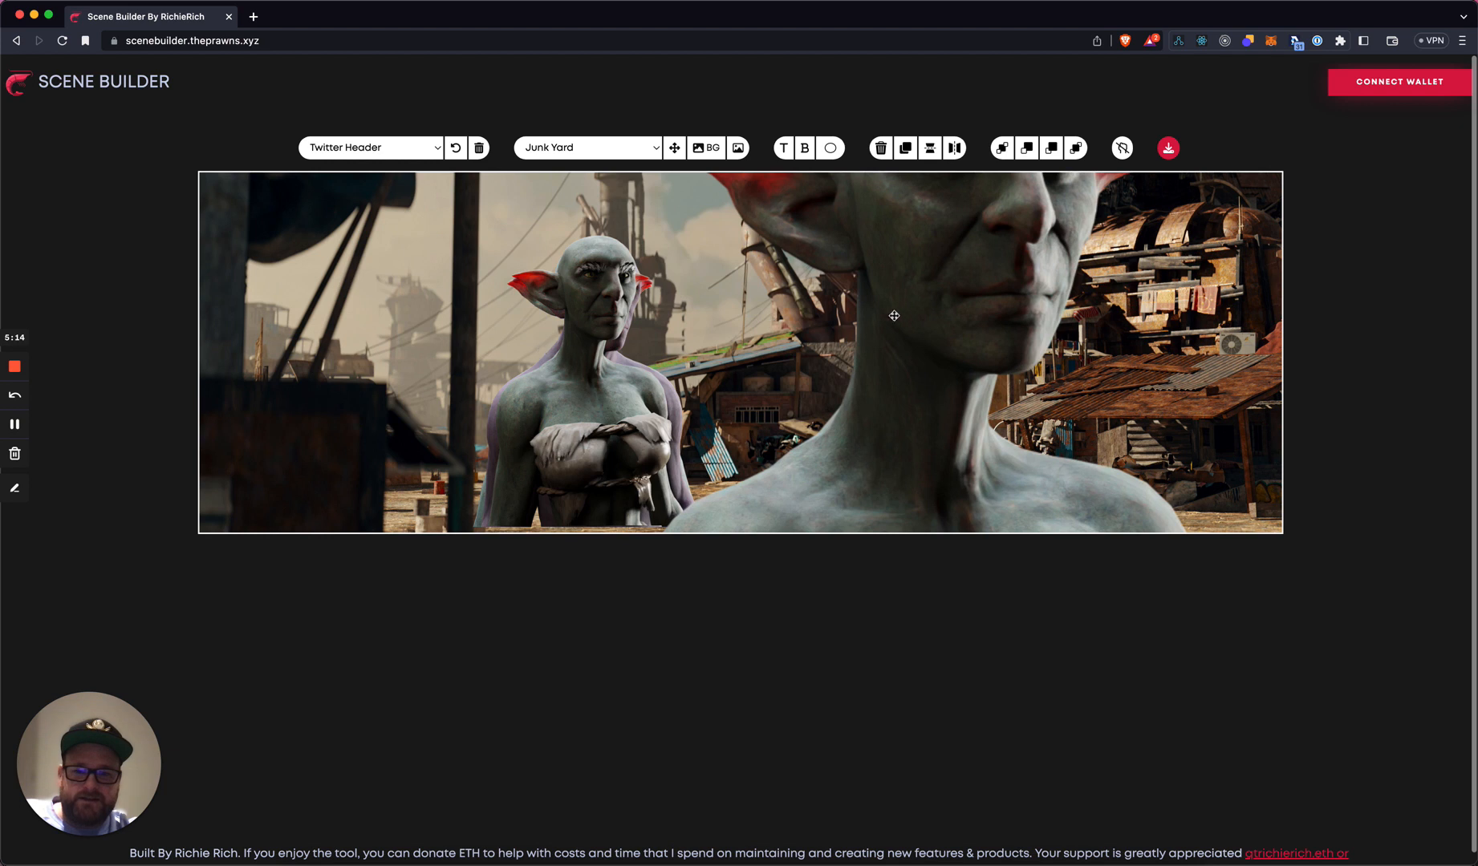
drag(891, 312, 644, 307)
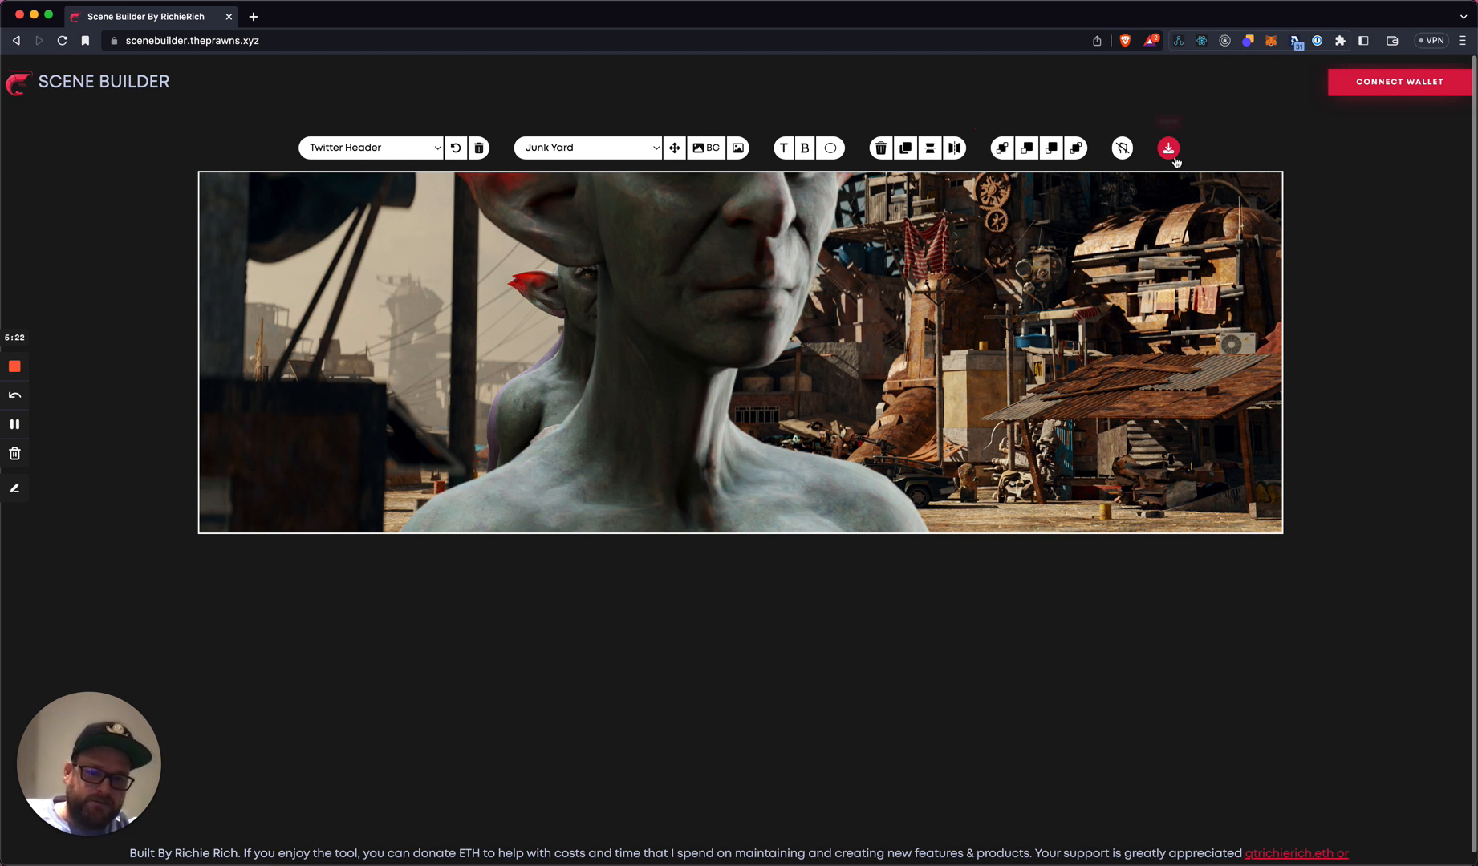
click(1123, 151)
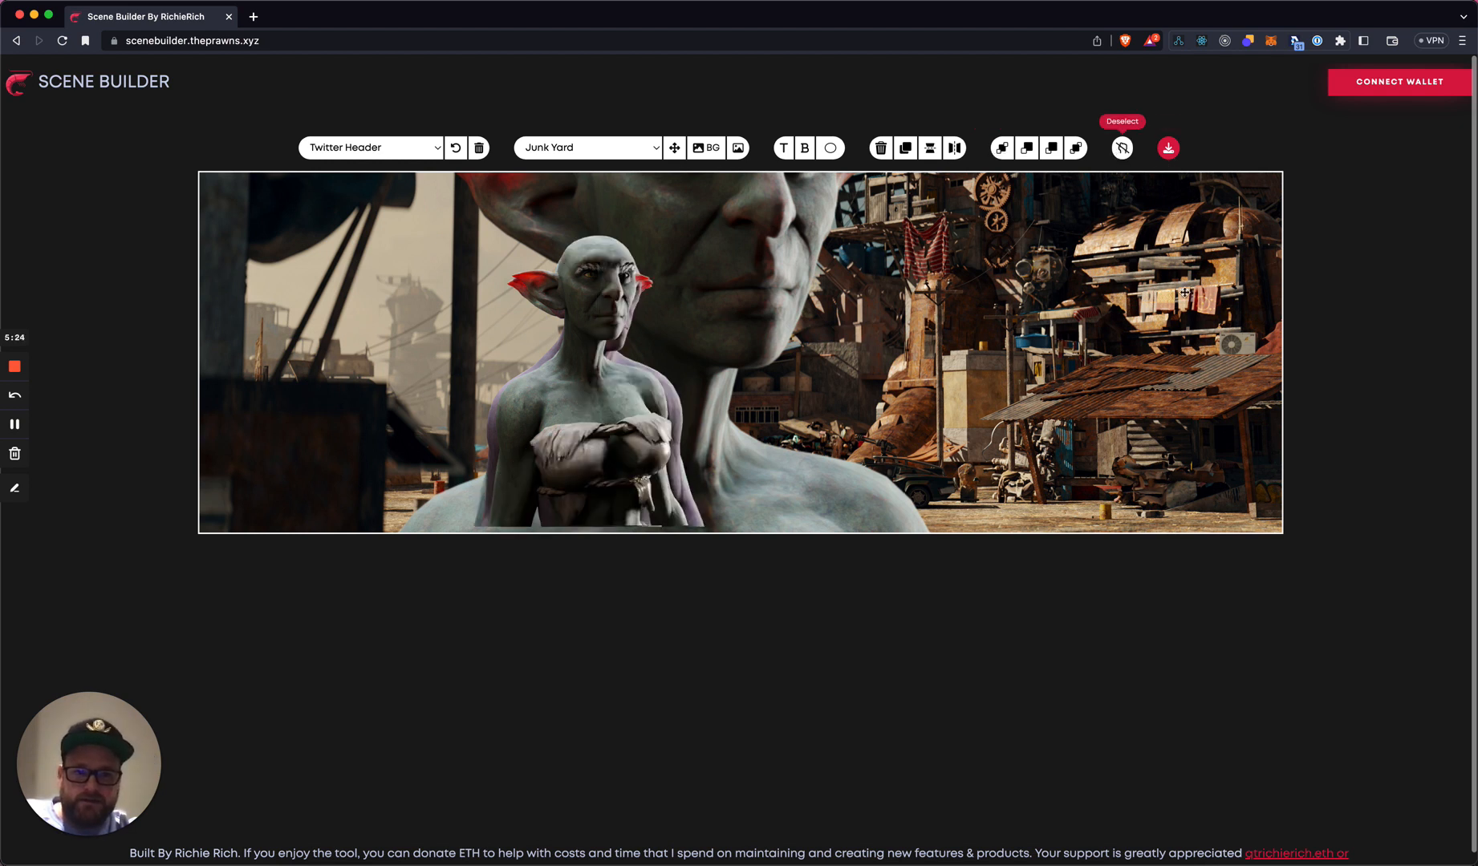
click(1145, 330)
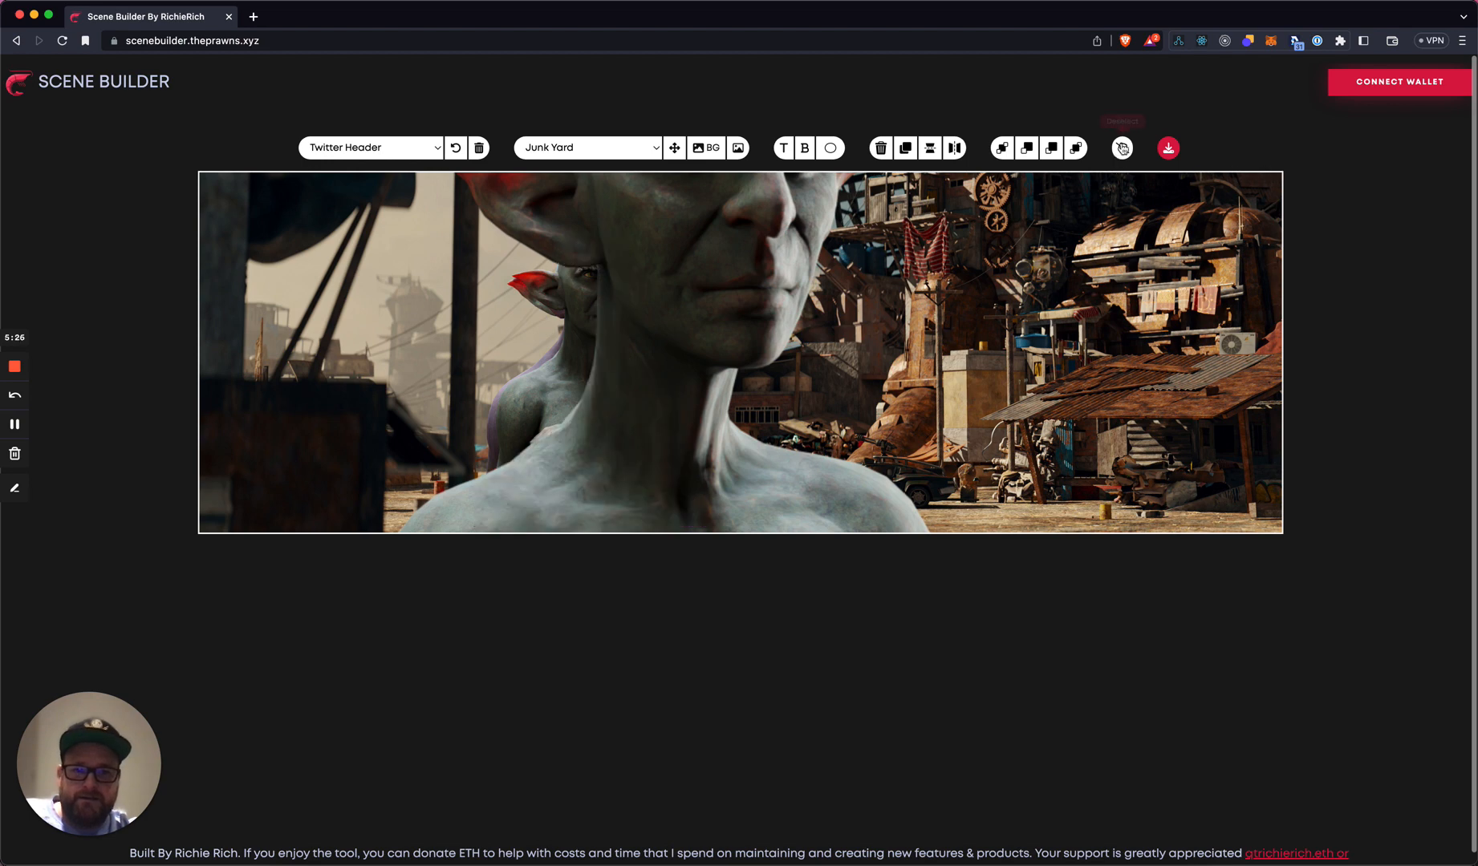
click(1122, 148)
- Move the wrapped goblin to the canvas's left side and the purple goblin to its right edge, flipping the purple one horizontally
click(610, 284)
drag(601, 297, 318, 311)
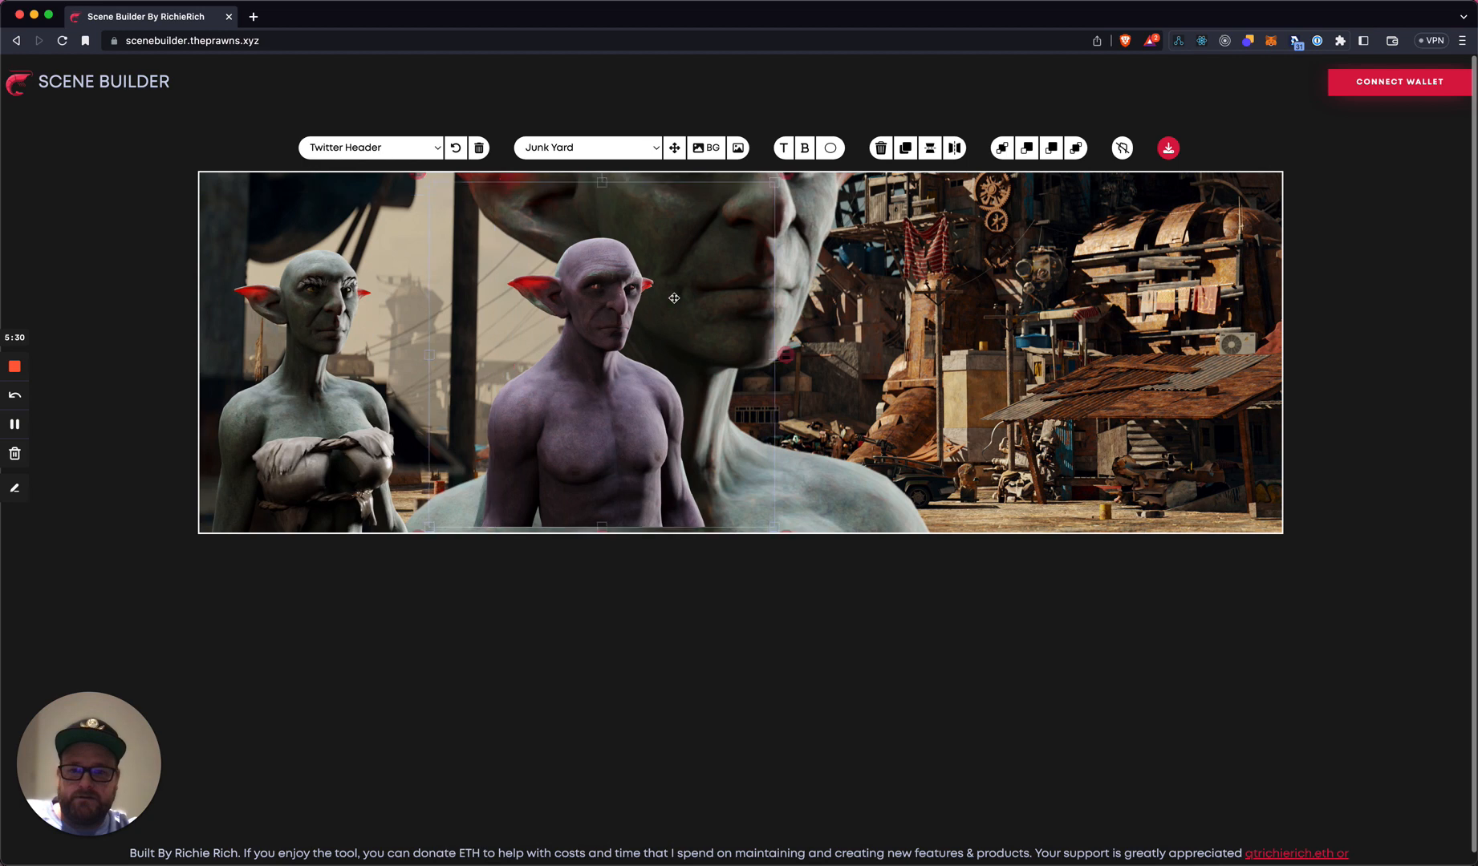
drag(620, 303, 1187, 319)
click(955, 150)
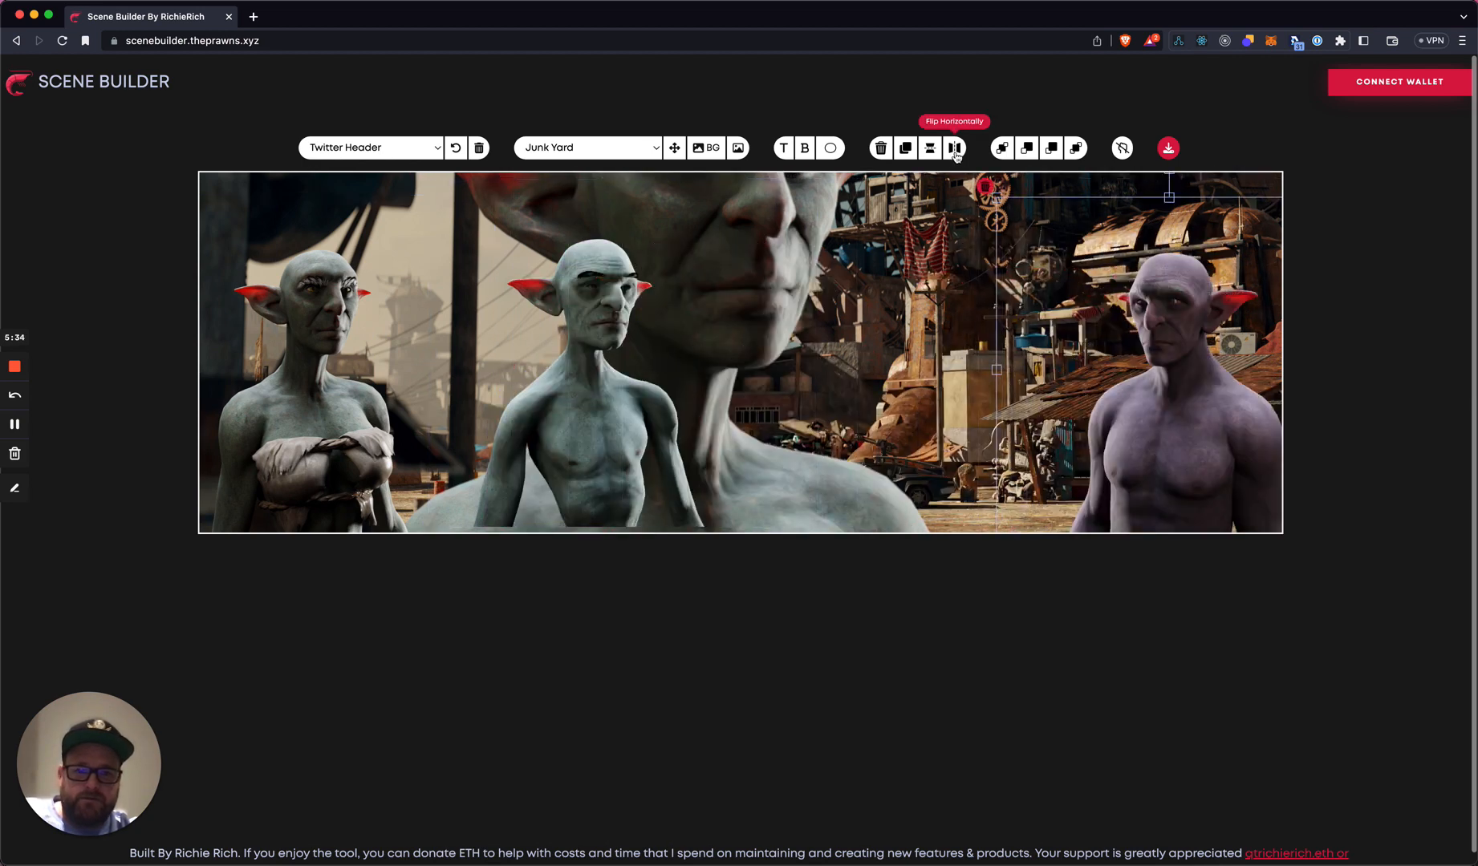
- Delete the huge background goblin and move the remaining shirtless grey goblin to the middle of the canvas
click(862, 225)
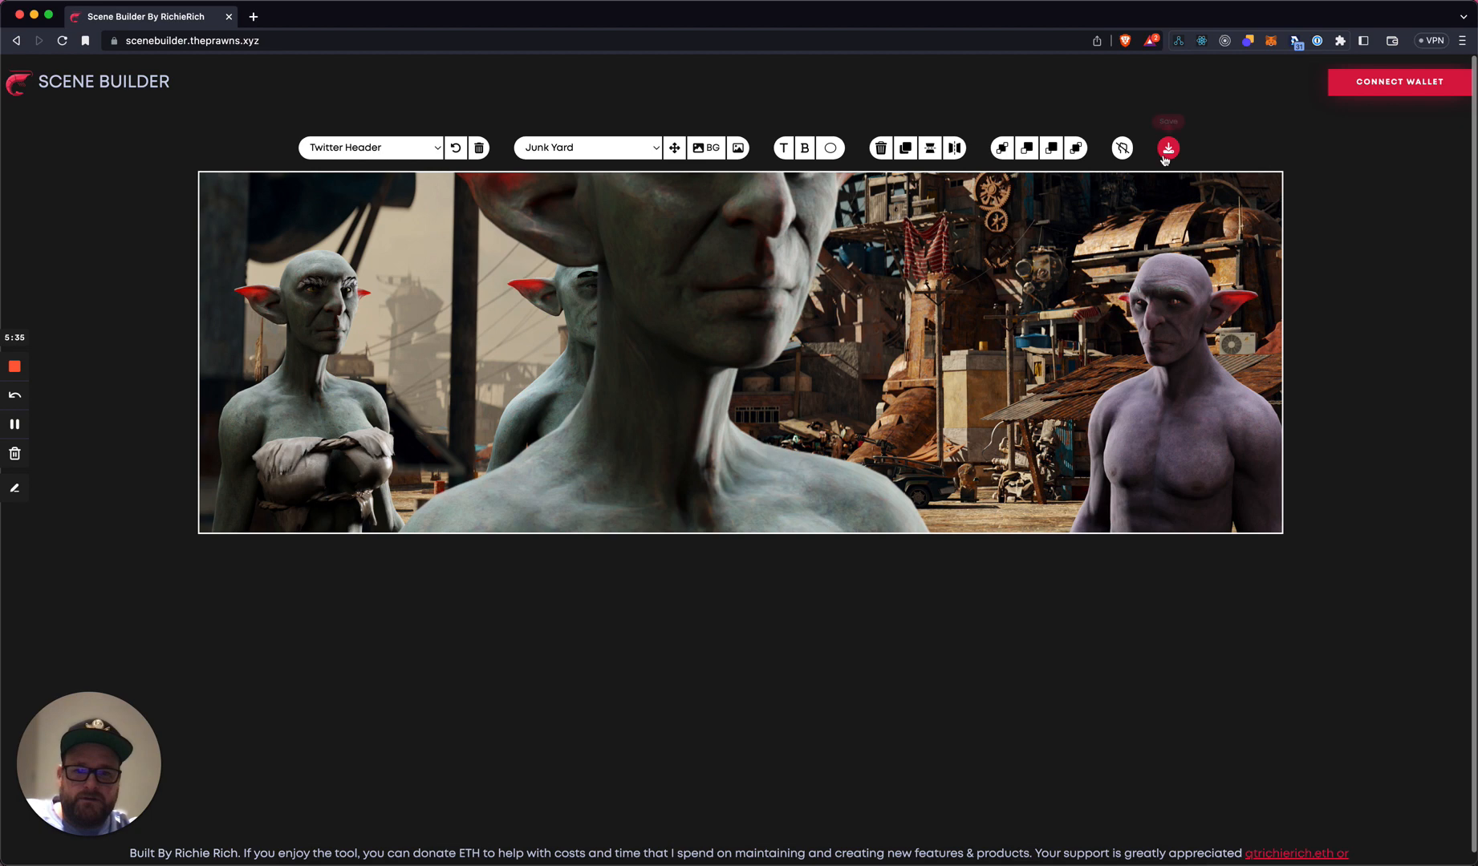
click(880, 148)
drag(592, 299, 769, 285)
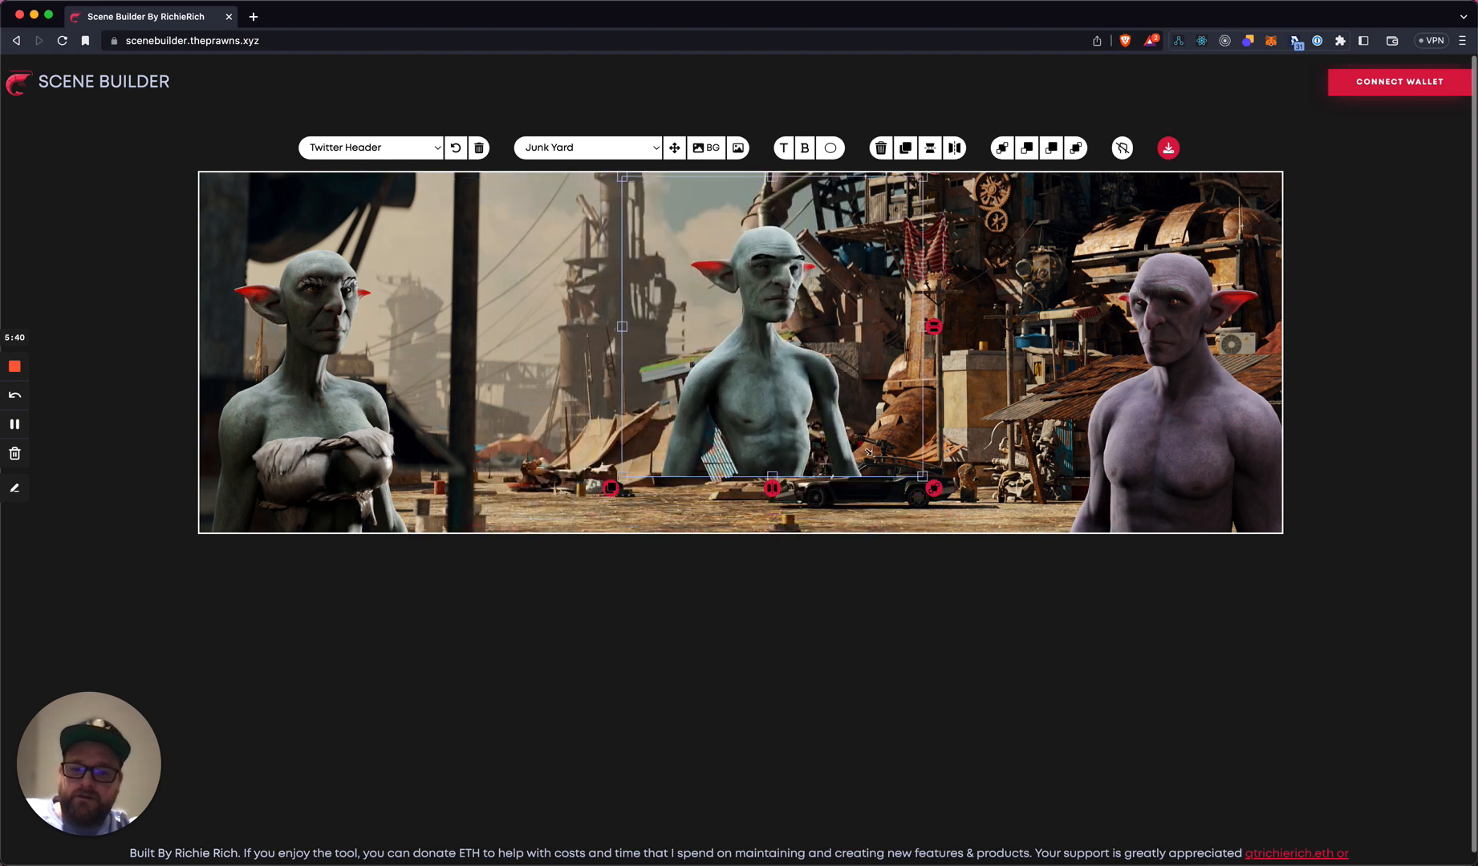
- Shrink the shirtless grey goblin to about 60% of the canvas height and stand it on the ground left of the car
drag(923, 477, 881, 436)
drag(730, 393, 636, 436)
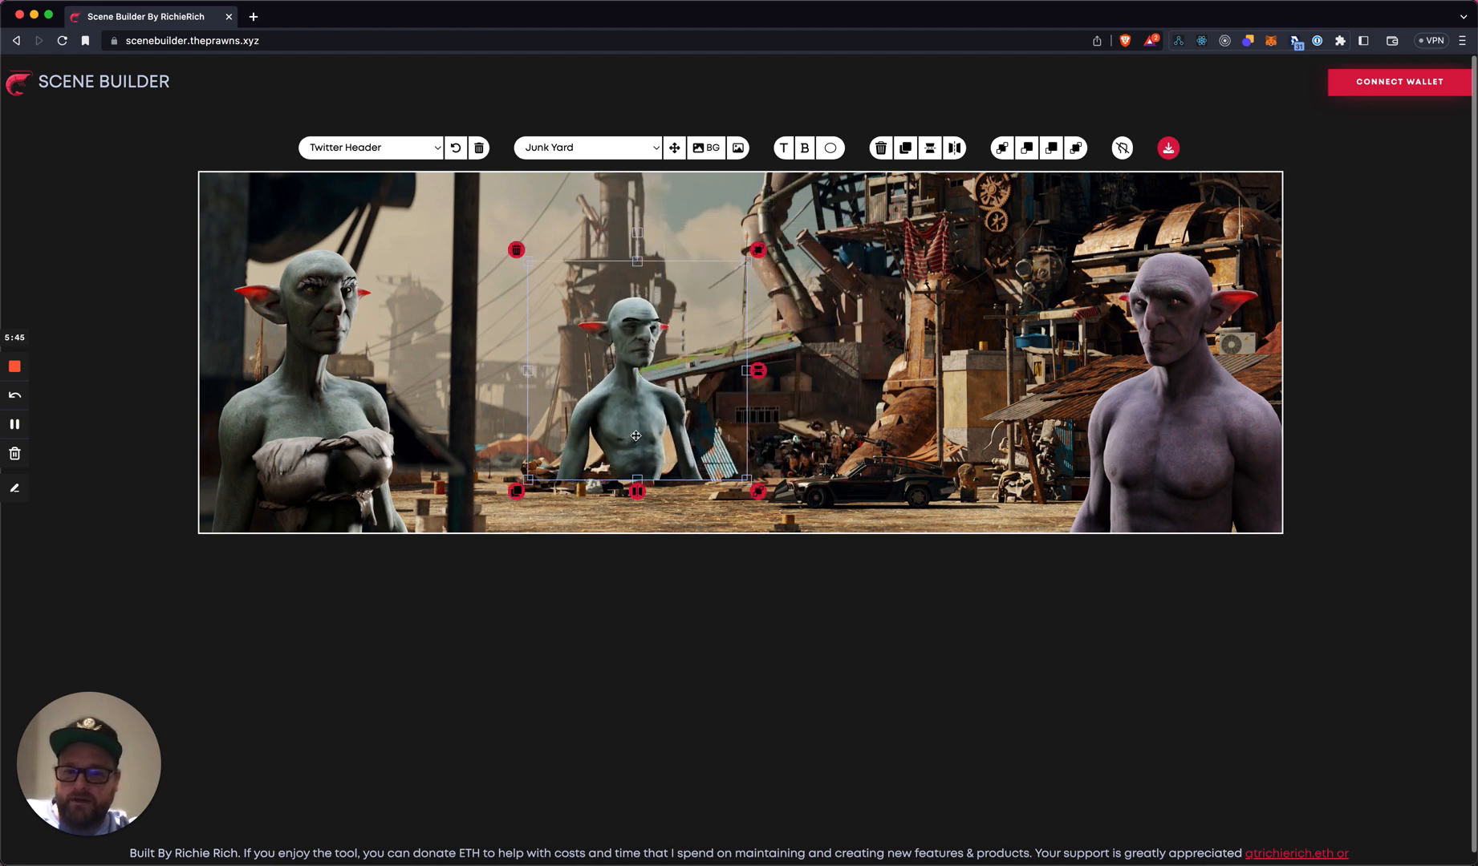
mouse_move(635, 353)
mouse_down()
mouse_move(619, 365)
mouse_move(661, 356)
mouse_up()
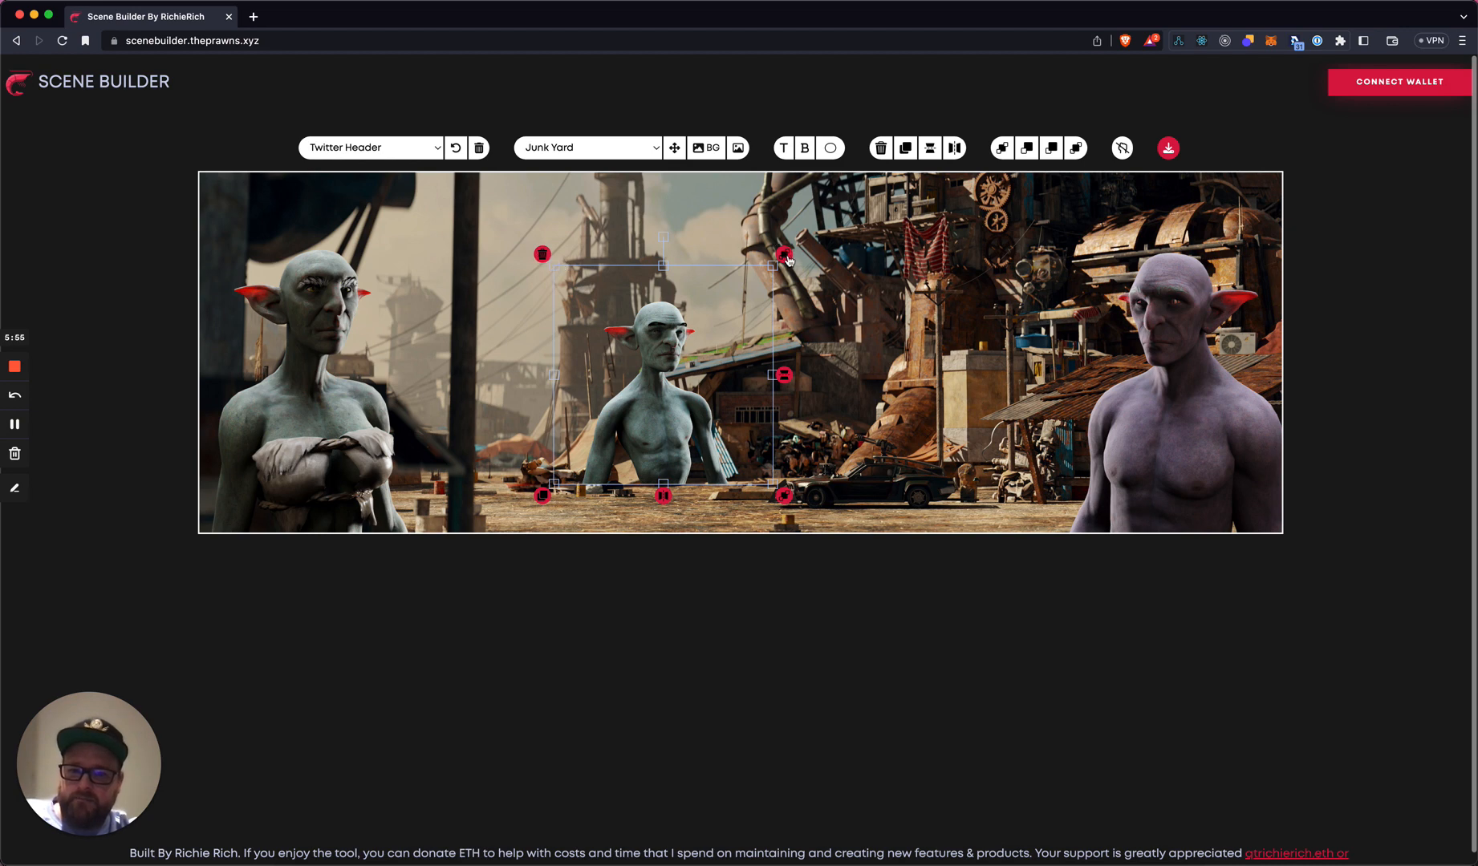
- Flip the small grey goblin vertically and back upright
click(785, 377)
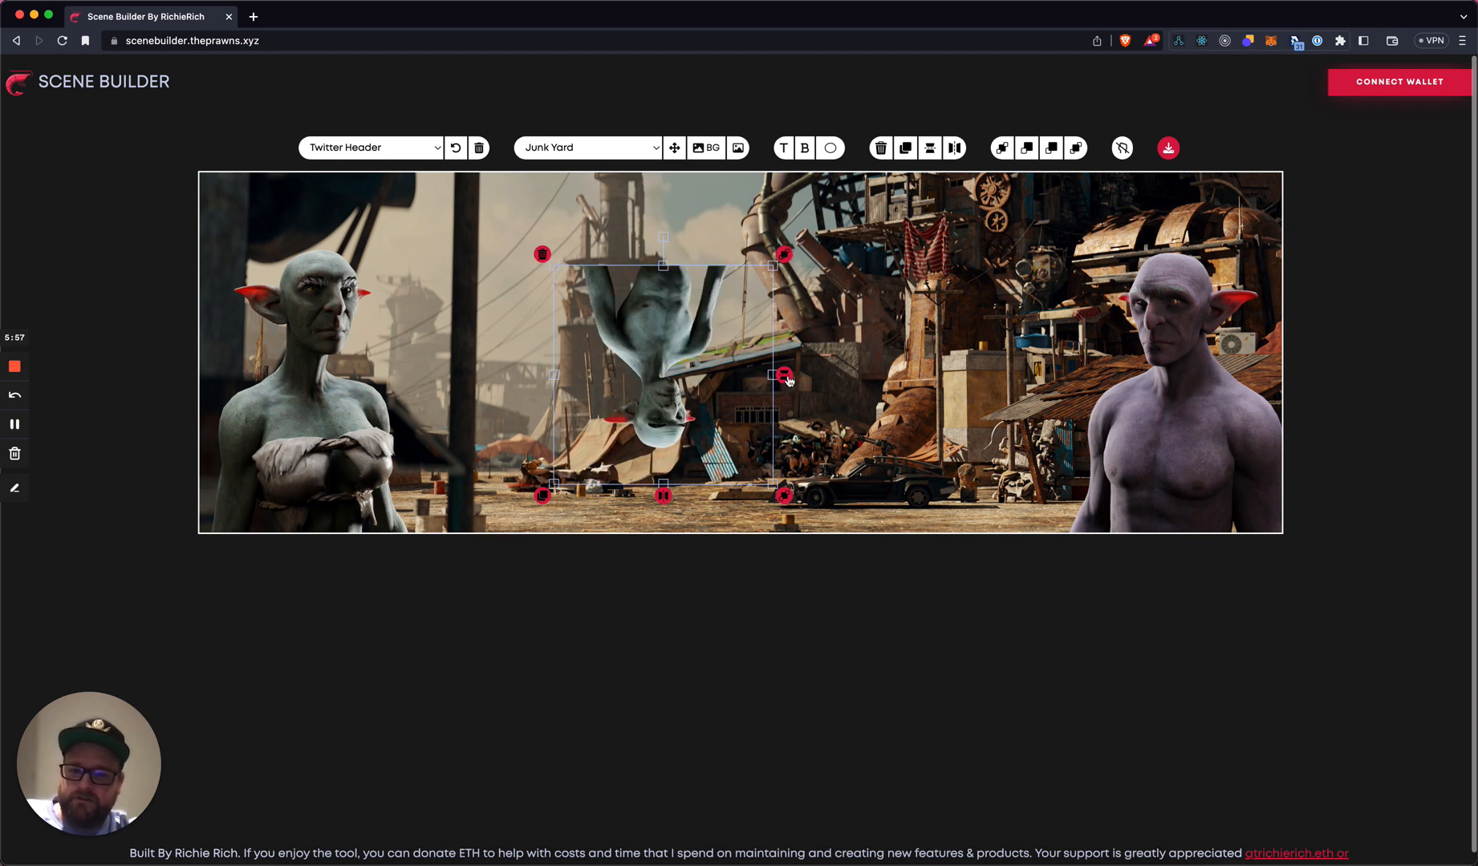
click(785, 376)
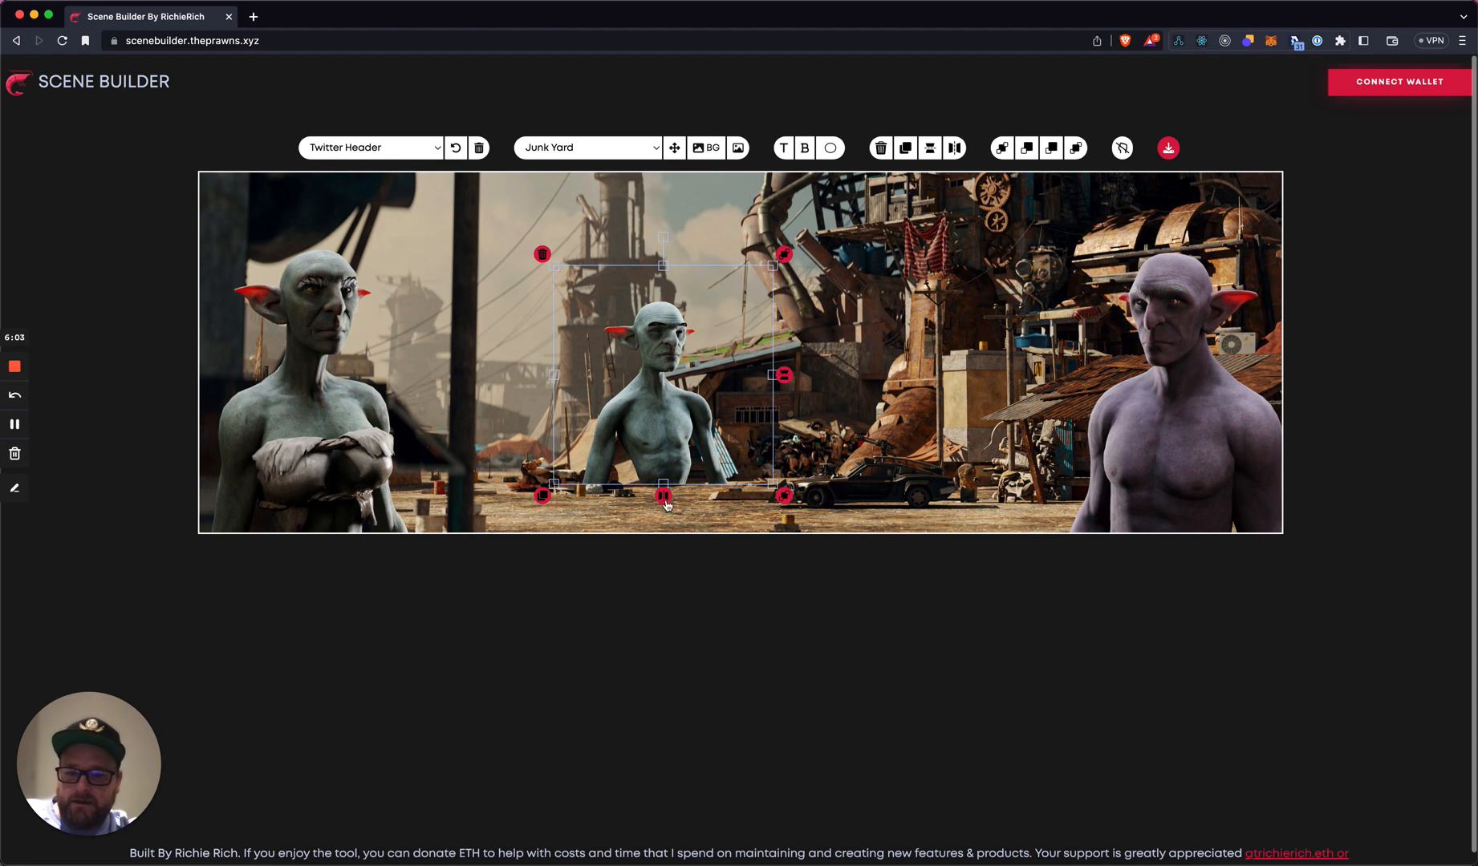
- Duplicate the small grey goblin several times and spread copies out, one near the dark pole and one above the car
click(542, 499)
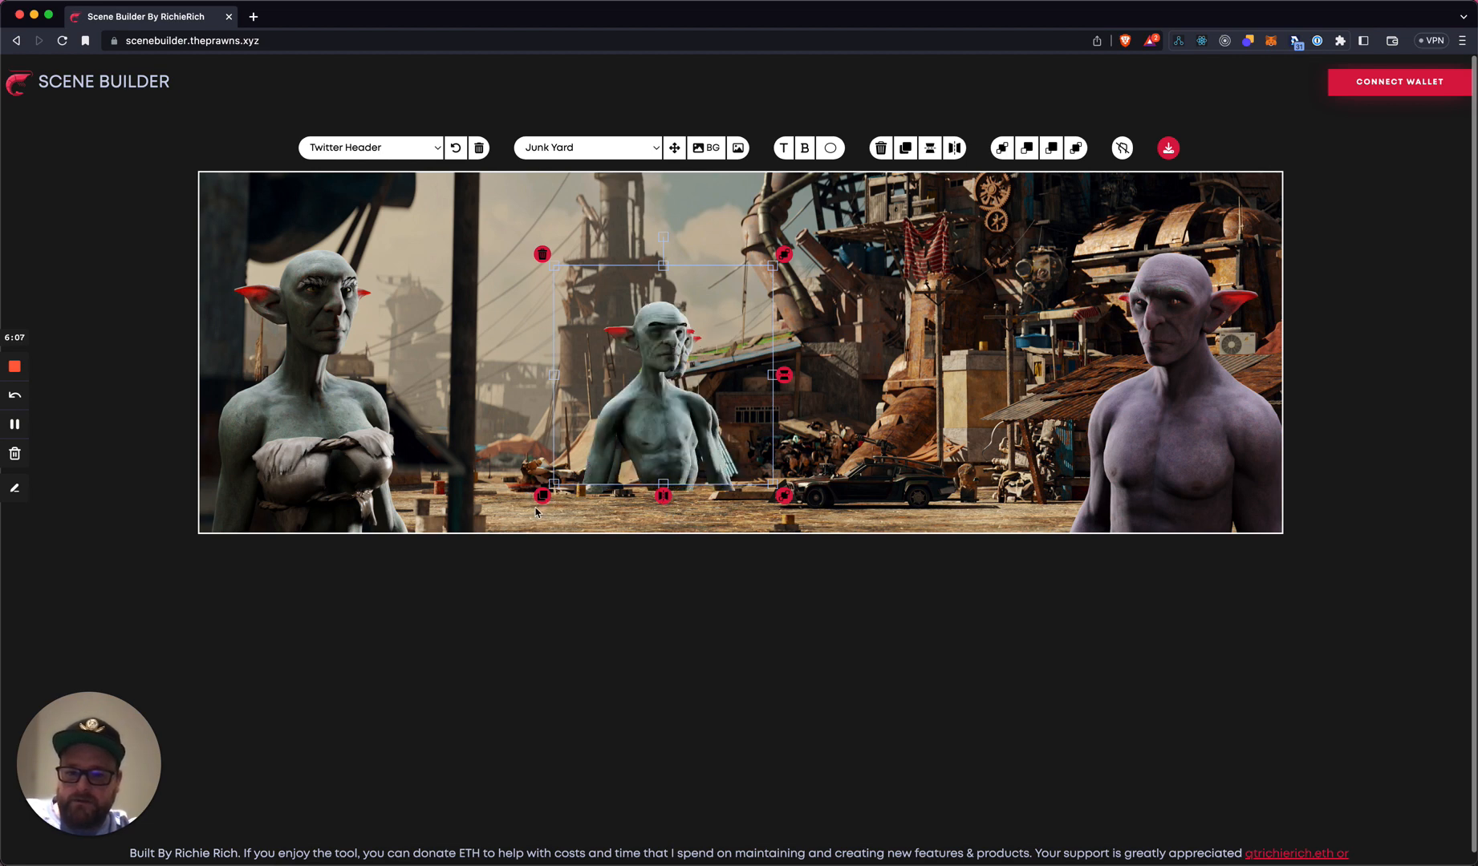
click(854, 368)
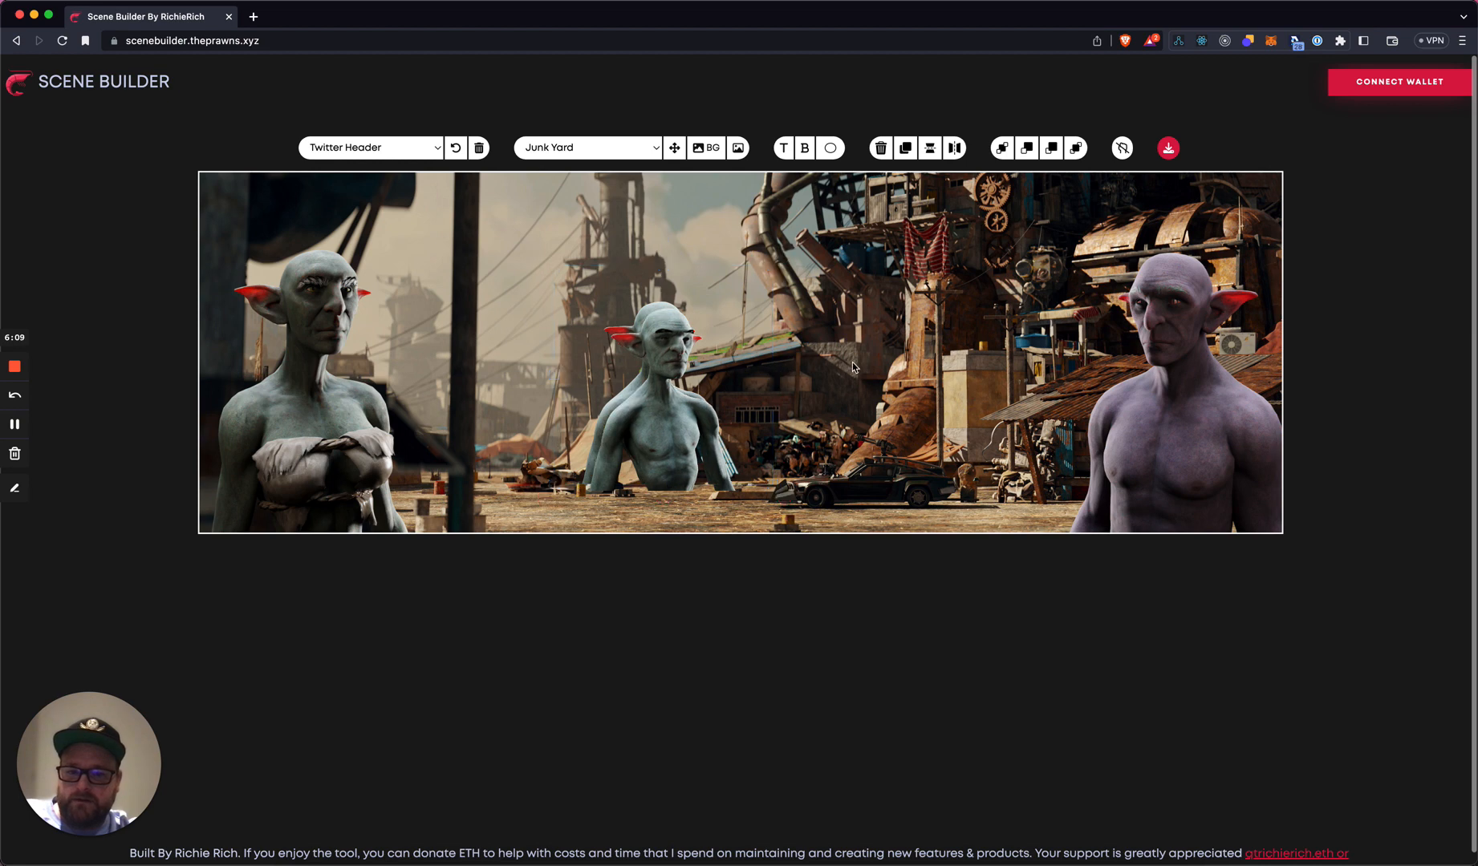
drag(685, 357, 535, 298)
click(687, 343)
drag(687, 343, 902, 336)
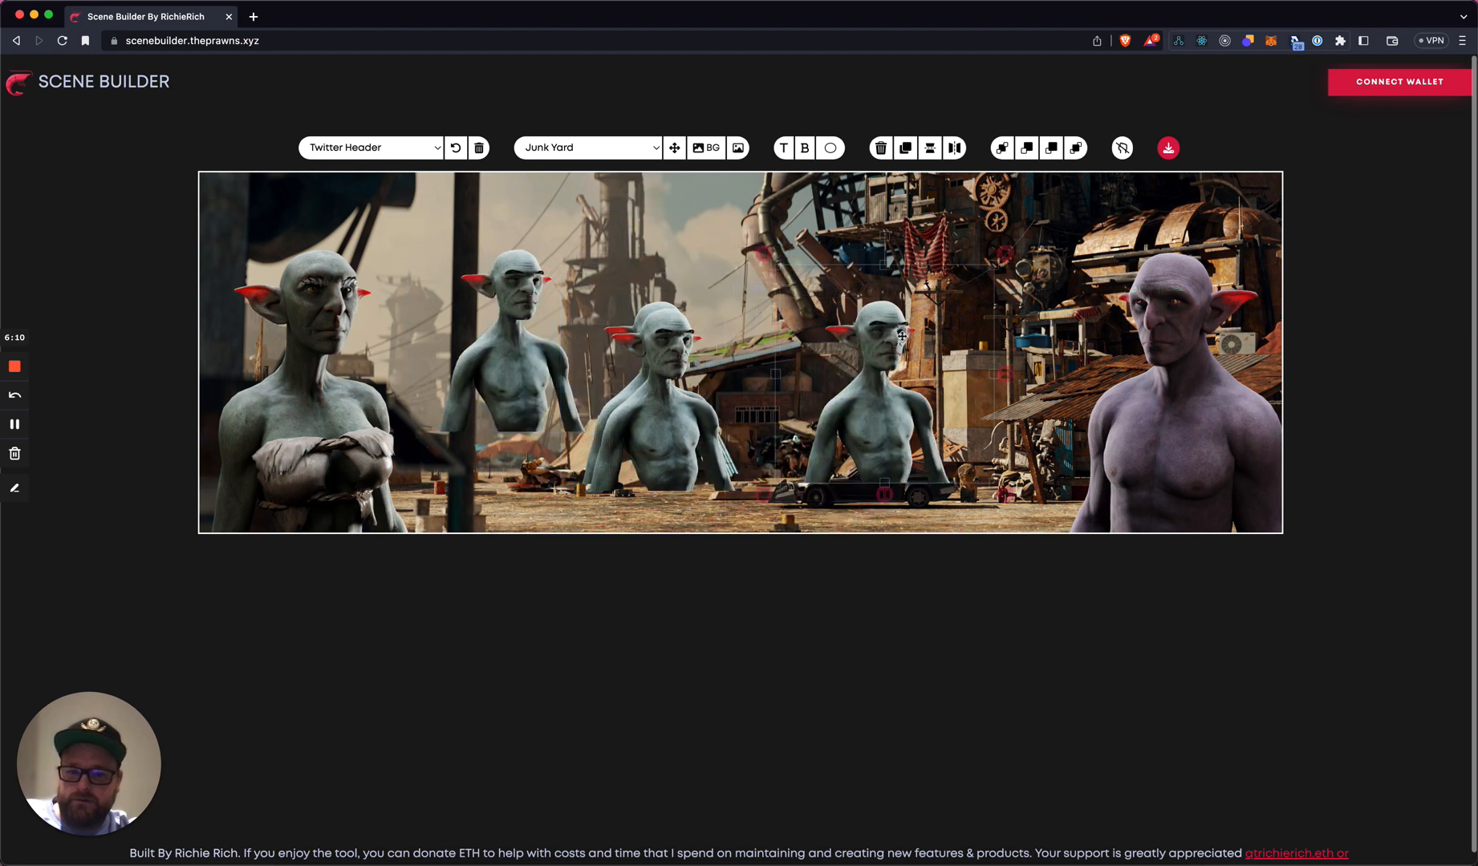
- Rearrange the small grey goblin copies, lowering one to the canvas edge and moving the others closer to the centre
drag(676, 332, 693, 391)
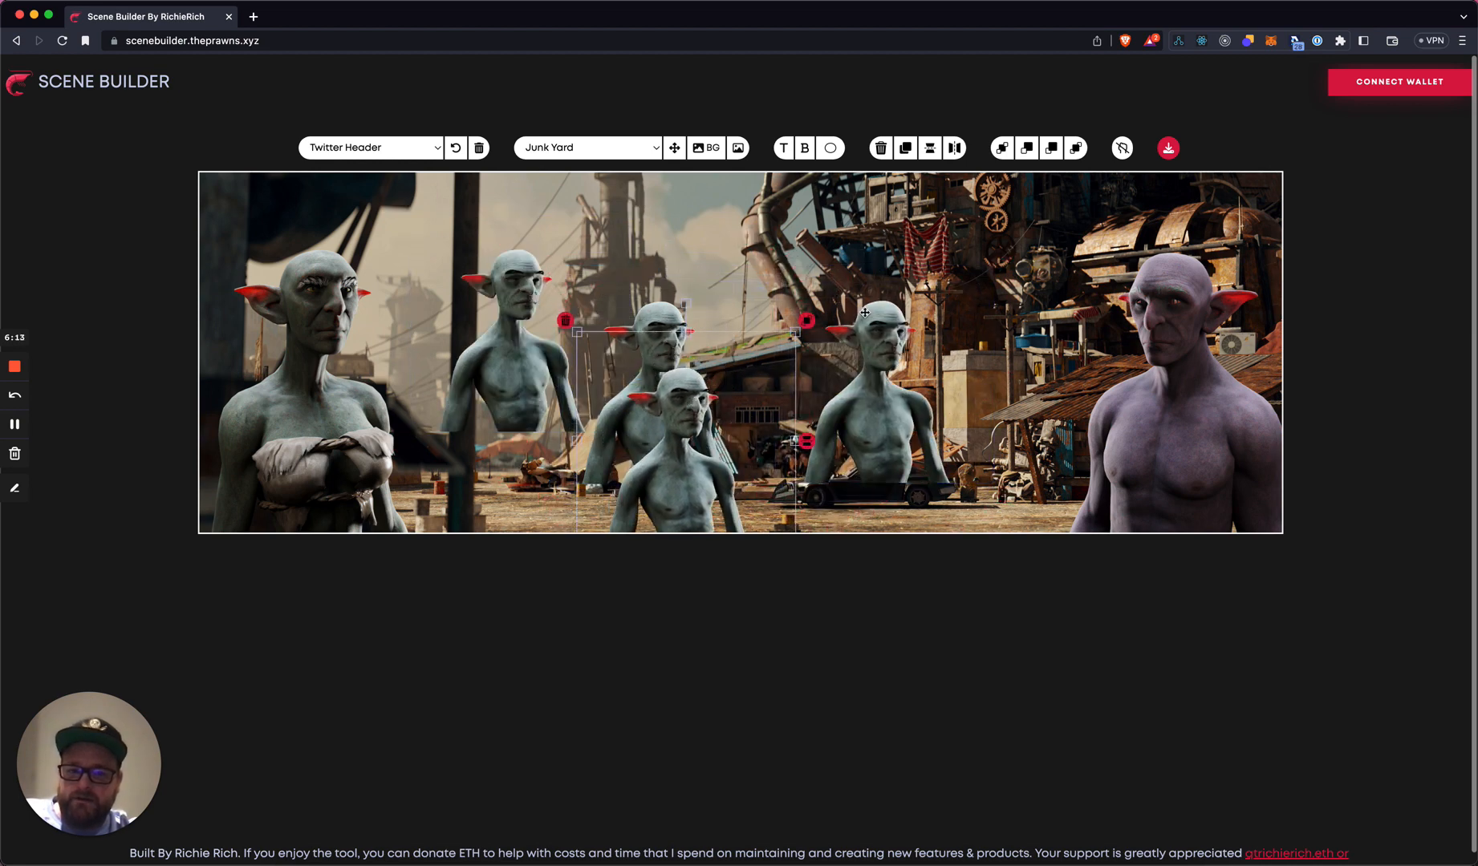
drag(857, 289, 800, 280)
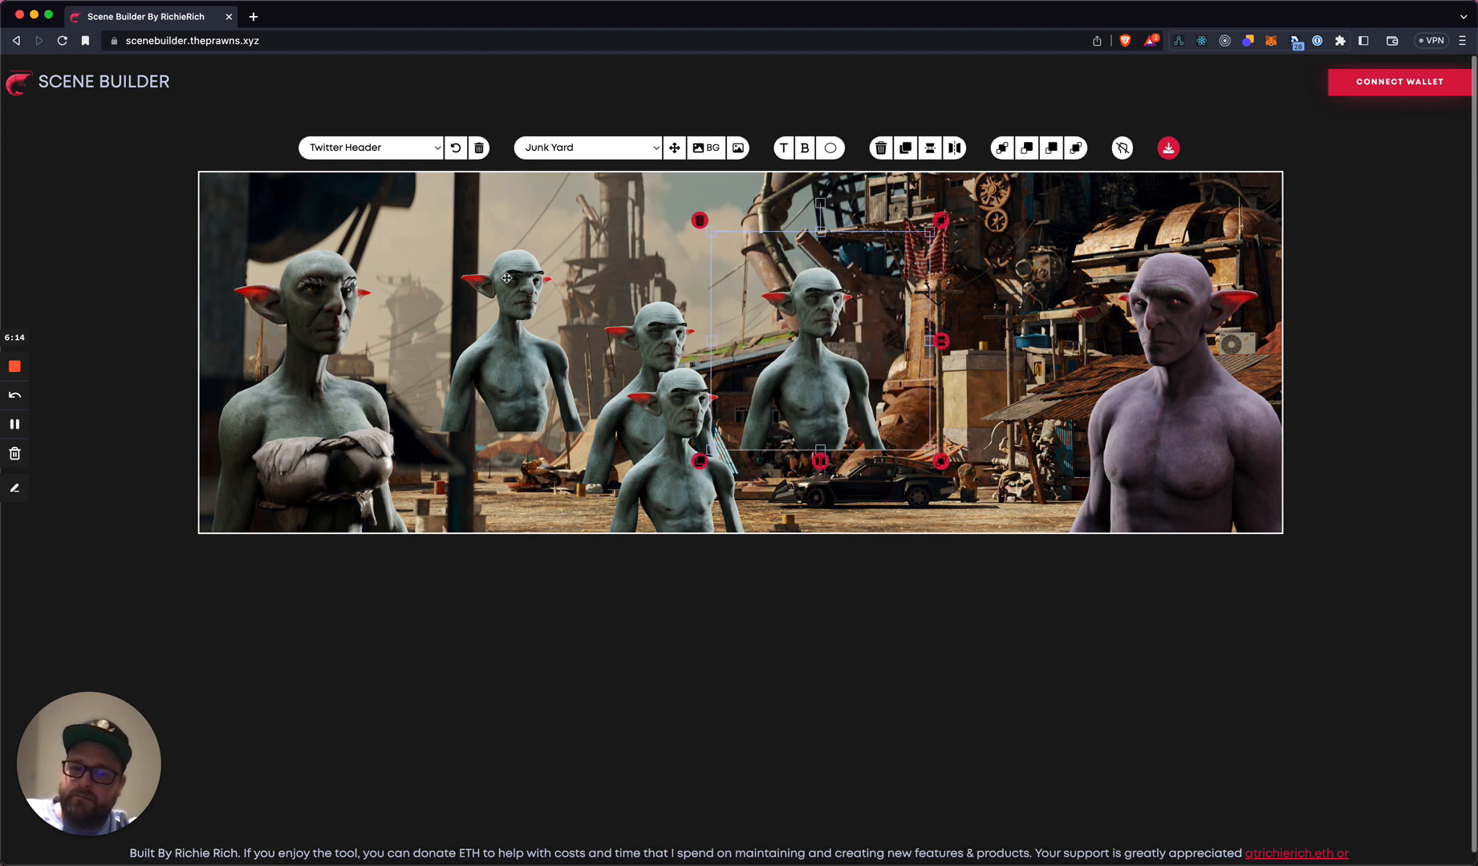
drag(506, 277, 574, 318)
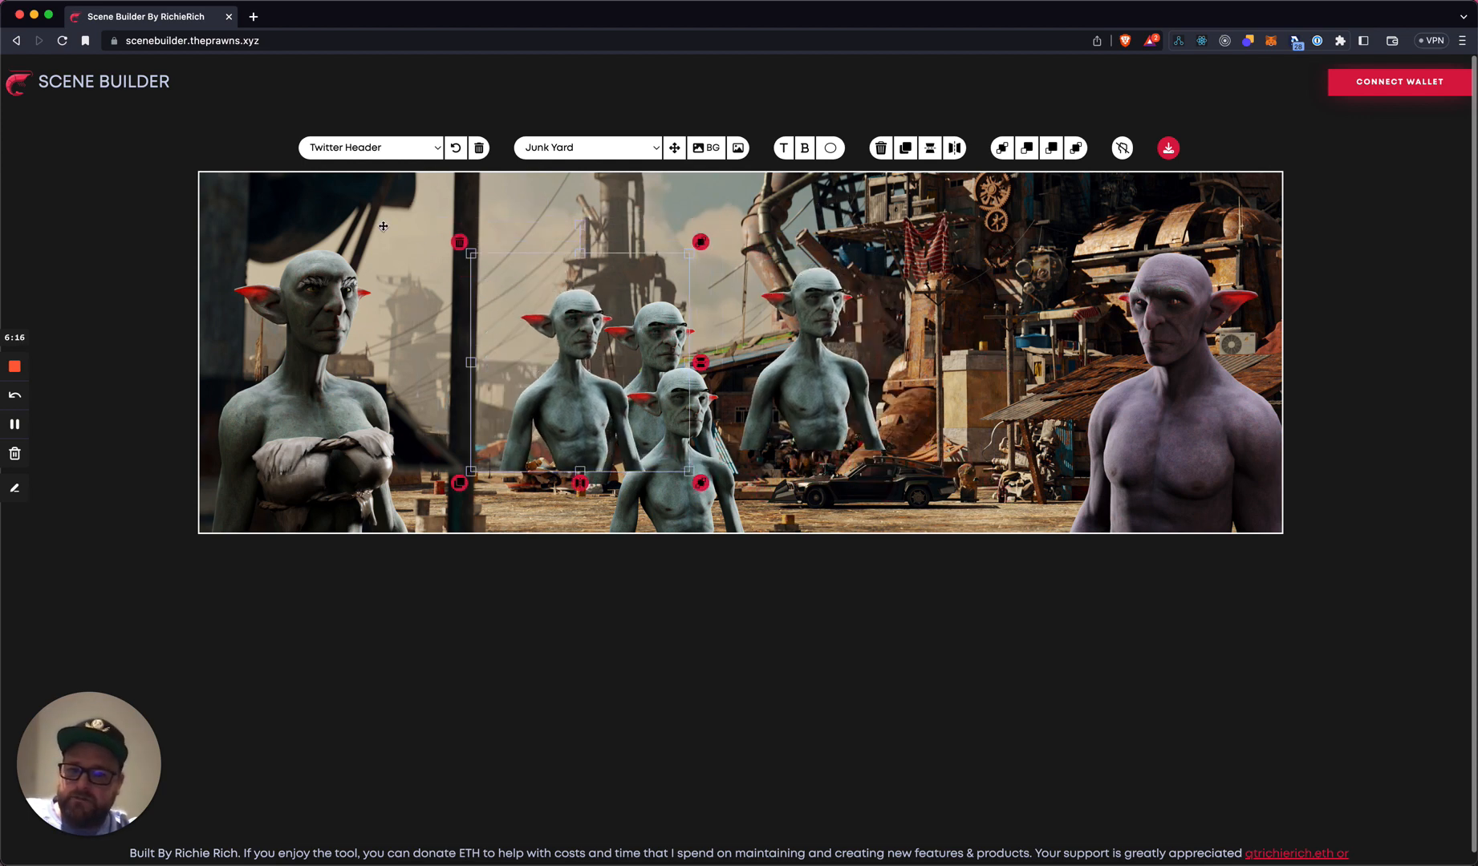
- Delete three of the small shirtless grey goblin copies, keeping only the one above the car
click(461, 243)
click(661, 339)
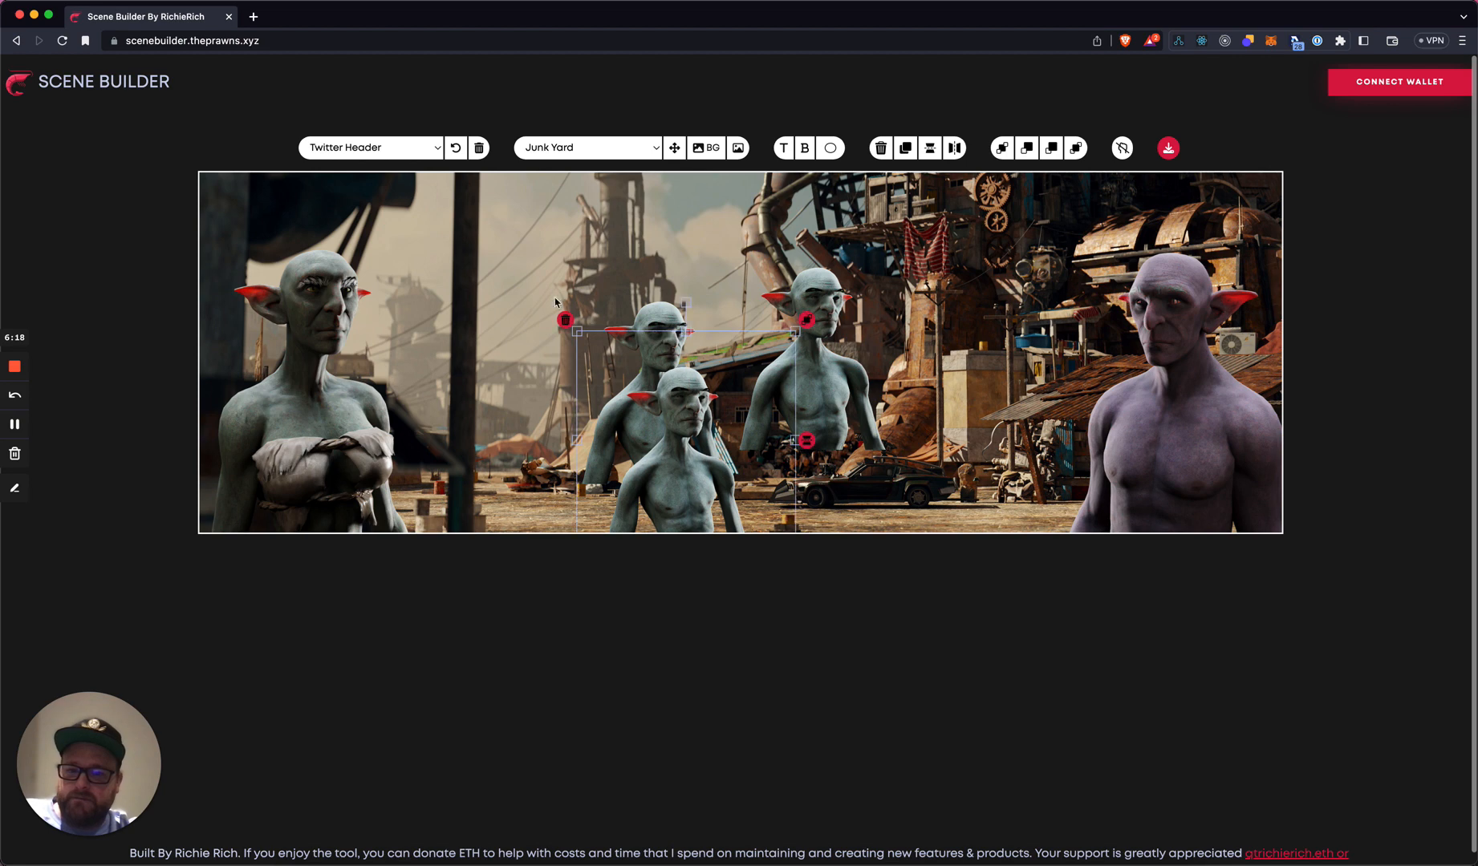
click(565, 321)
click(665, 374)
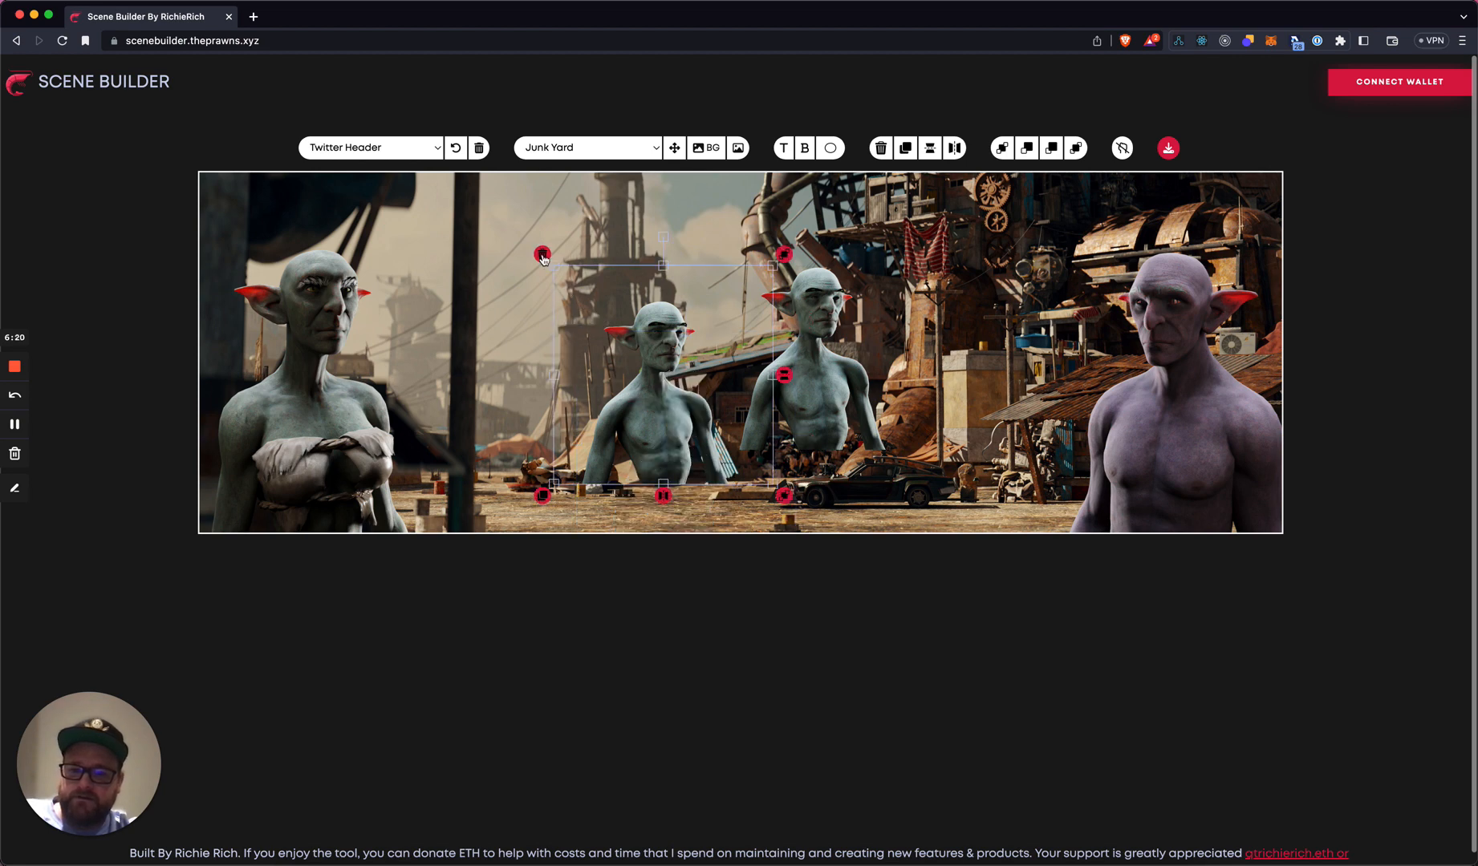
click(543, 257)
- Enlarge the remaining shirtless grey goblin and place it beside the clothed goblin, overlapping its shoulder
click(811, 295)
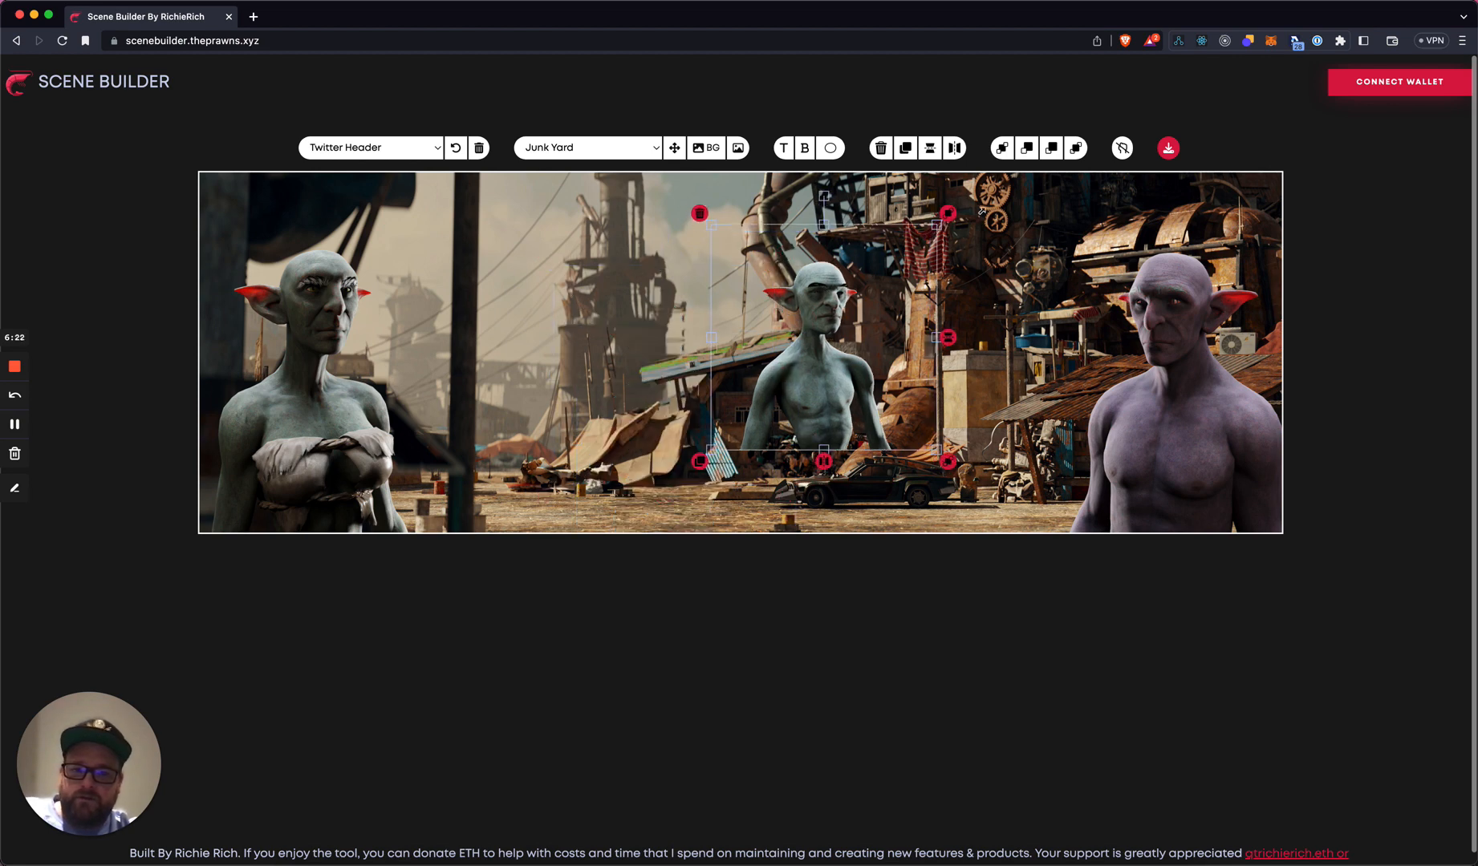
drag(838, 403, 464, 423)
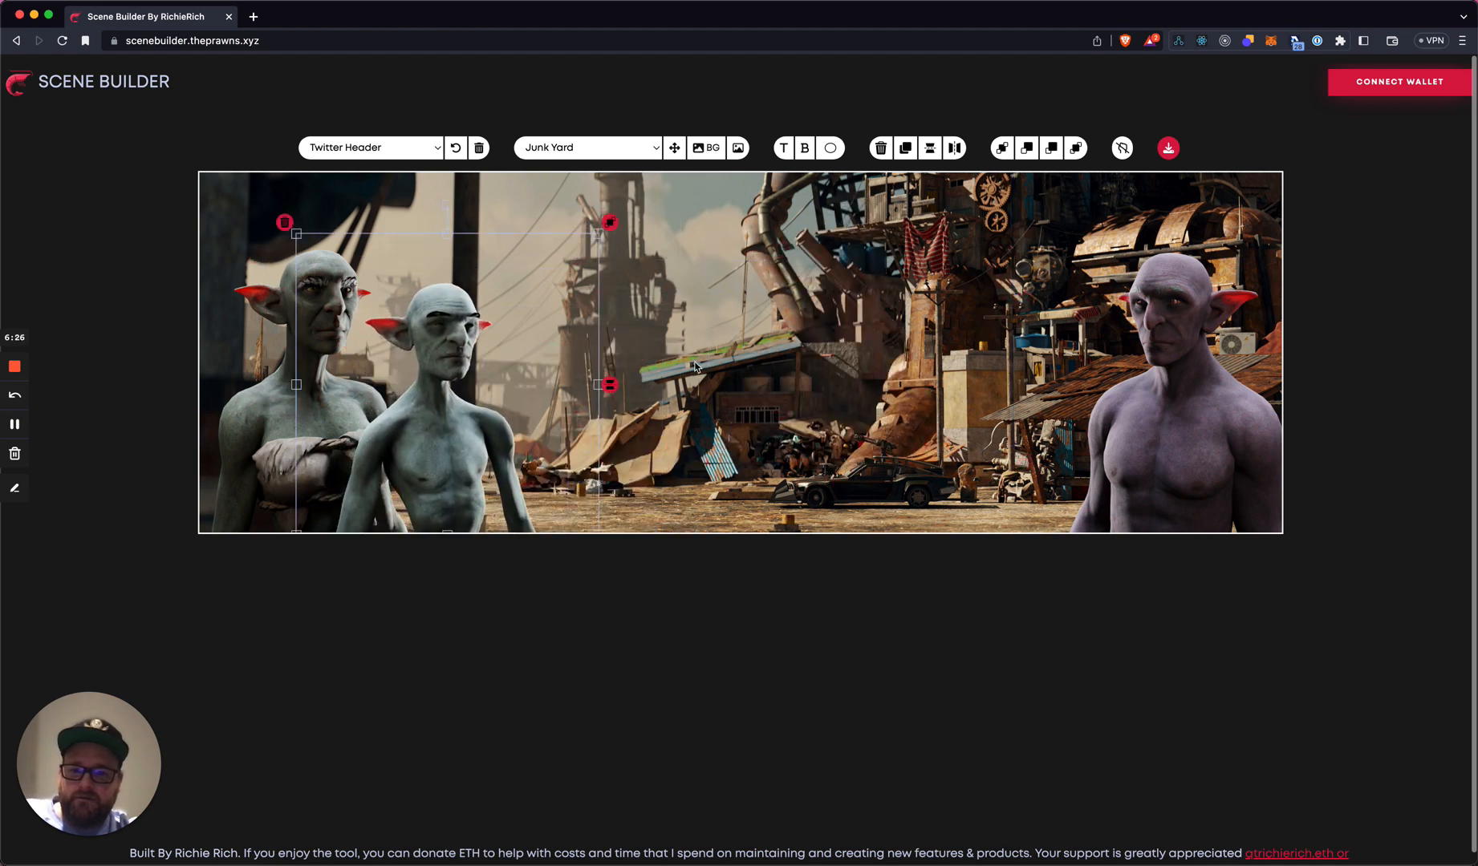
click(695, 366)
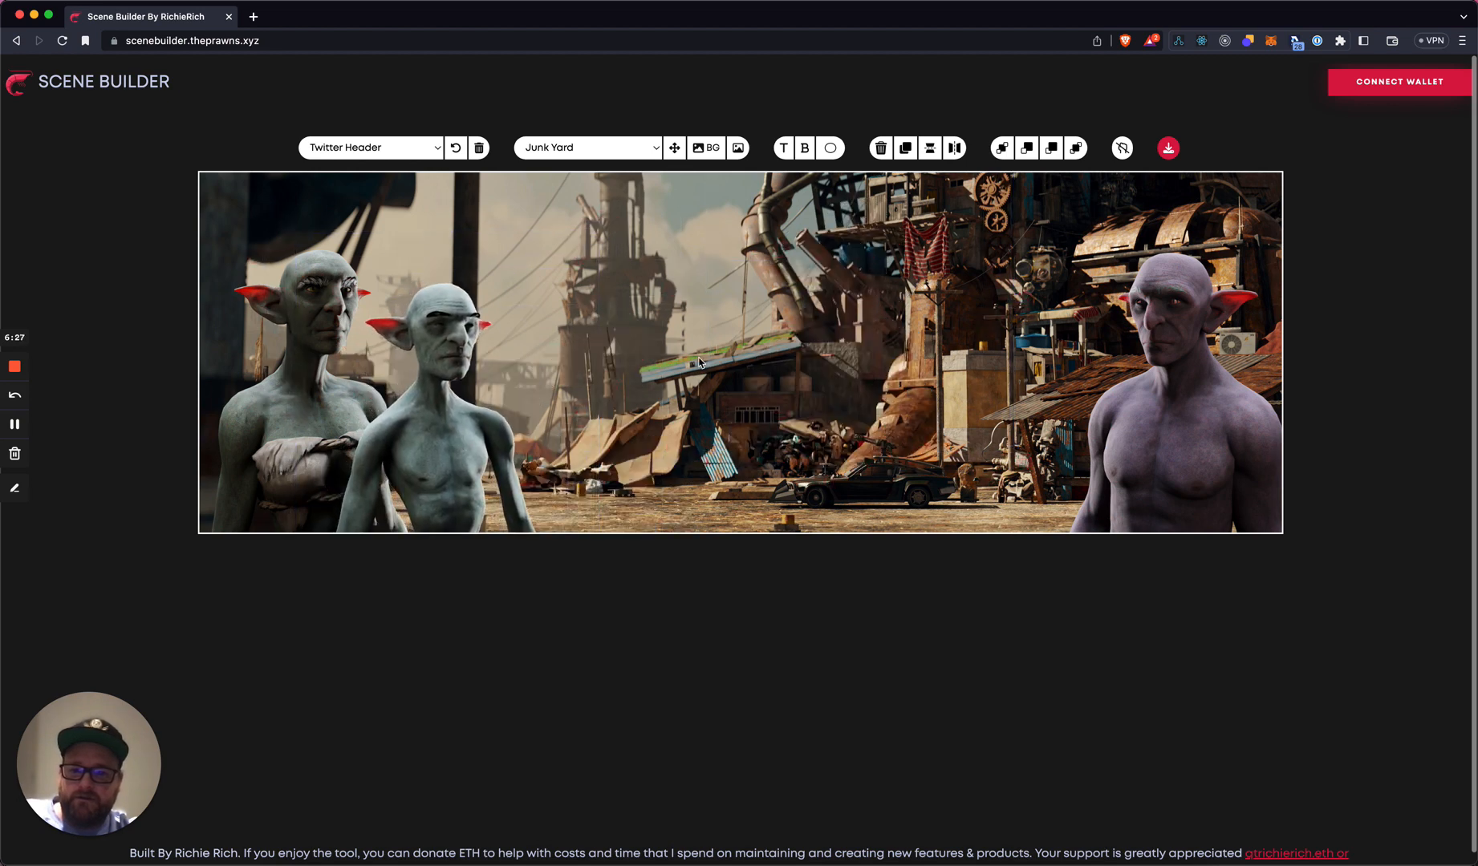
click(1173, 155)
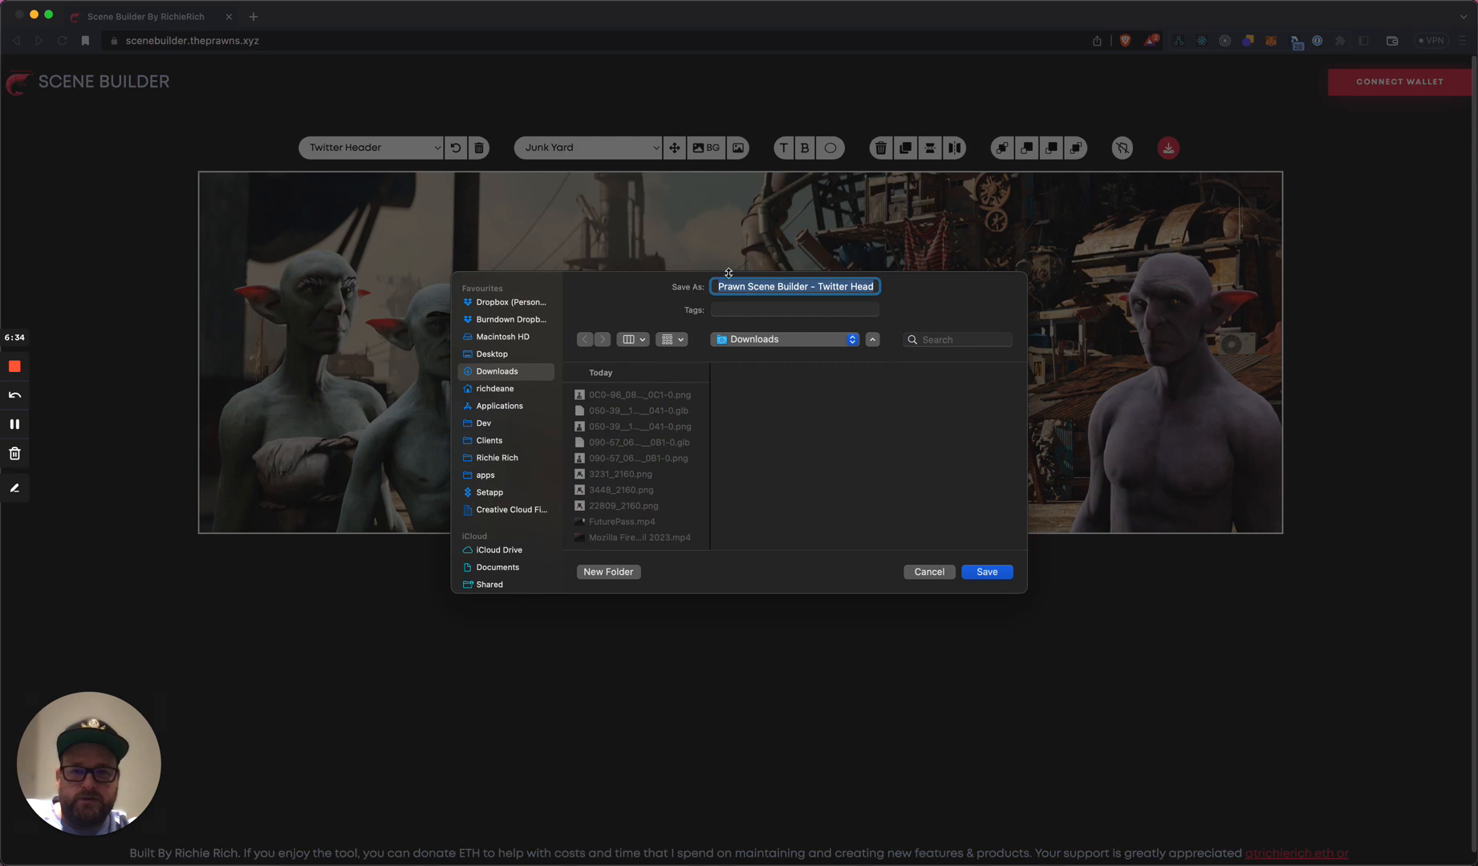
drag(725, 283, 921, 276)
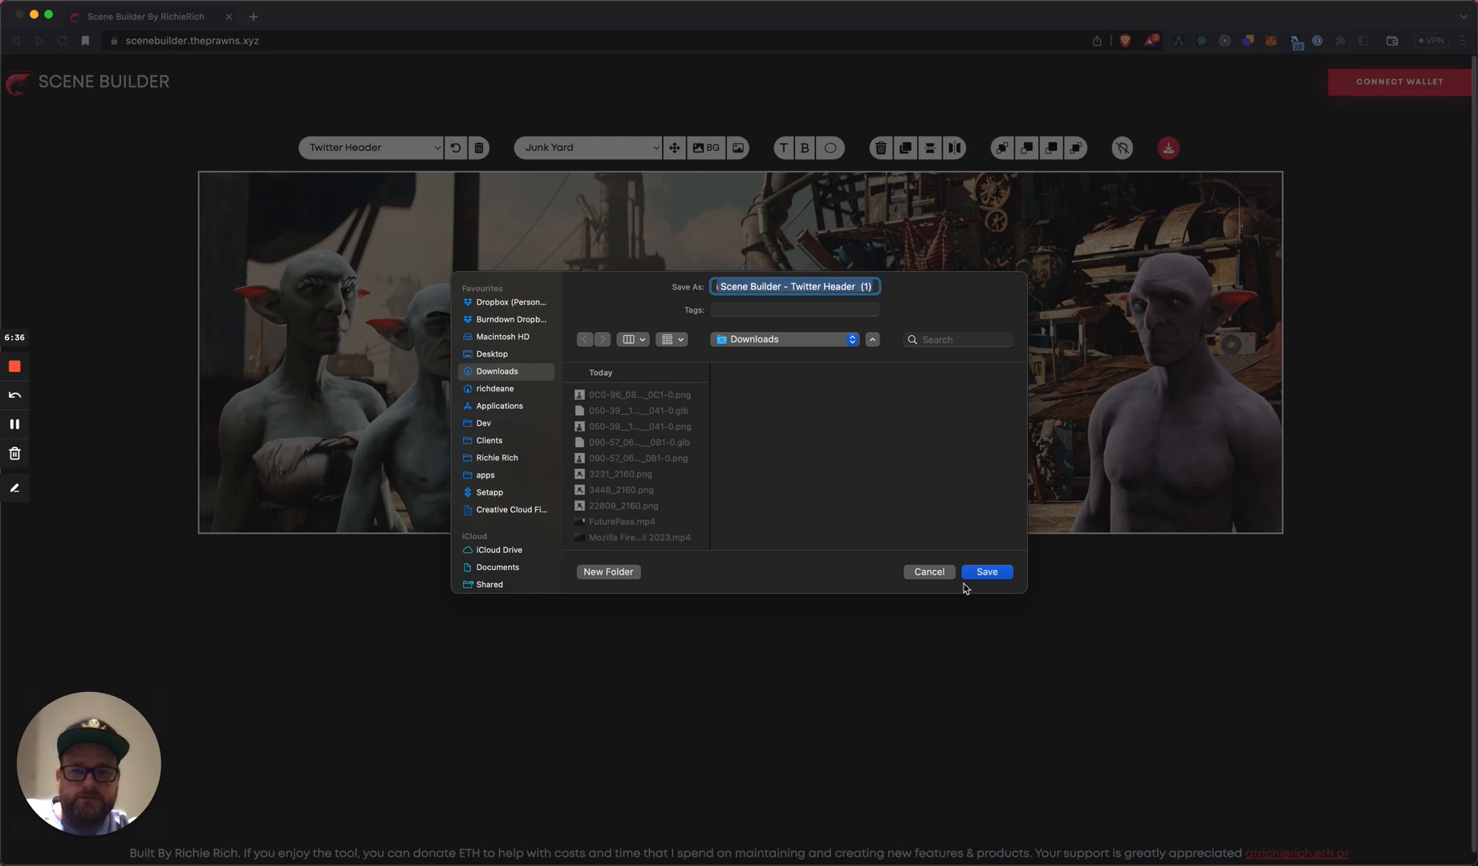
click(922, 571)
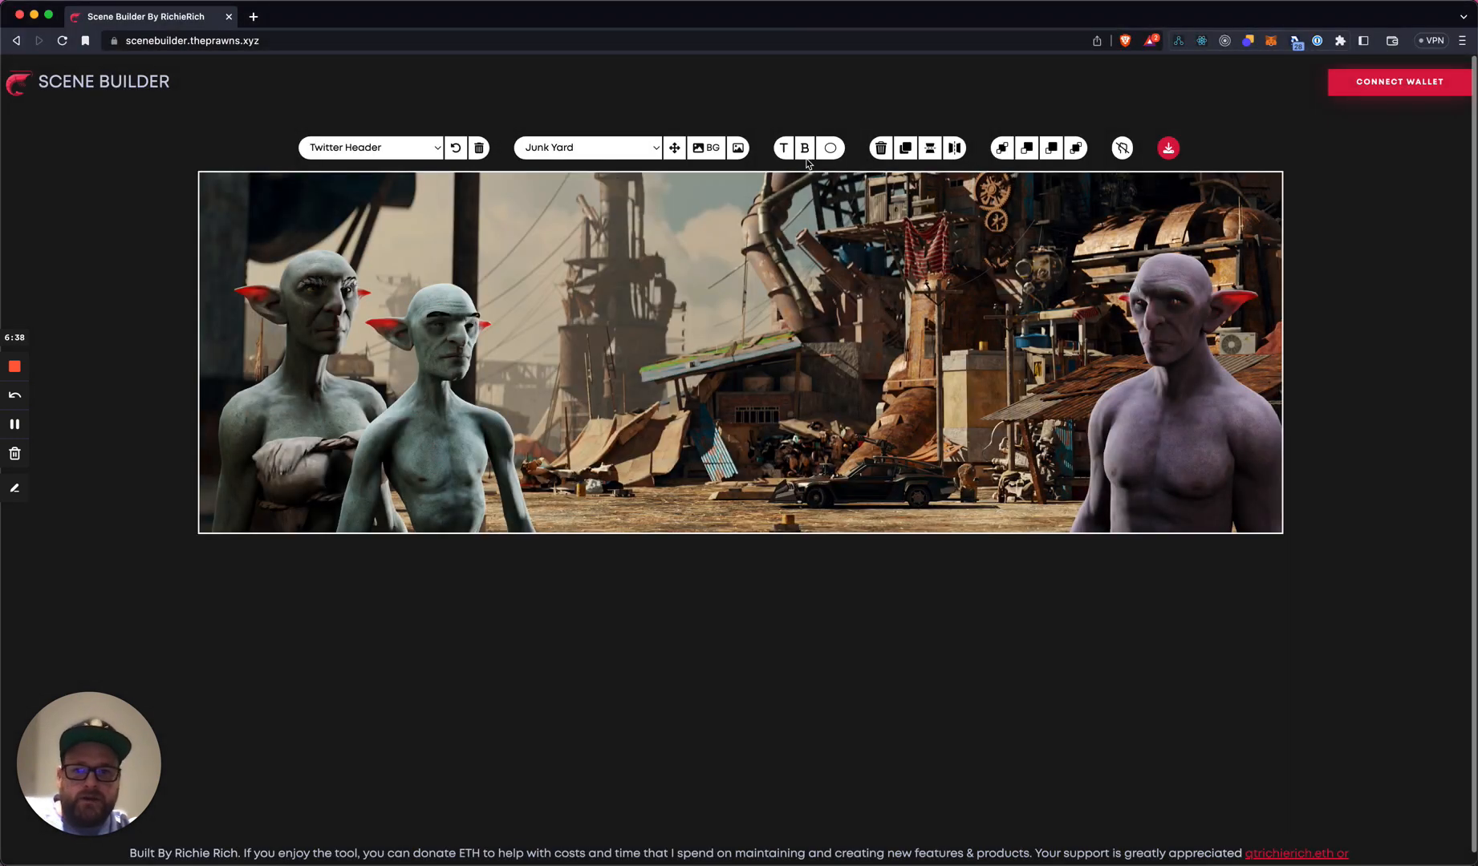
- Connect the MetaMask wallet and open its list of NFT assets
click(1393, 81)
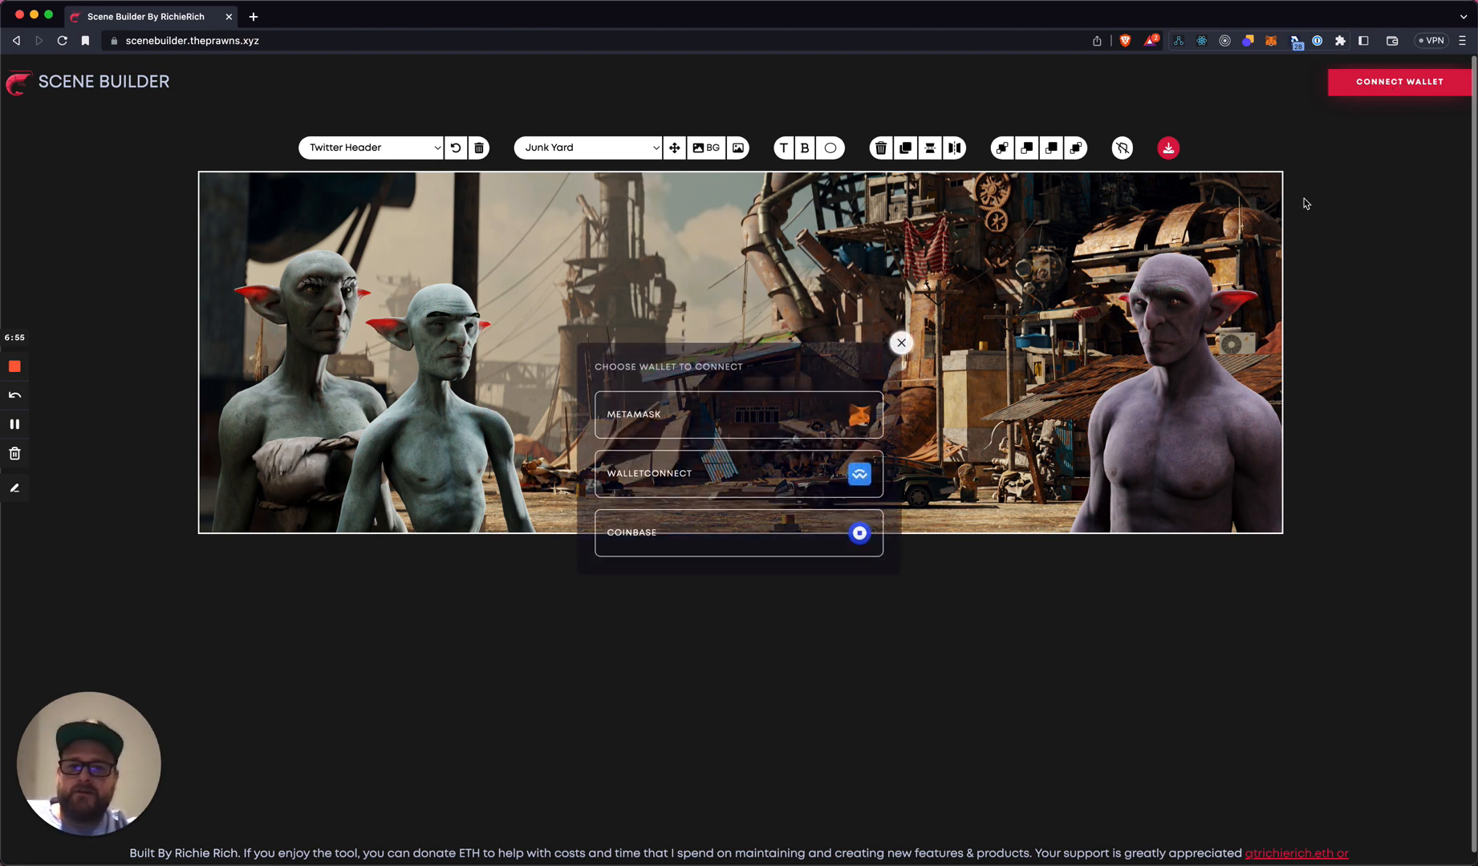
click(734, 431)
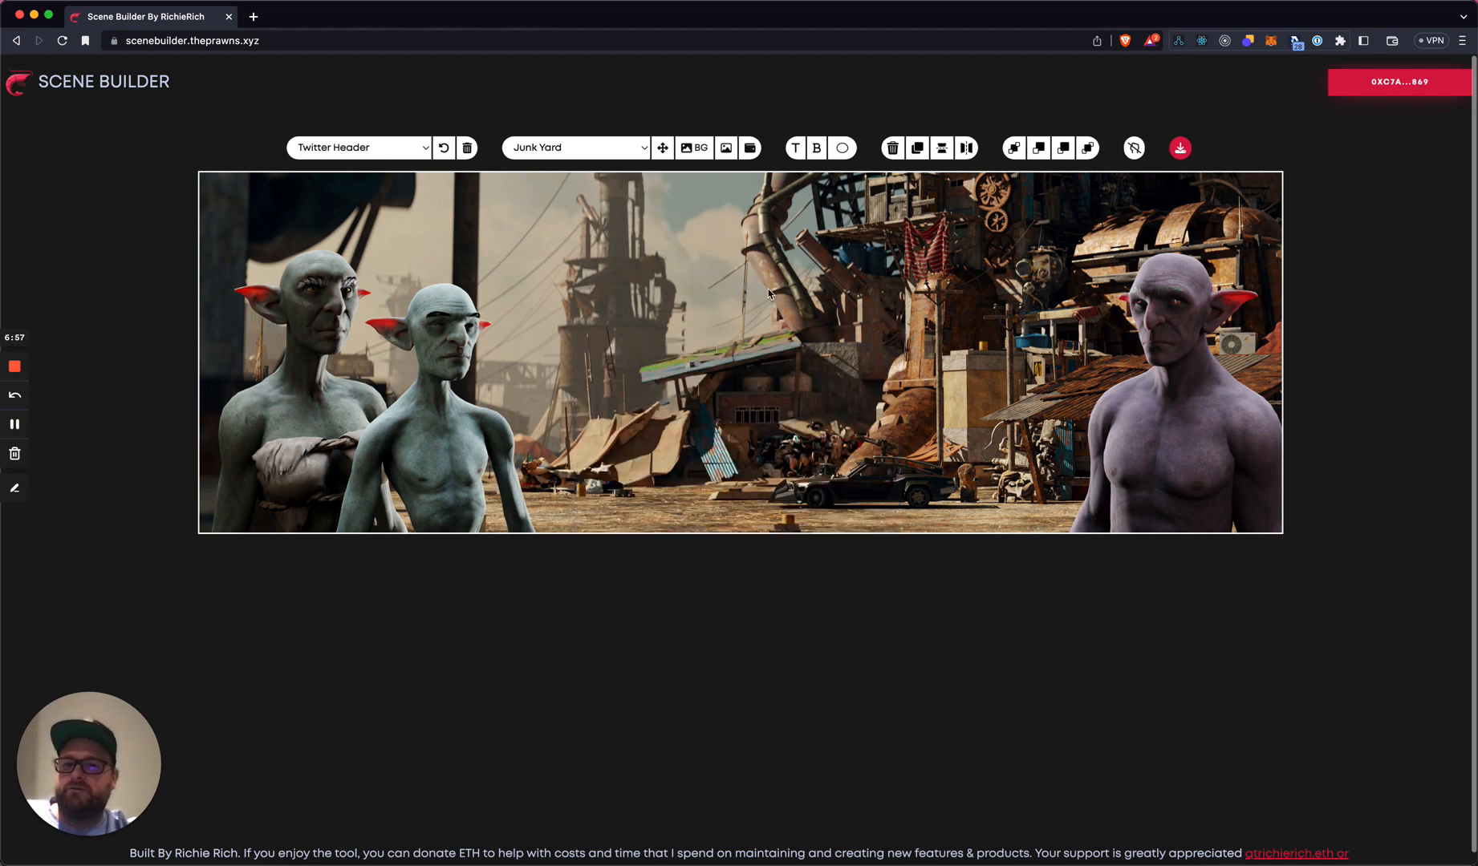
click(750, 149)
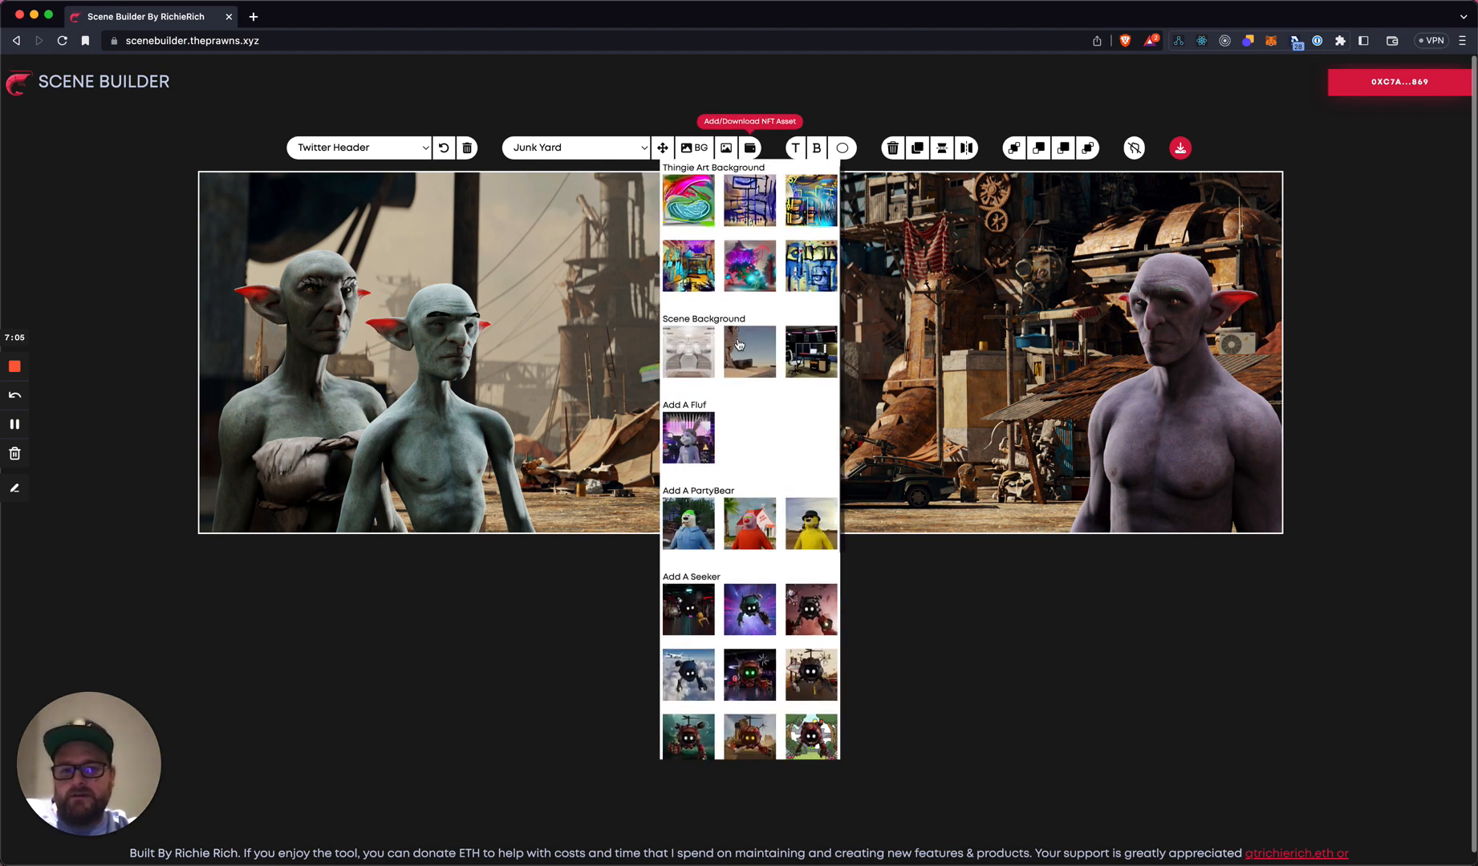
- Look through the wallet's NFT assets, from the Thingie Art and Scene backgrounds down to the Thingies
scroll(730, 305, down, 5)
scroll(739, 345, up, 3)
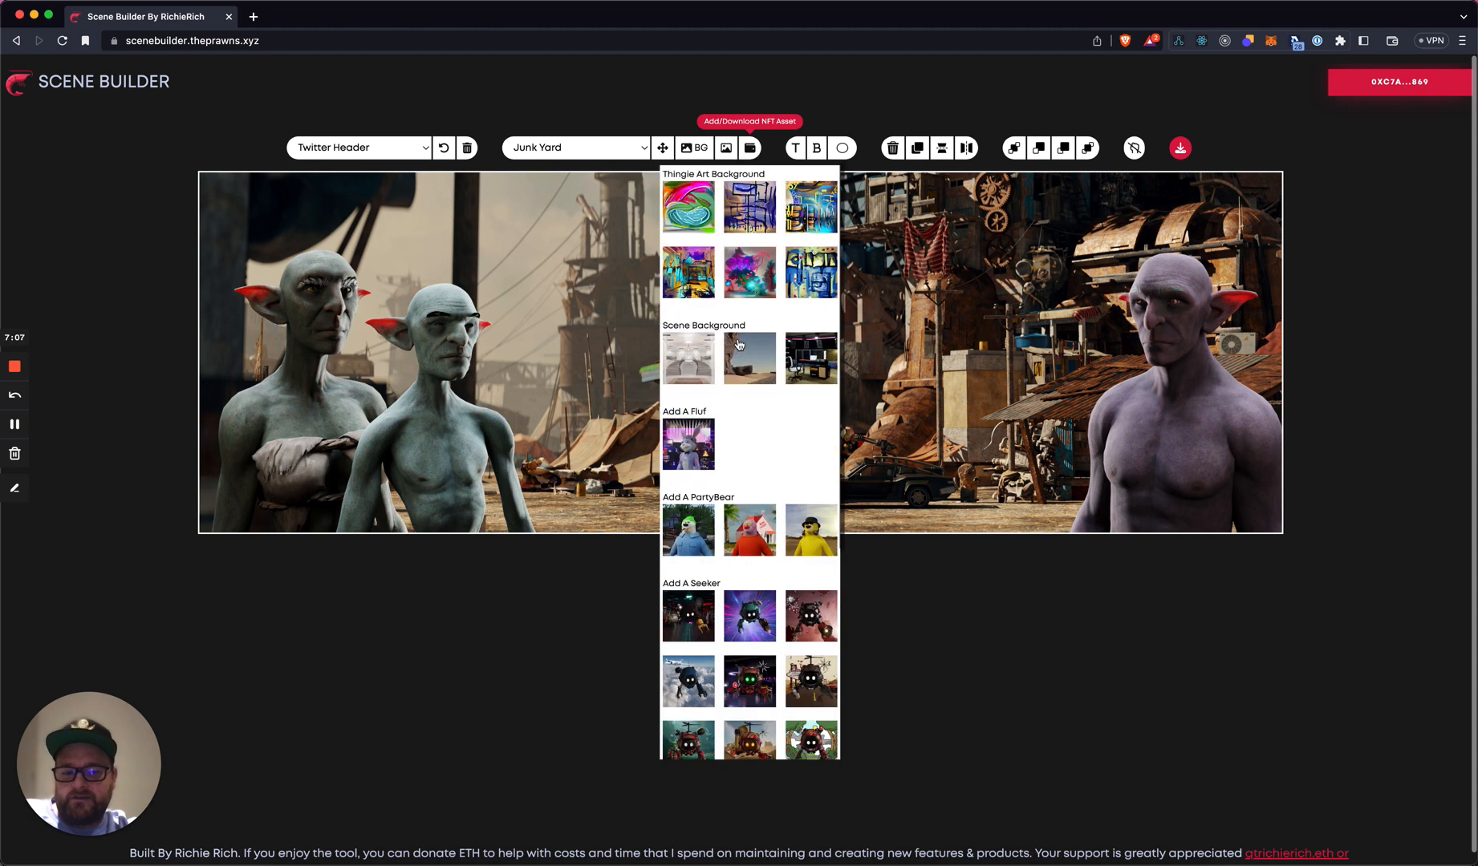
scroll(740, 353, down, 3)
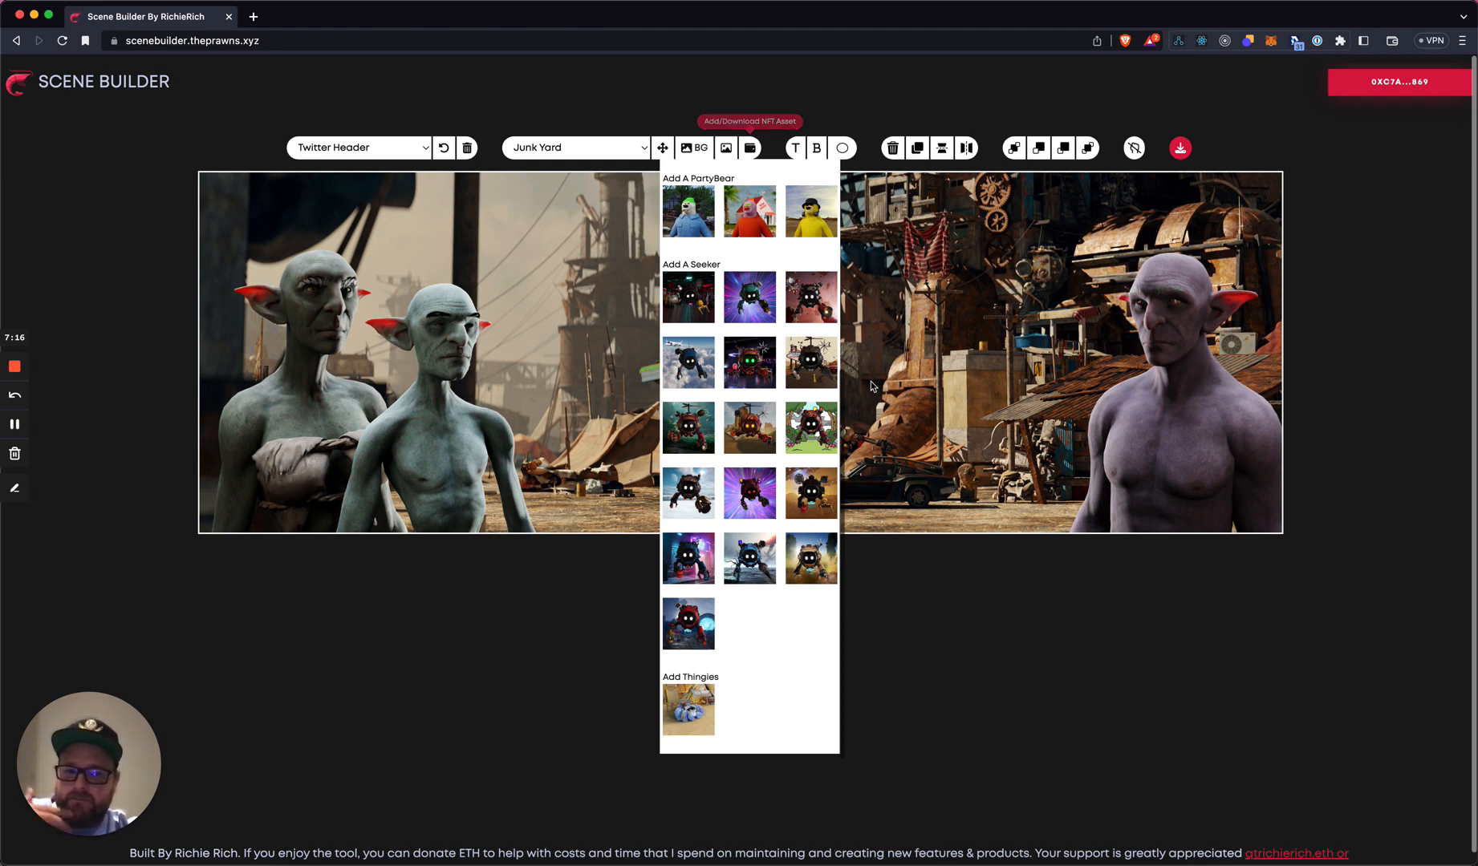
scroll(875, 377, up, 2)
scroll(763, 451, up, 5)
scroll(590, 677, down, 2)
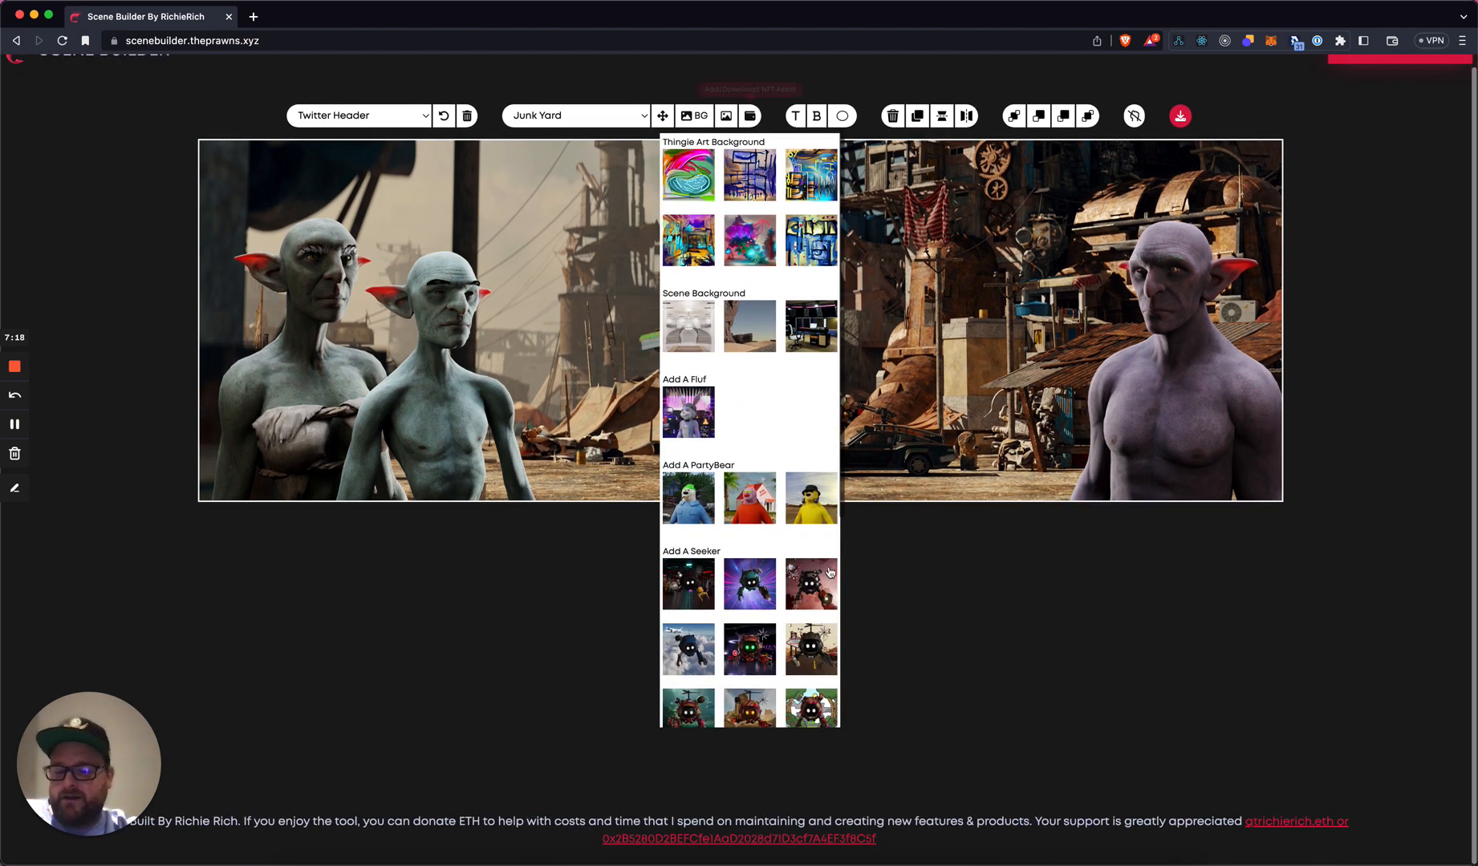
scroll(767, 588, down, 5)
scroll(764, 594, down, 1)
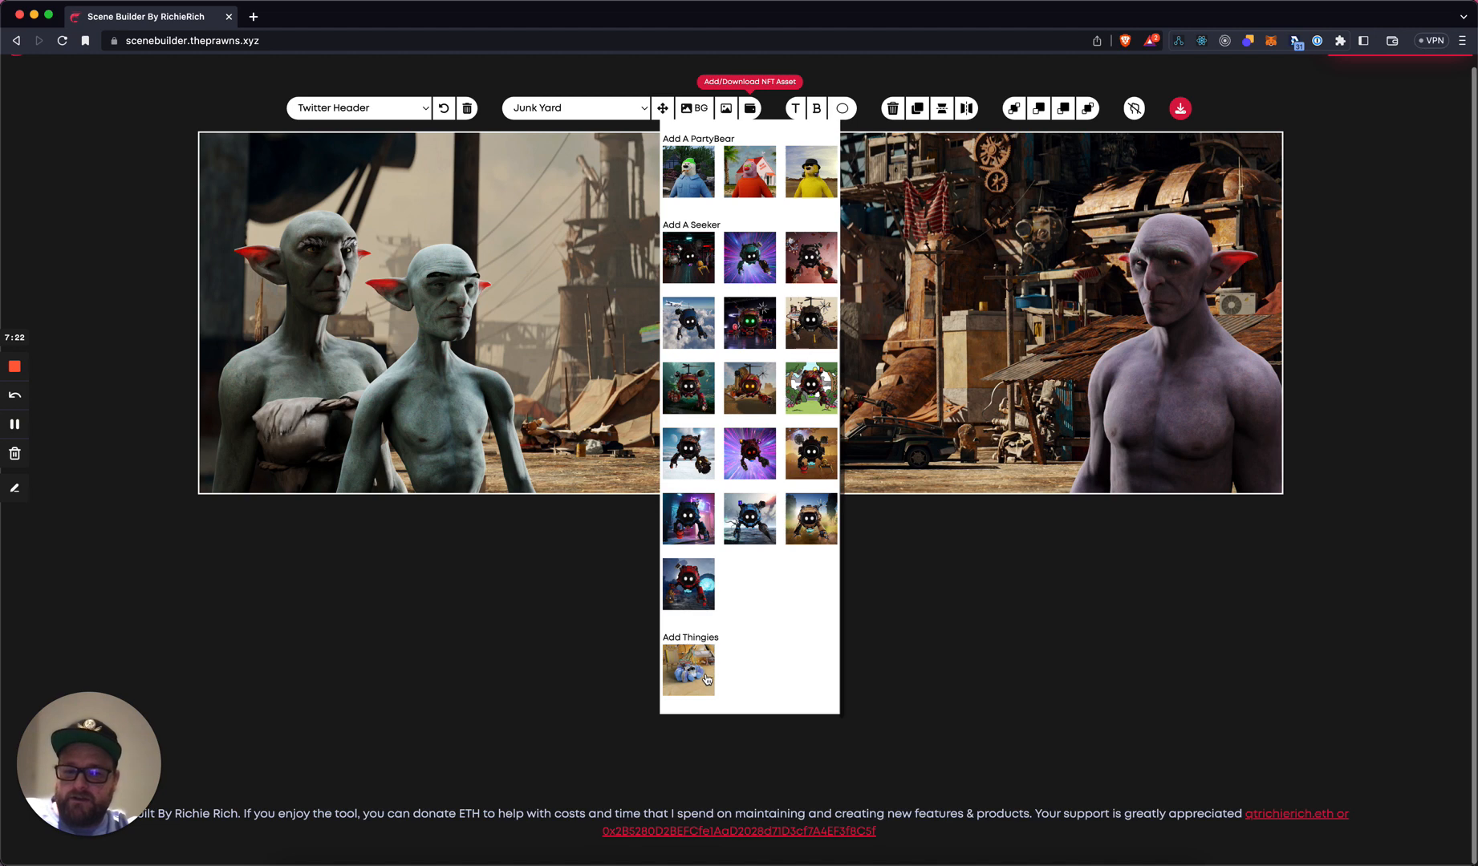
- Add the blue Thingie from the wallet assets, size it to about a quarter of the canvas height and place it over the clothed goblin's torso
click(707, 680)
scroll(805, 368, up, 3)
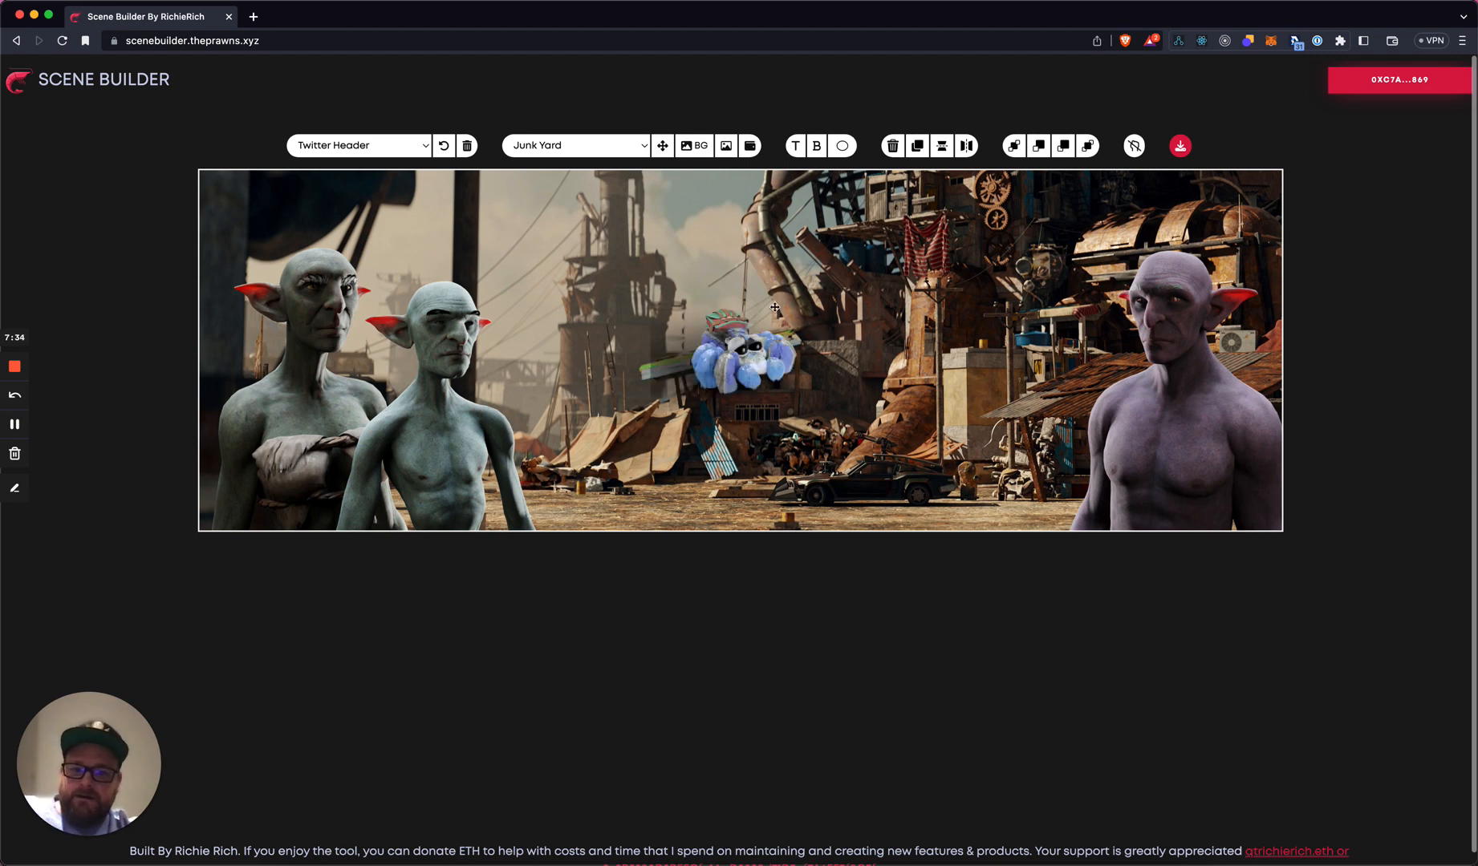
click(768, 352)
drag(831, 441, 897, 511)
drag(706, 361, 303, 428)
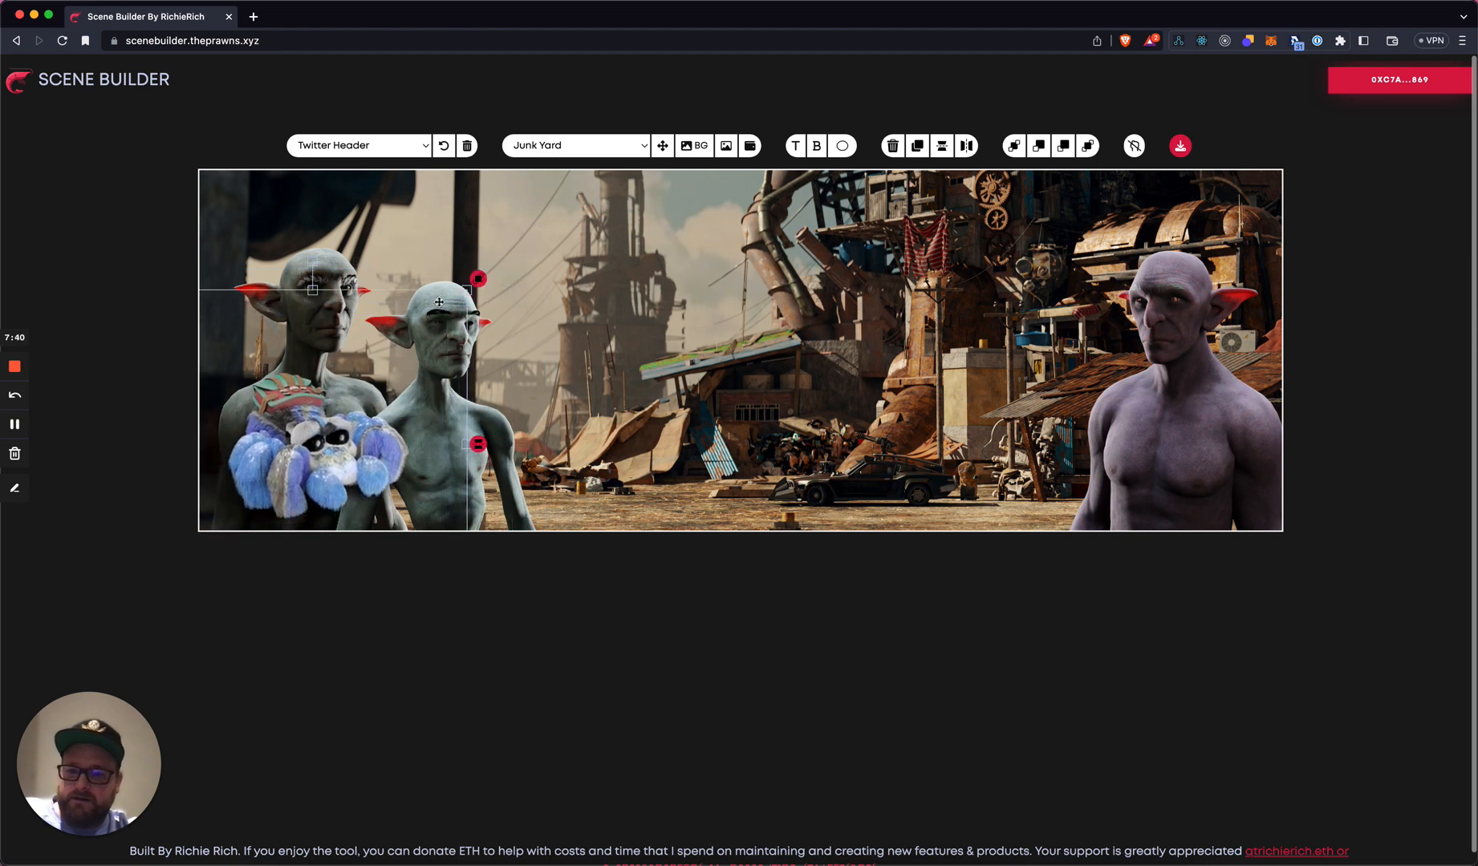
drag(467, 291, 415, 343)
drag(302, 445, 271, 478)
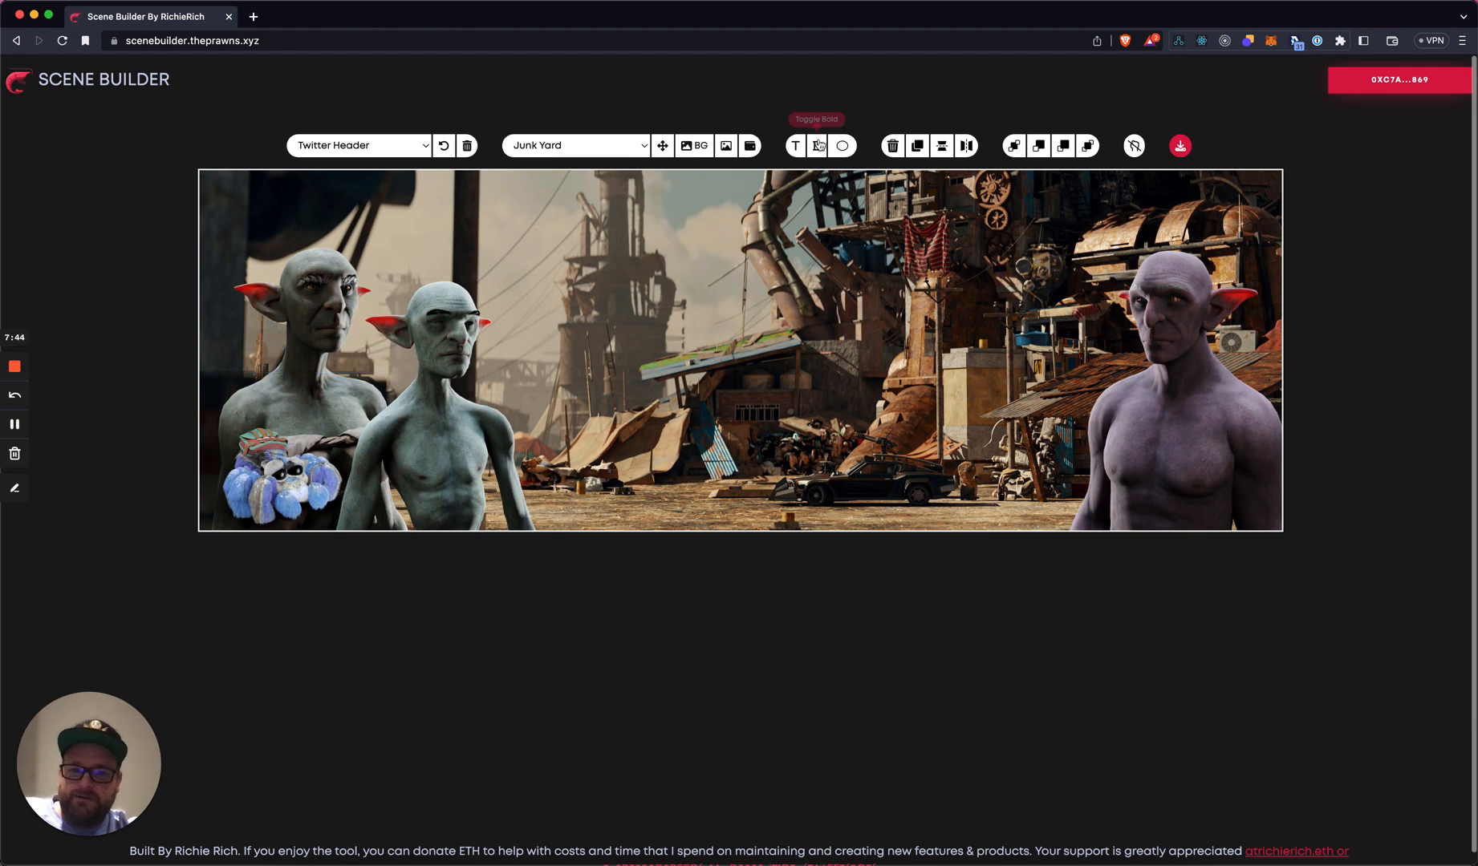
- Add the rabbit Fluf from the wallet assets, enlarge it and stand it next to the purple goblin on the canvas's lower edge
click(750, 145)
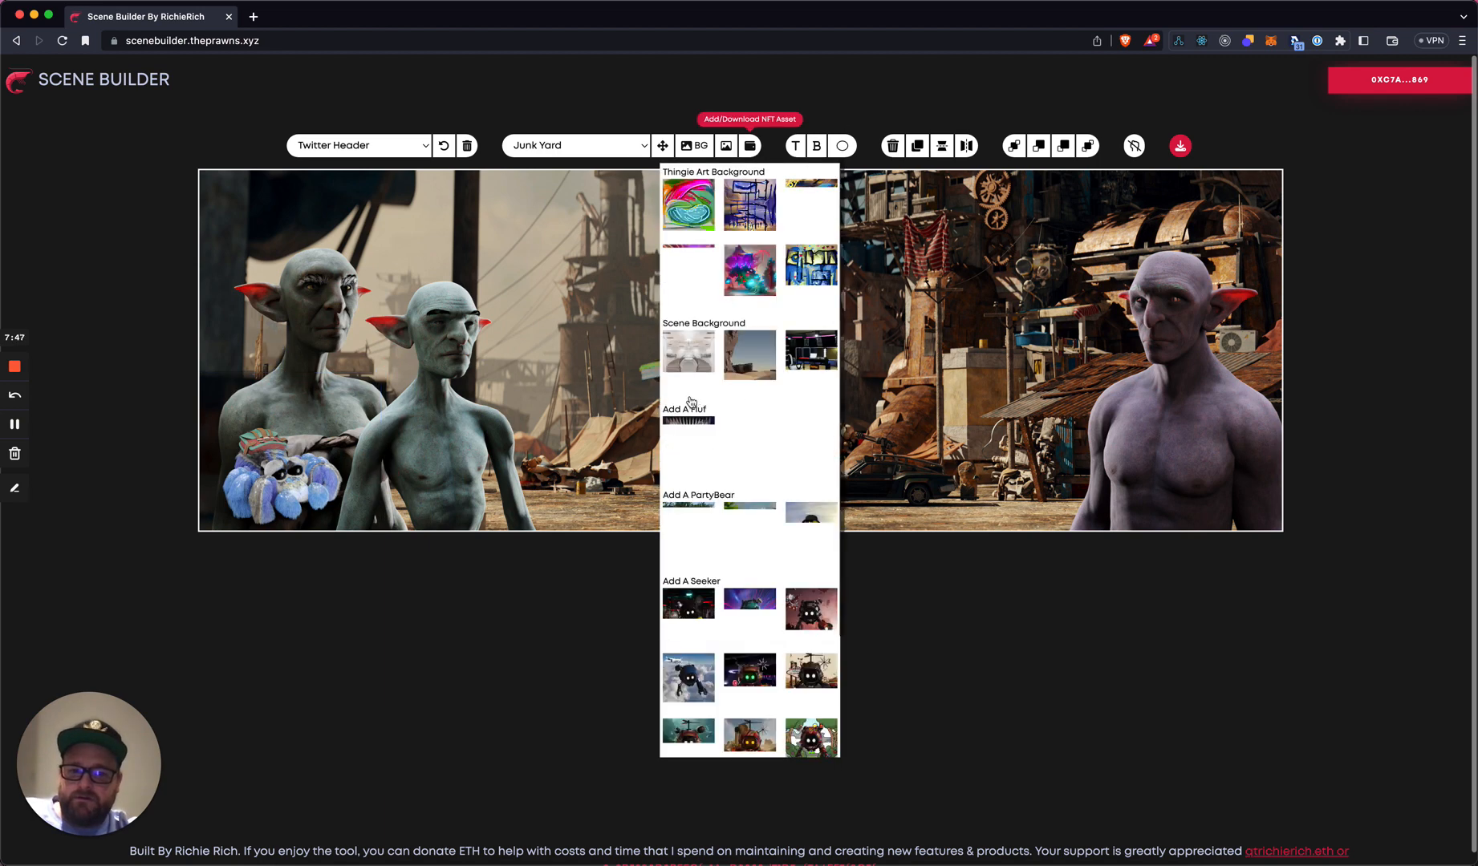
click(688, 442)
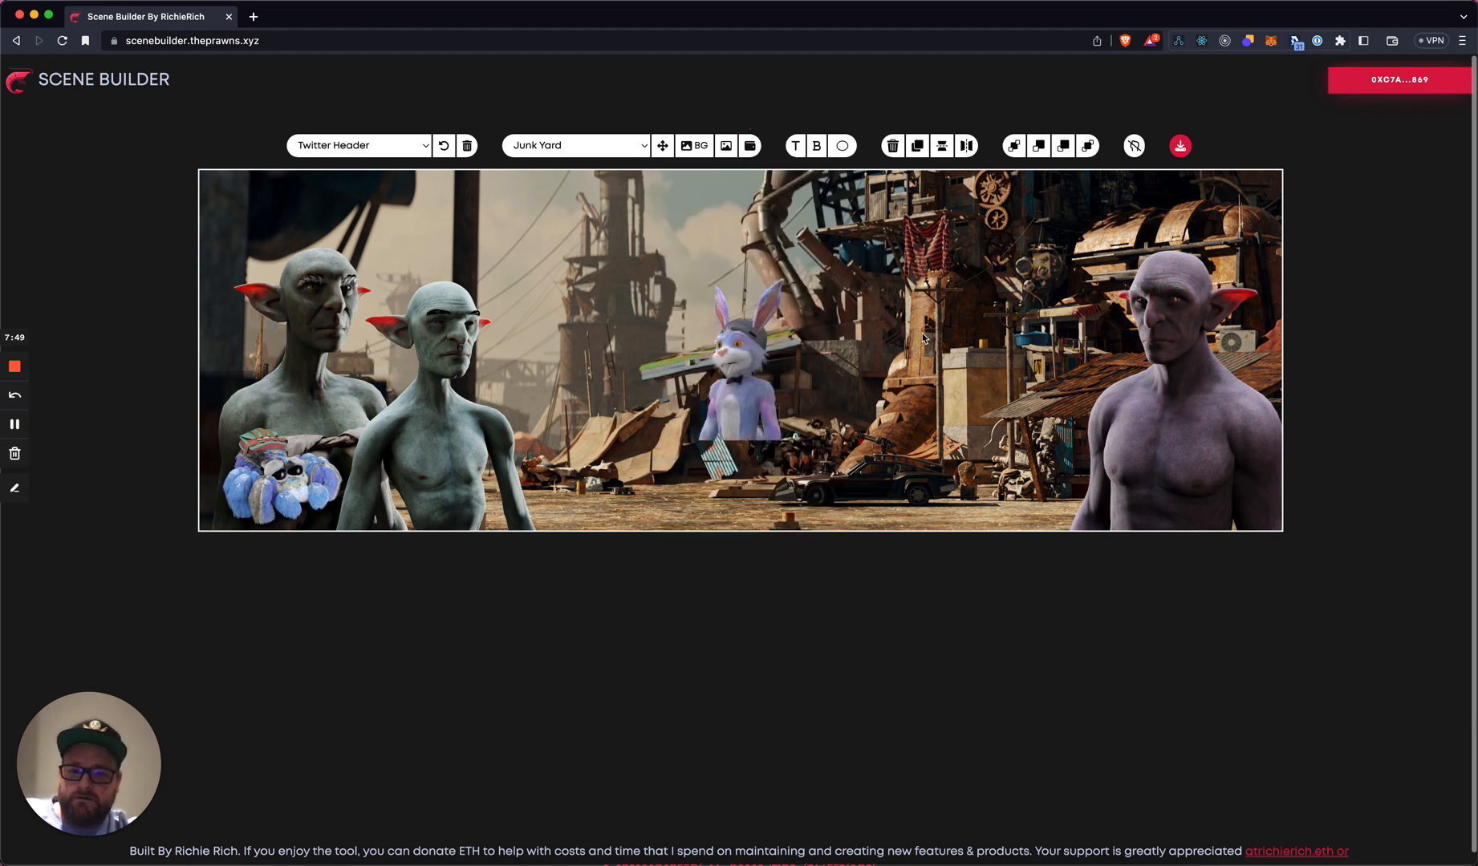
drag(745, 394, 1058, 488)
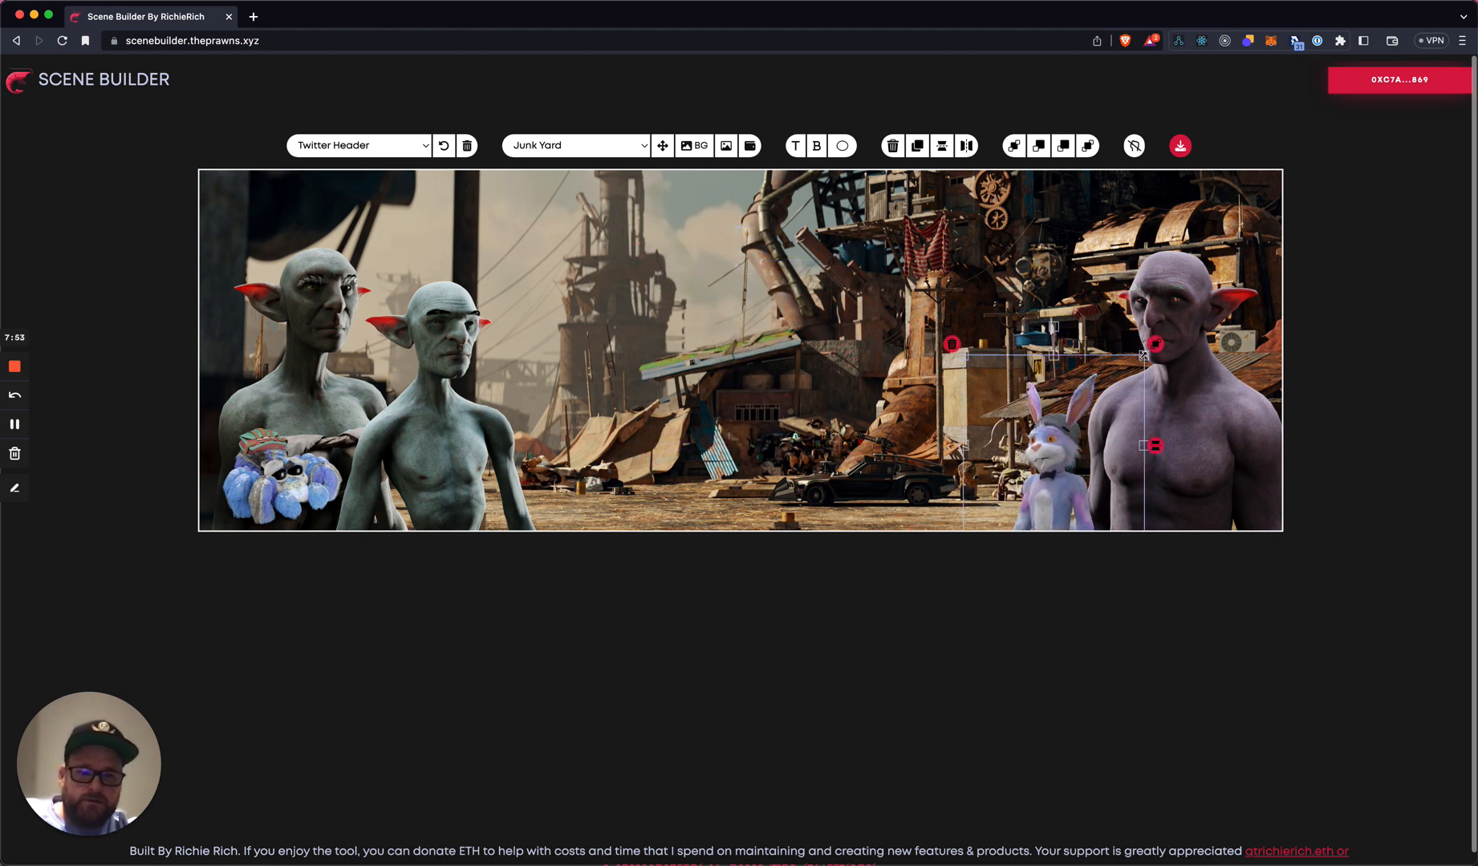
drag(1144, 354, 1182, 317)
drag(1054, 413, 1063, 375)
click(713, 327)
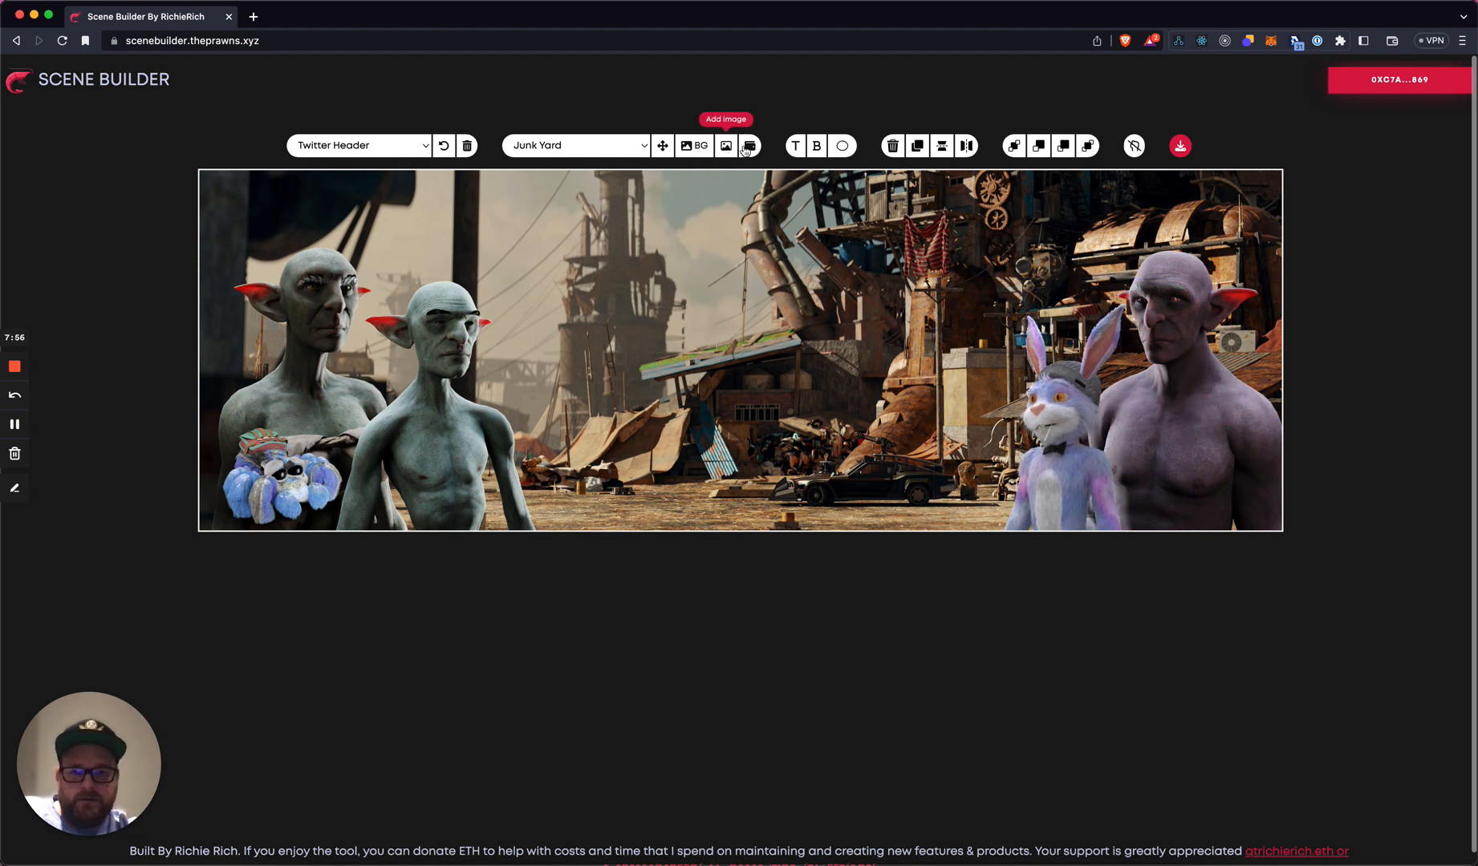
- Pick a Seeker from the wallet assets and download its image to Downloads as 3231_2160 (1)
click(750, 145)
scroll(751, 485, down, 3)
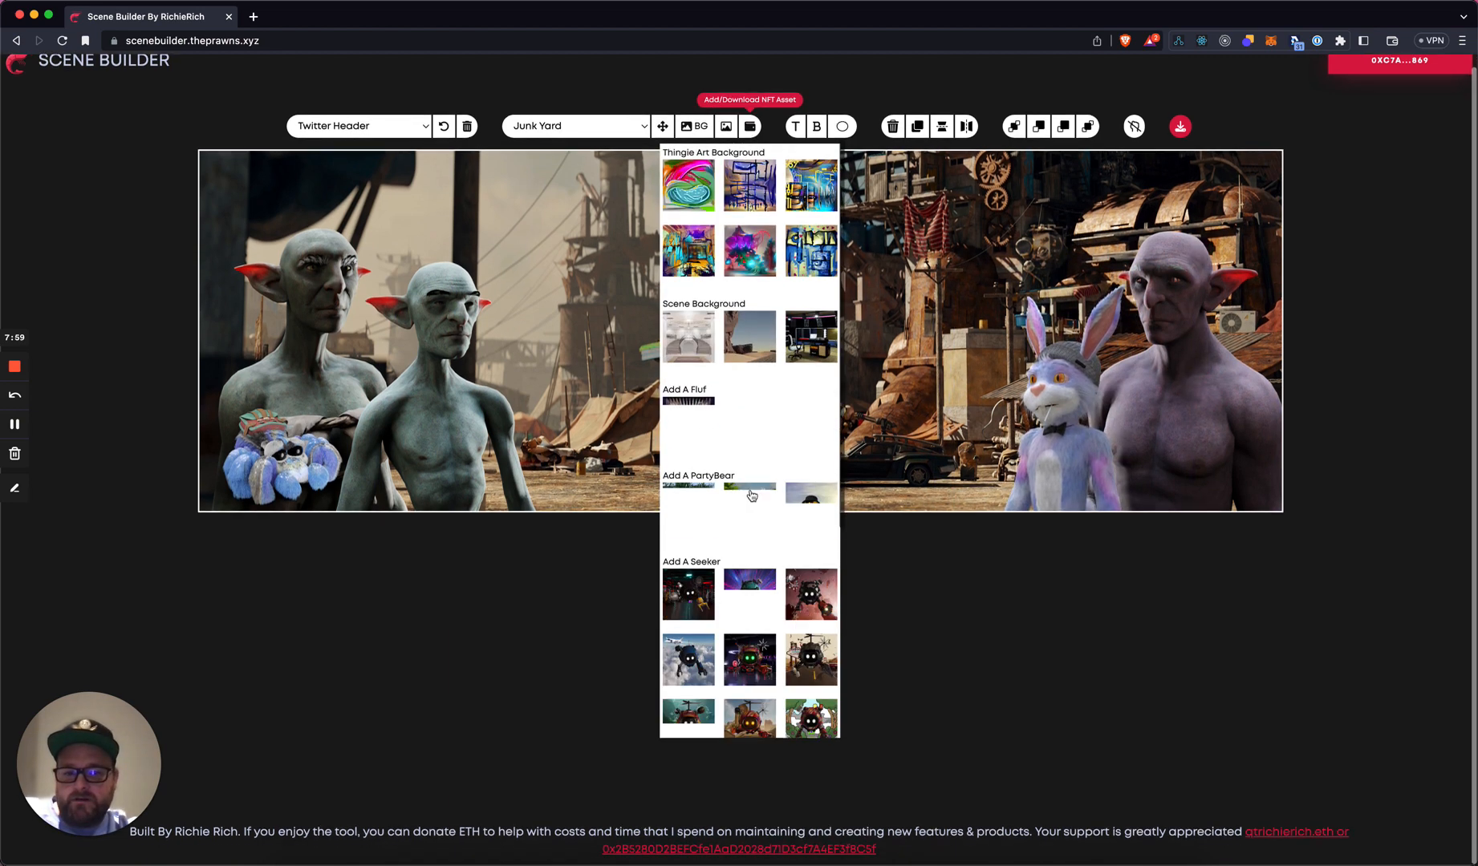
scroll(723, 536, down, 2)
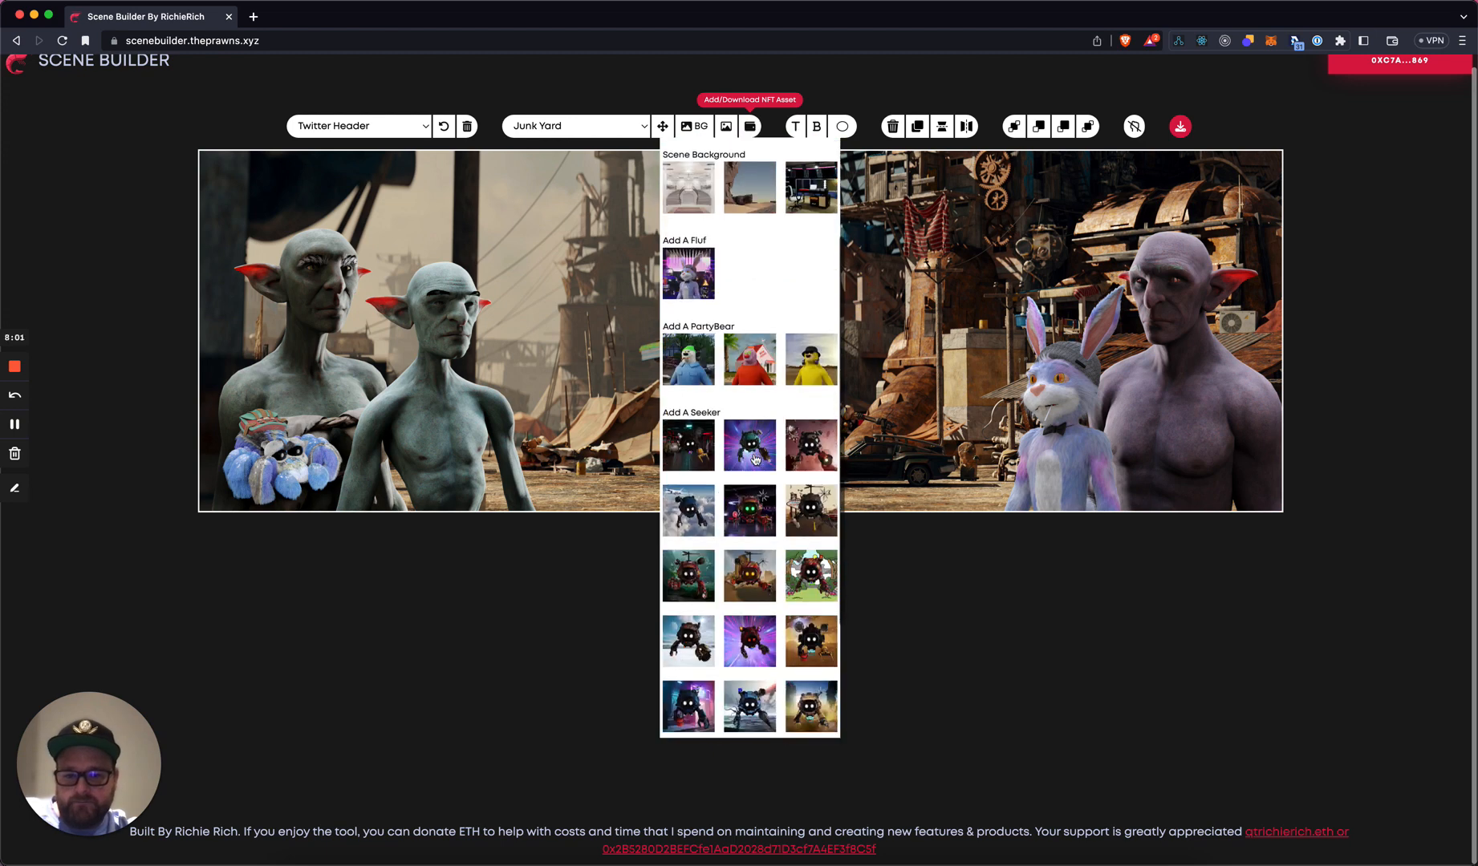
scroll(644, 568, up, 1)
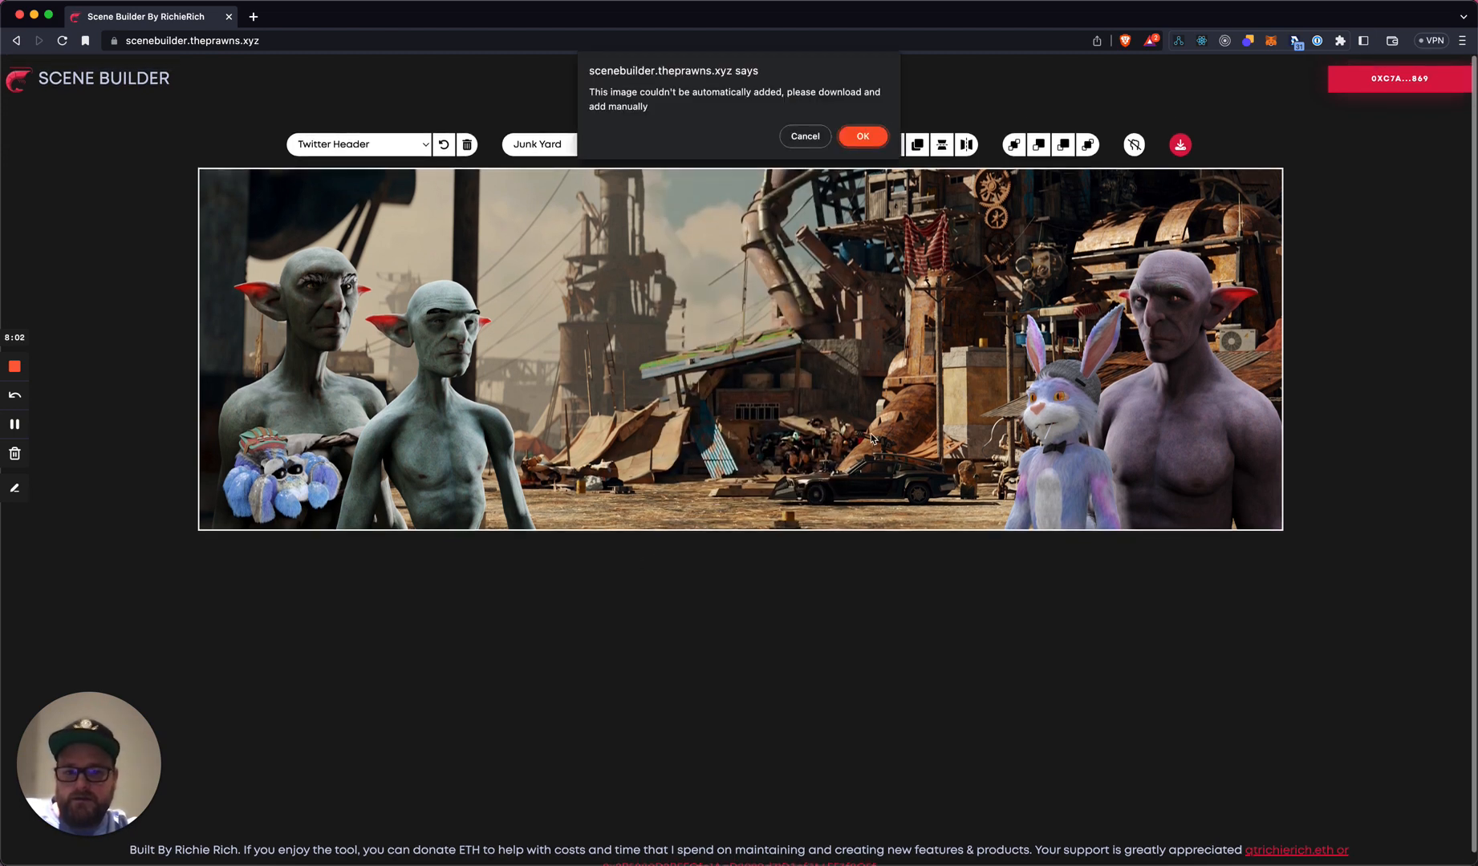
click(867, 134)
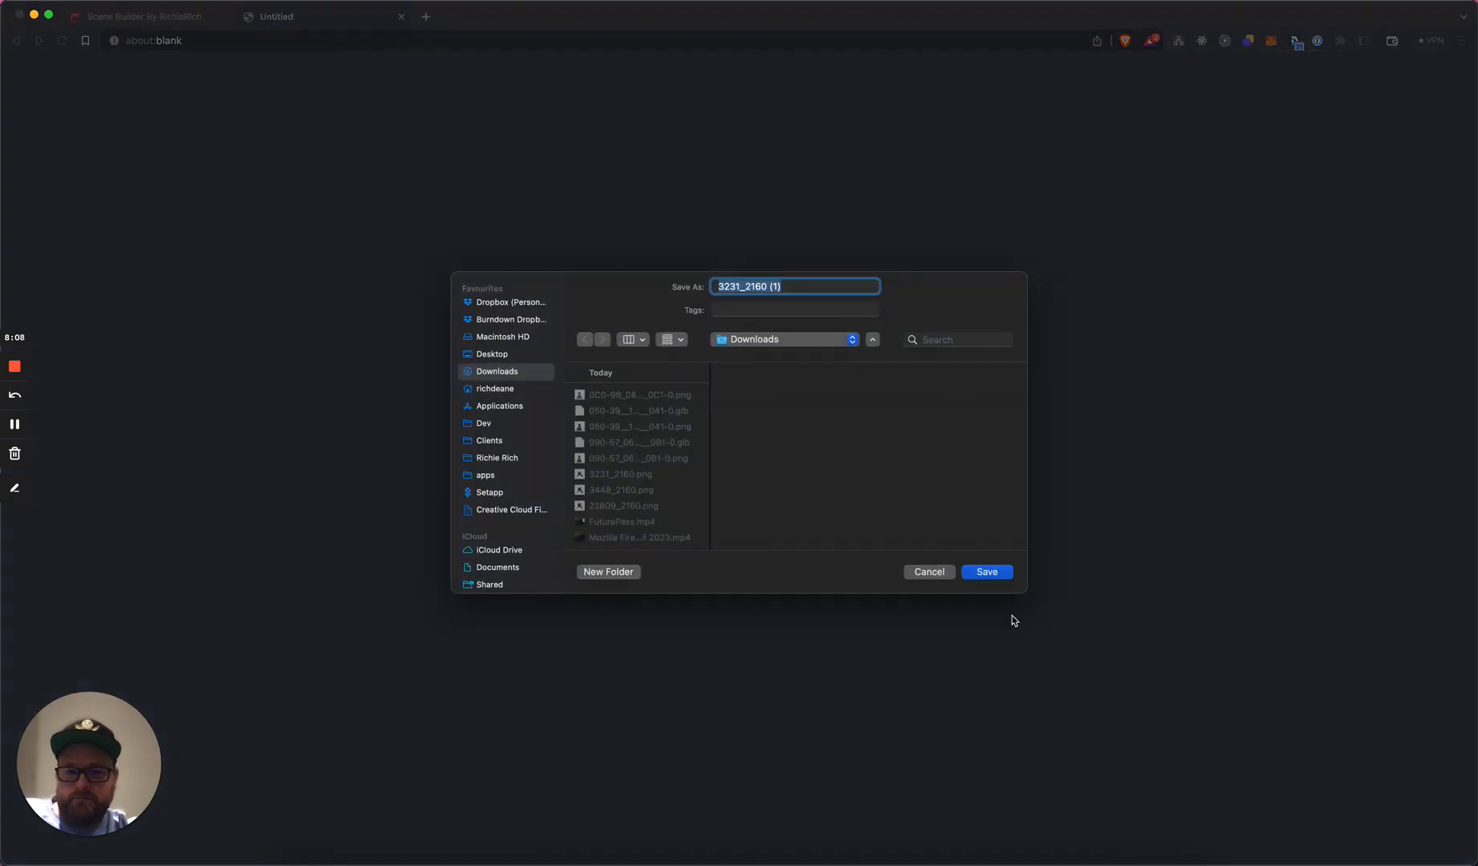
click(987, 572)
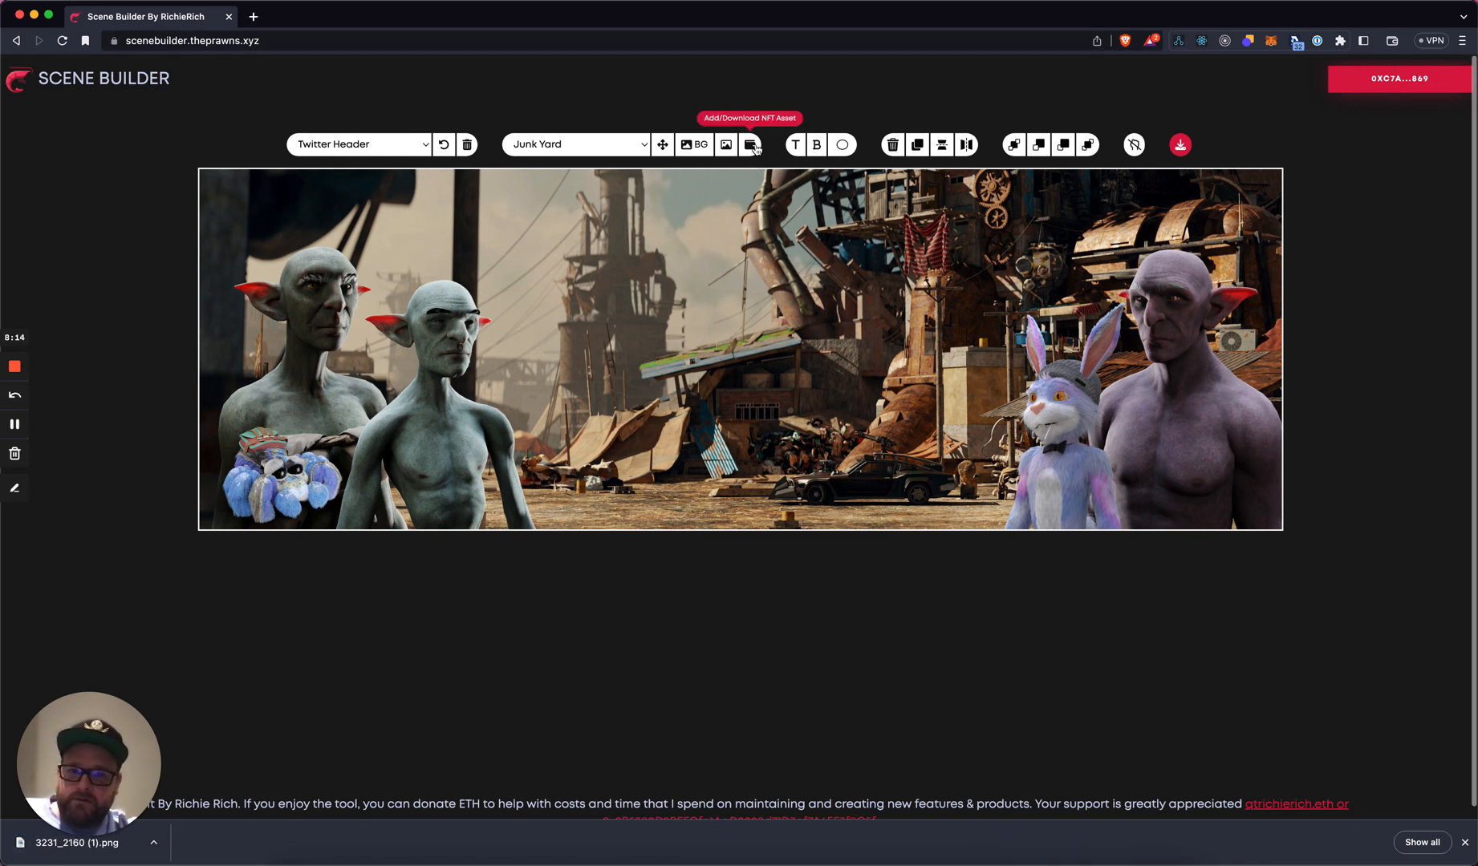
- Add the image 3231_2160 (1).png, enlarge the teal robot to about 60% of the canvas height and place it above the tents
click(726, 146)
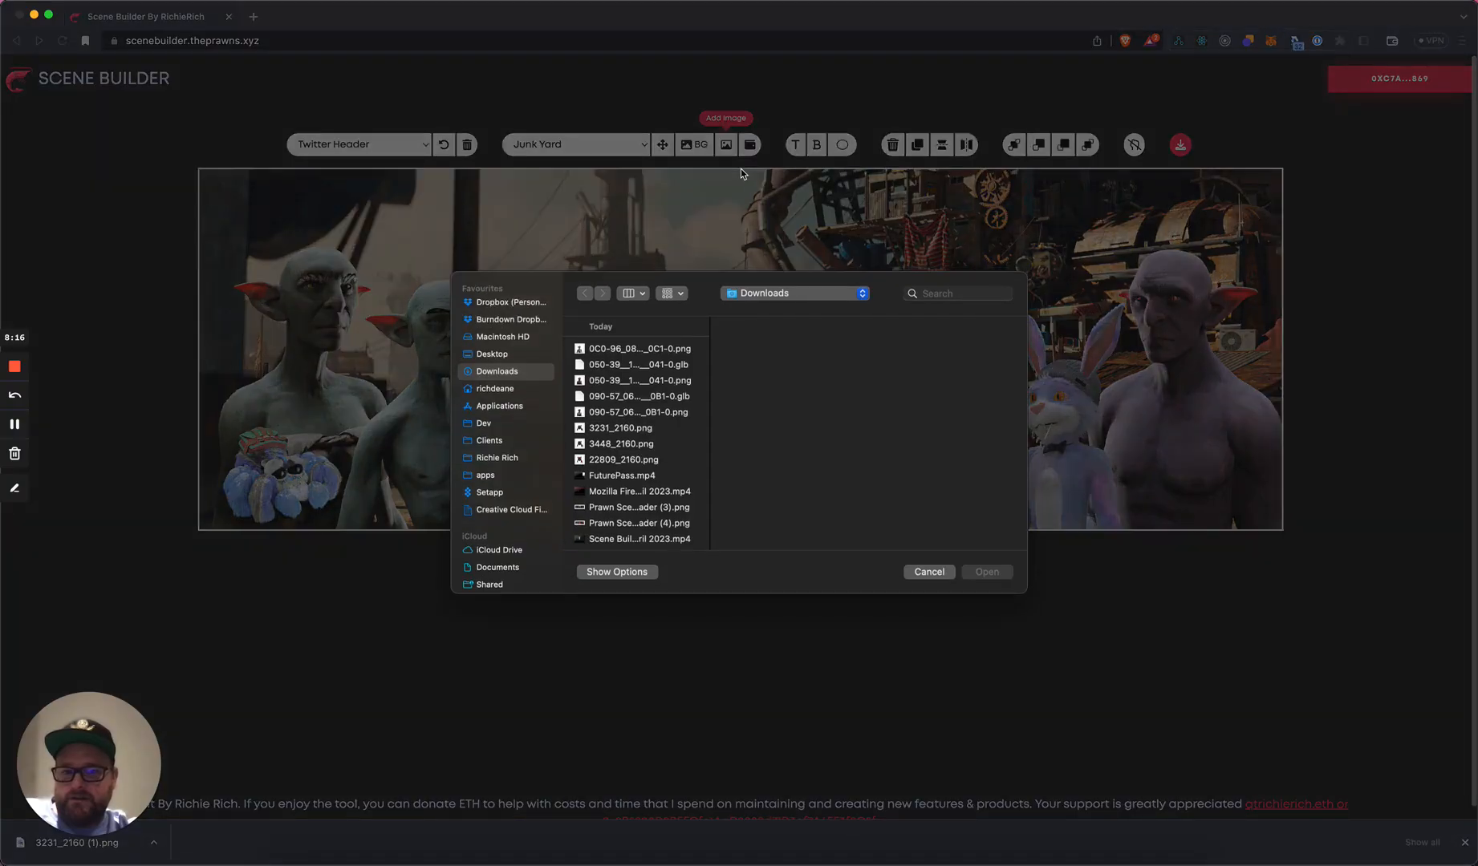
click(635, 430)
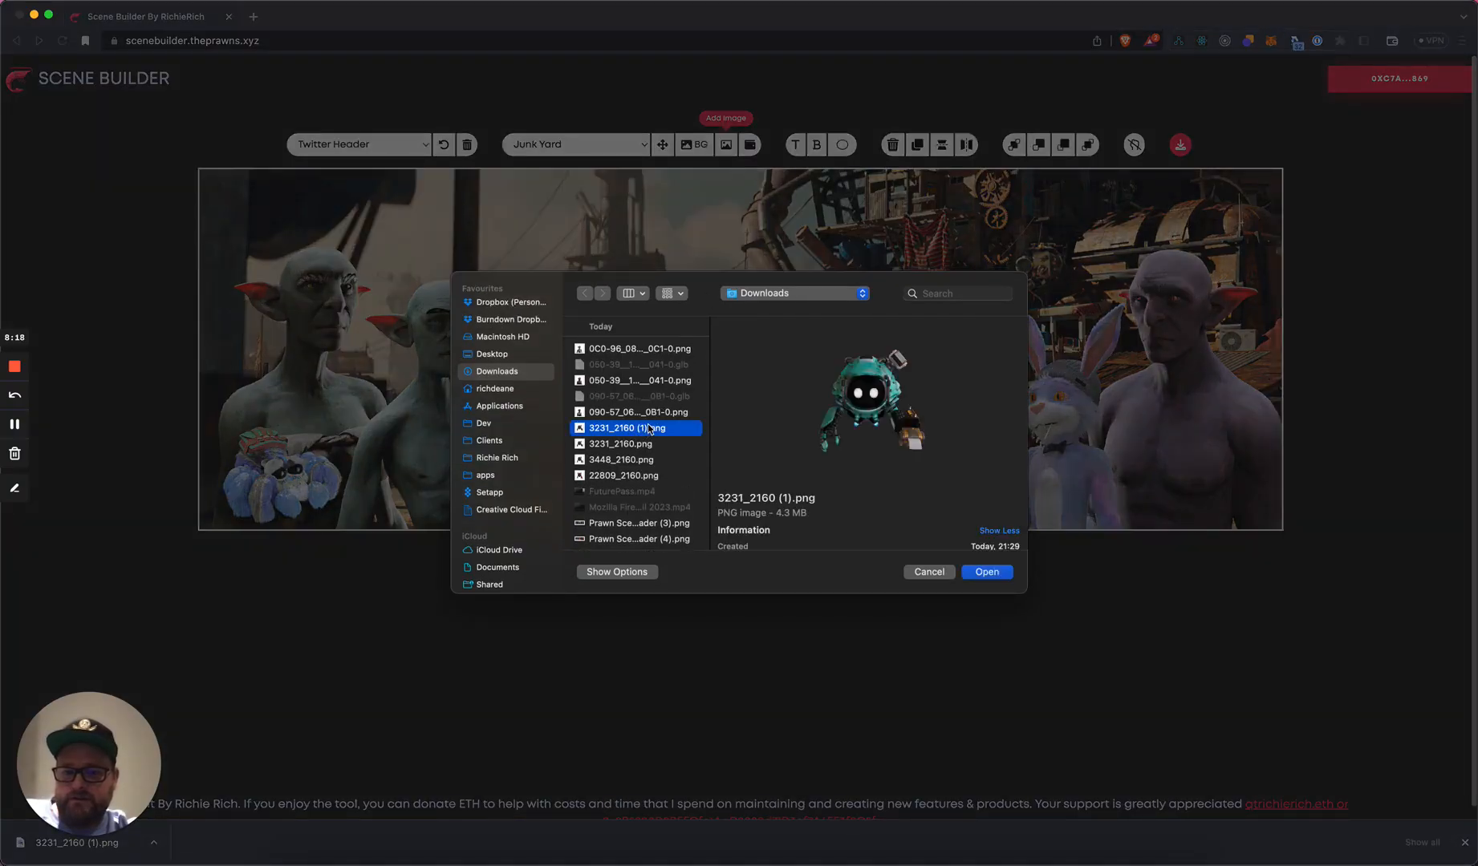
click(1001, 572)
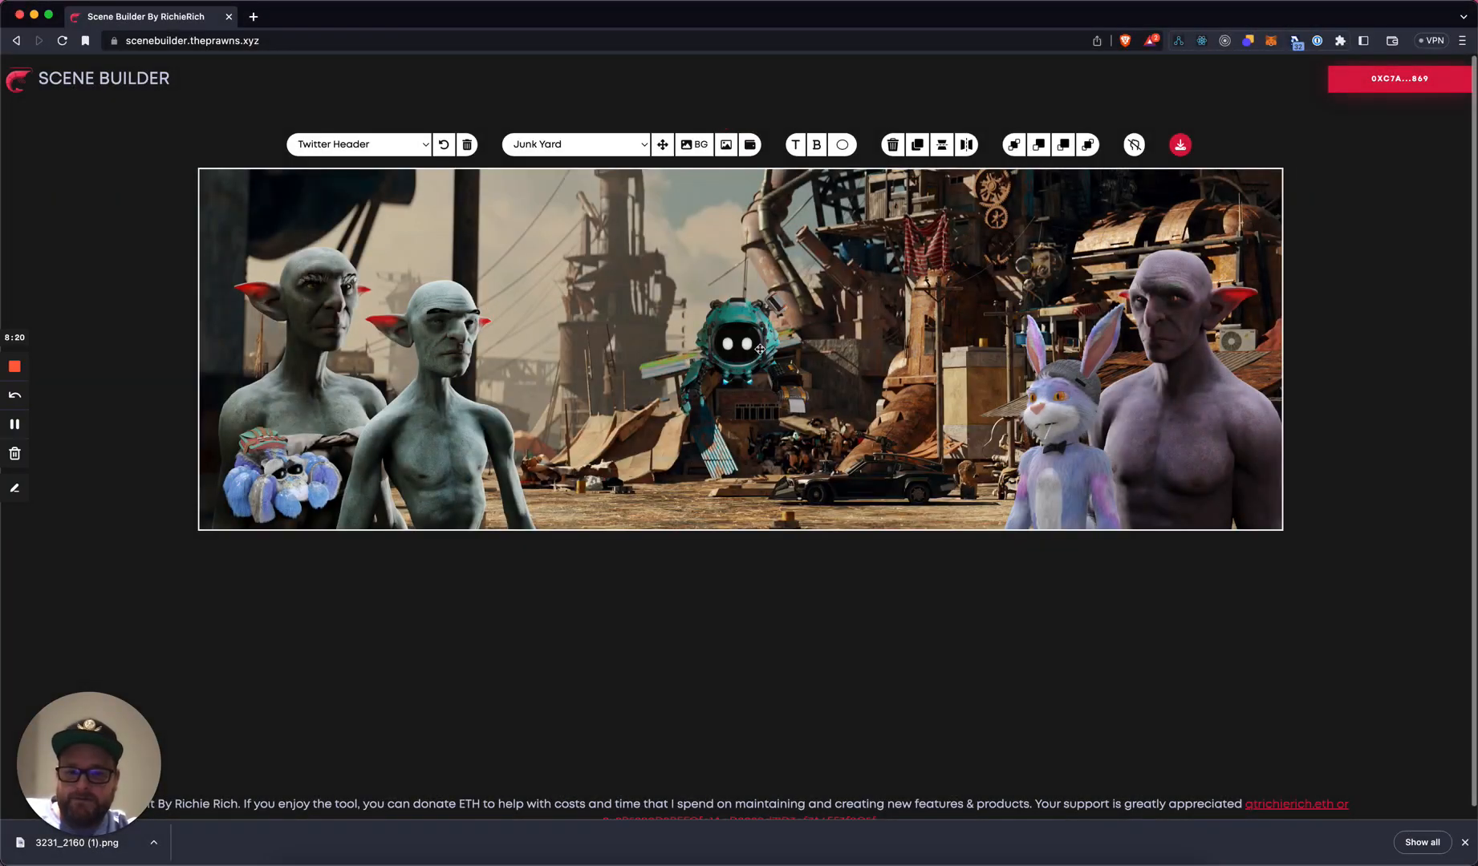
drag(832, 439, 935, 543)
drag(706, 297, 526, 211)
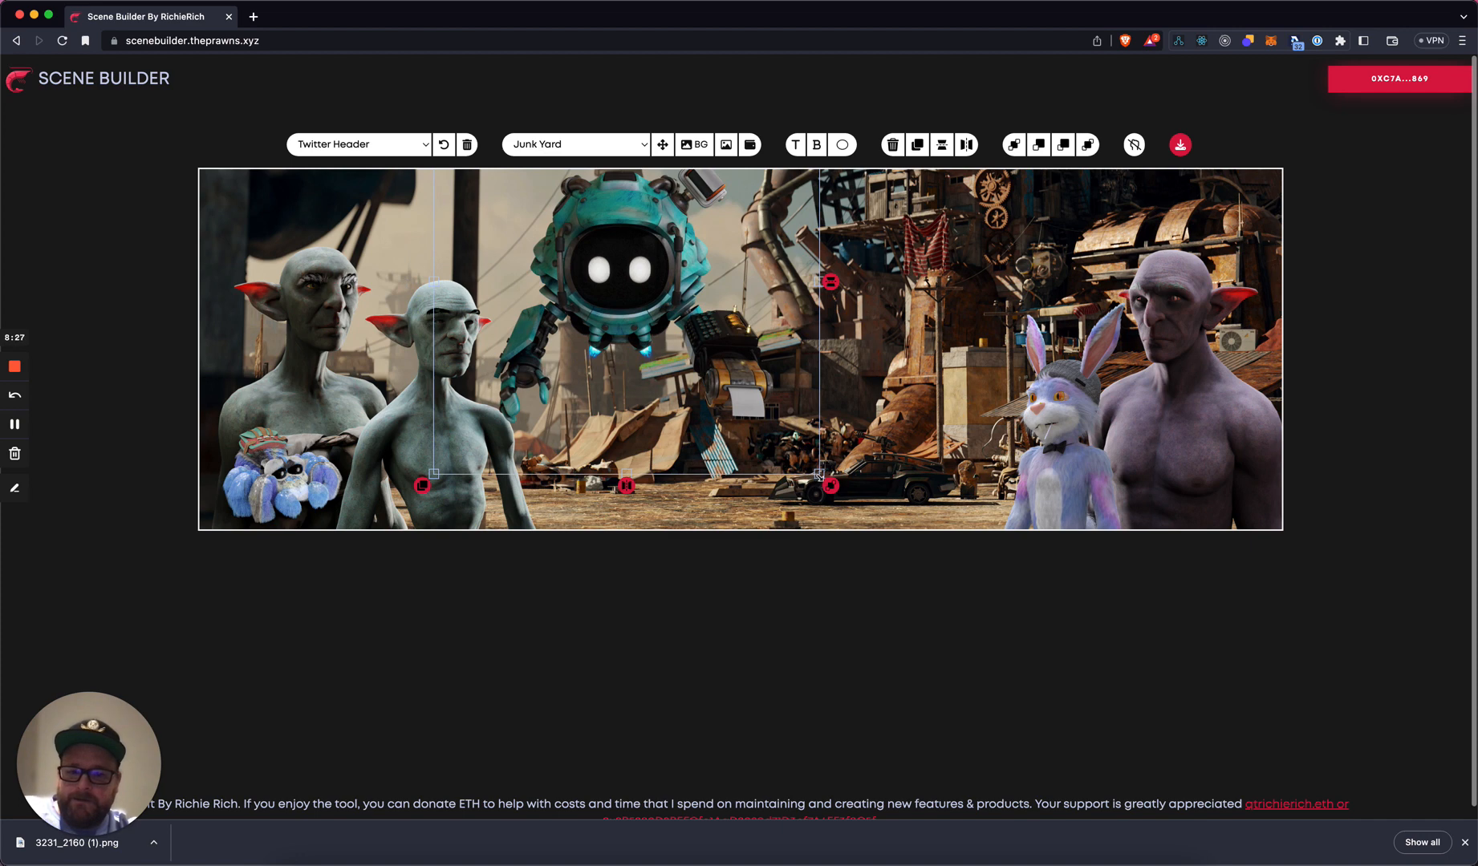
drag(819, 475, 769, 424)
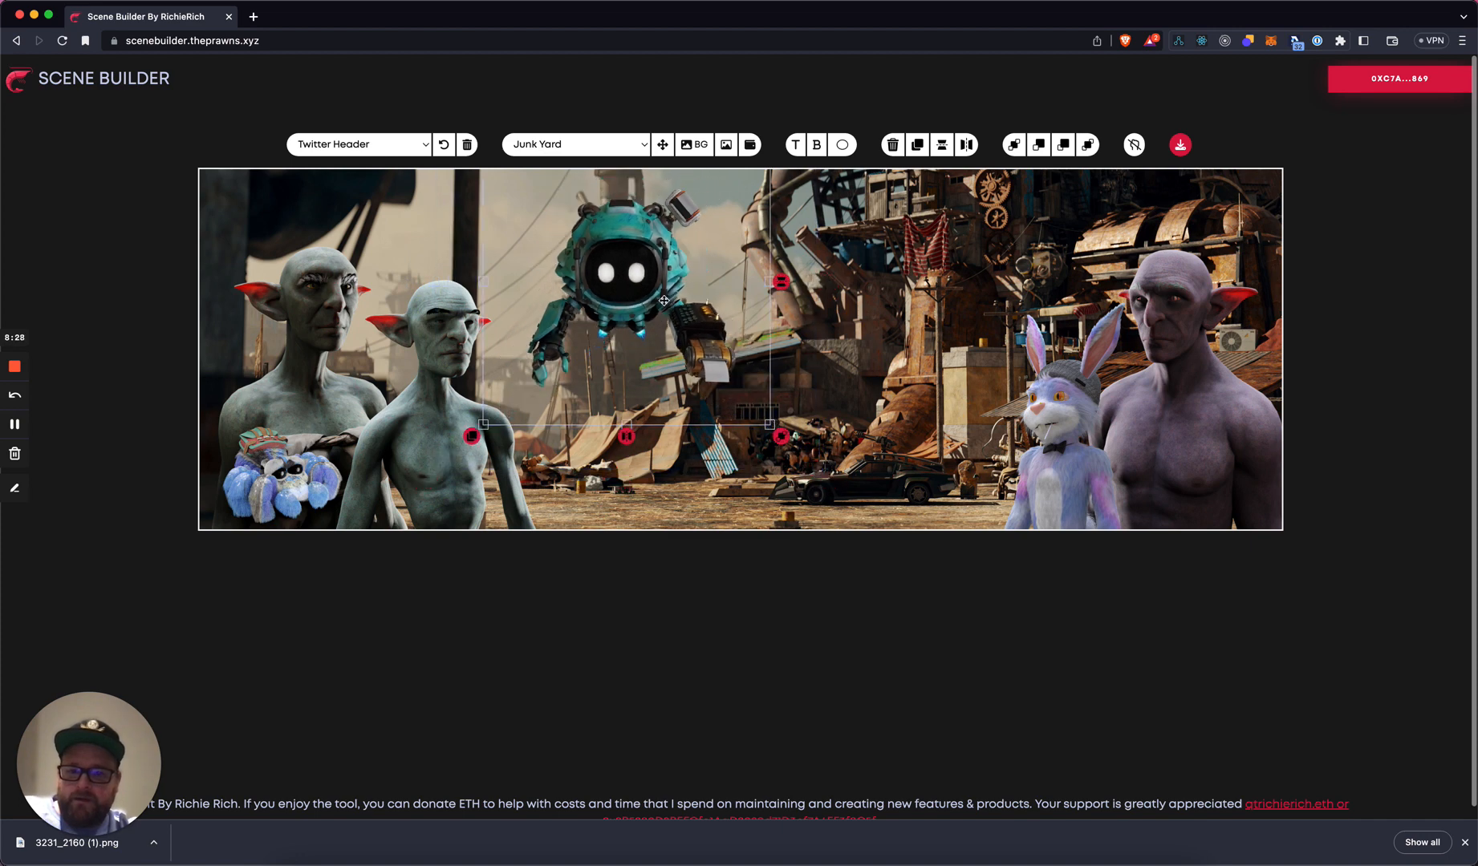
- Open the mansion scene background from the wallet assets as a full-size image, view it and return to the scene
click(750, 145)
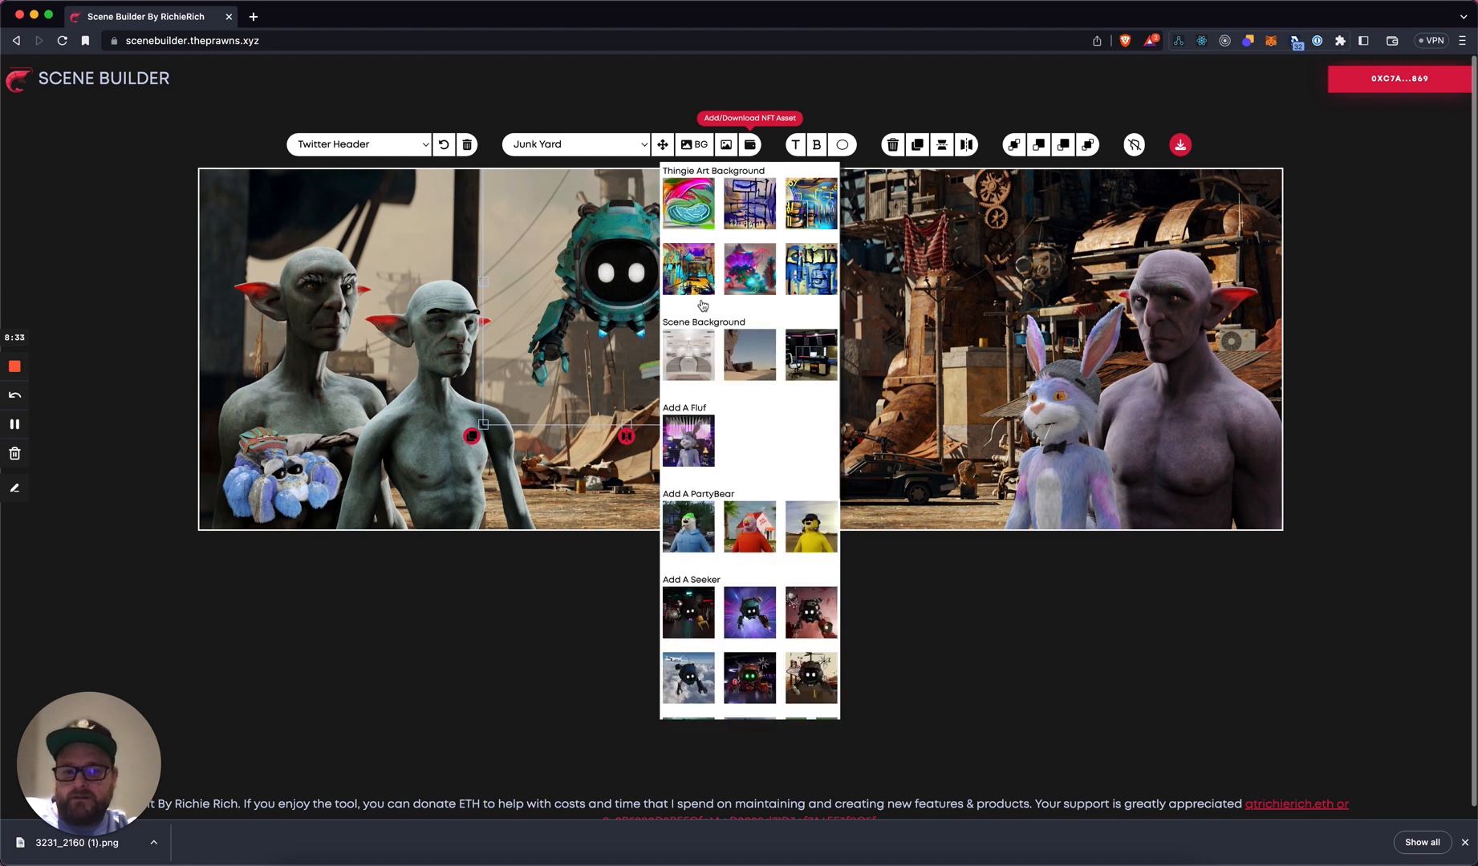
click(697, 368)
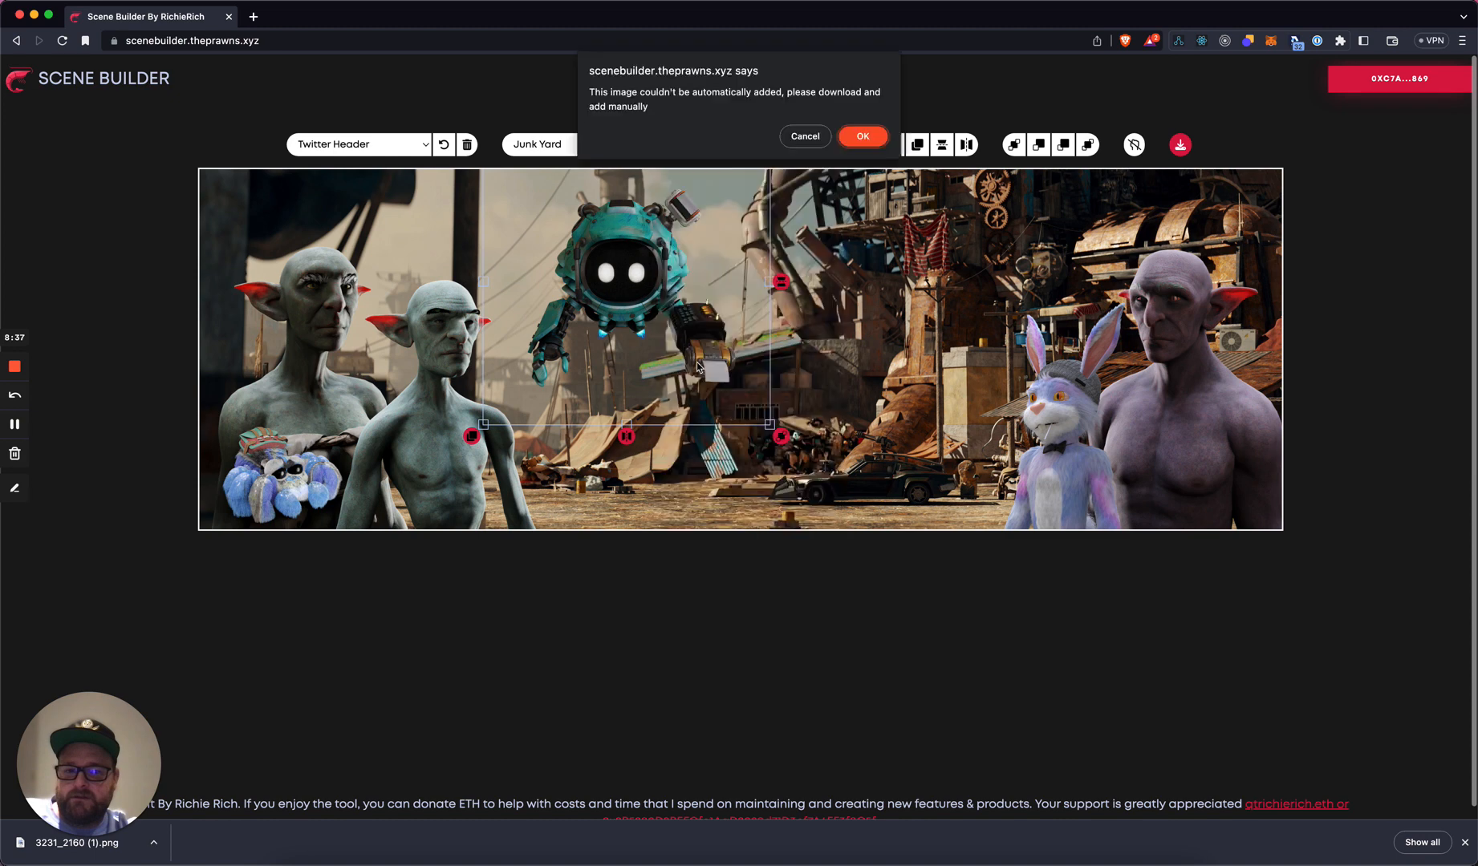
click(859, 137)
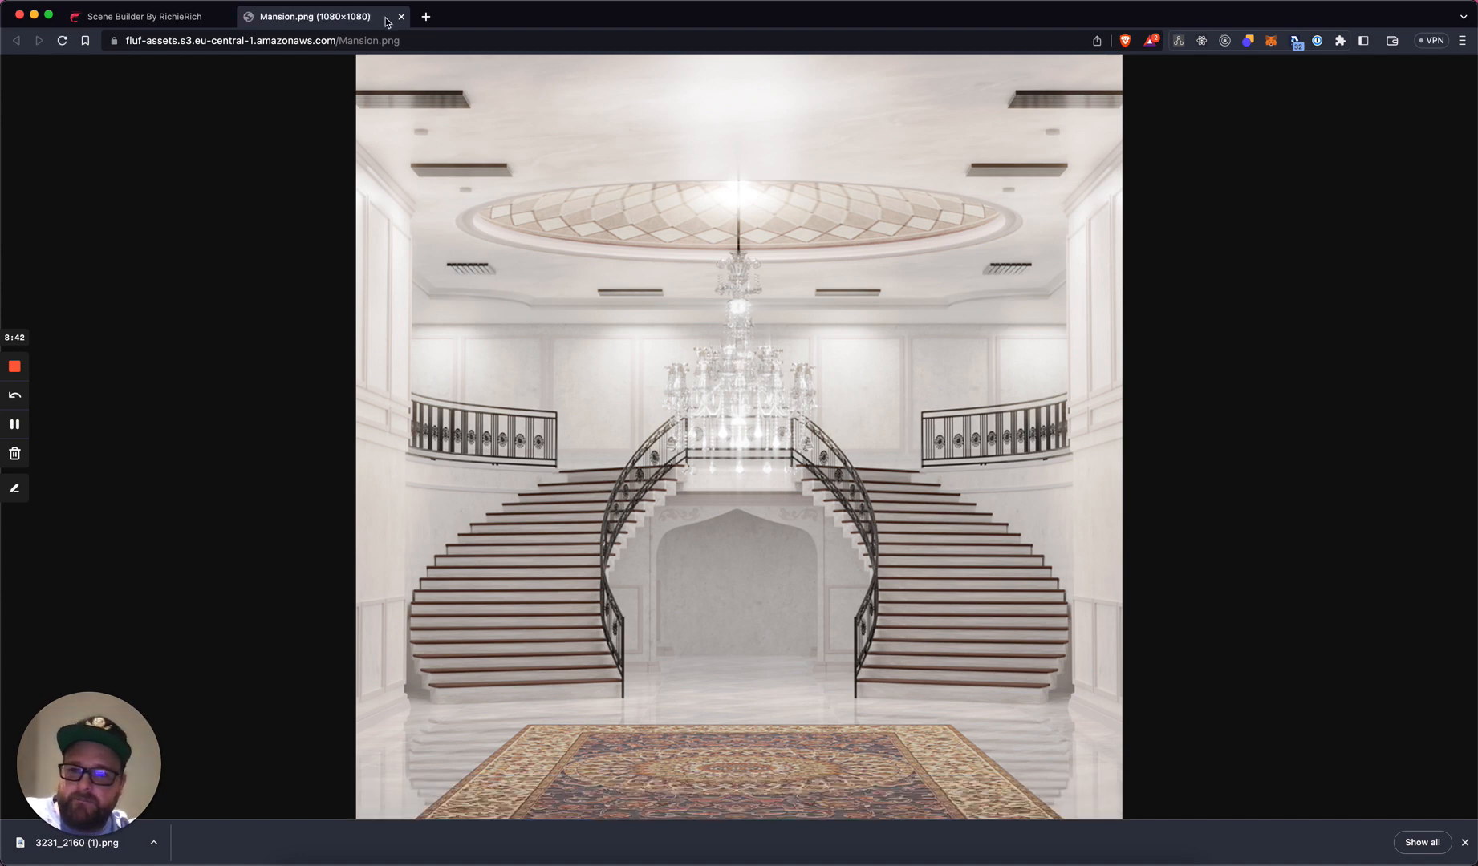
click(401, 17)
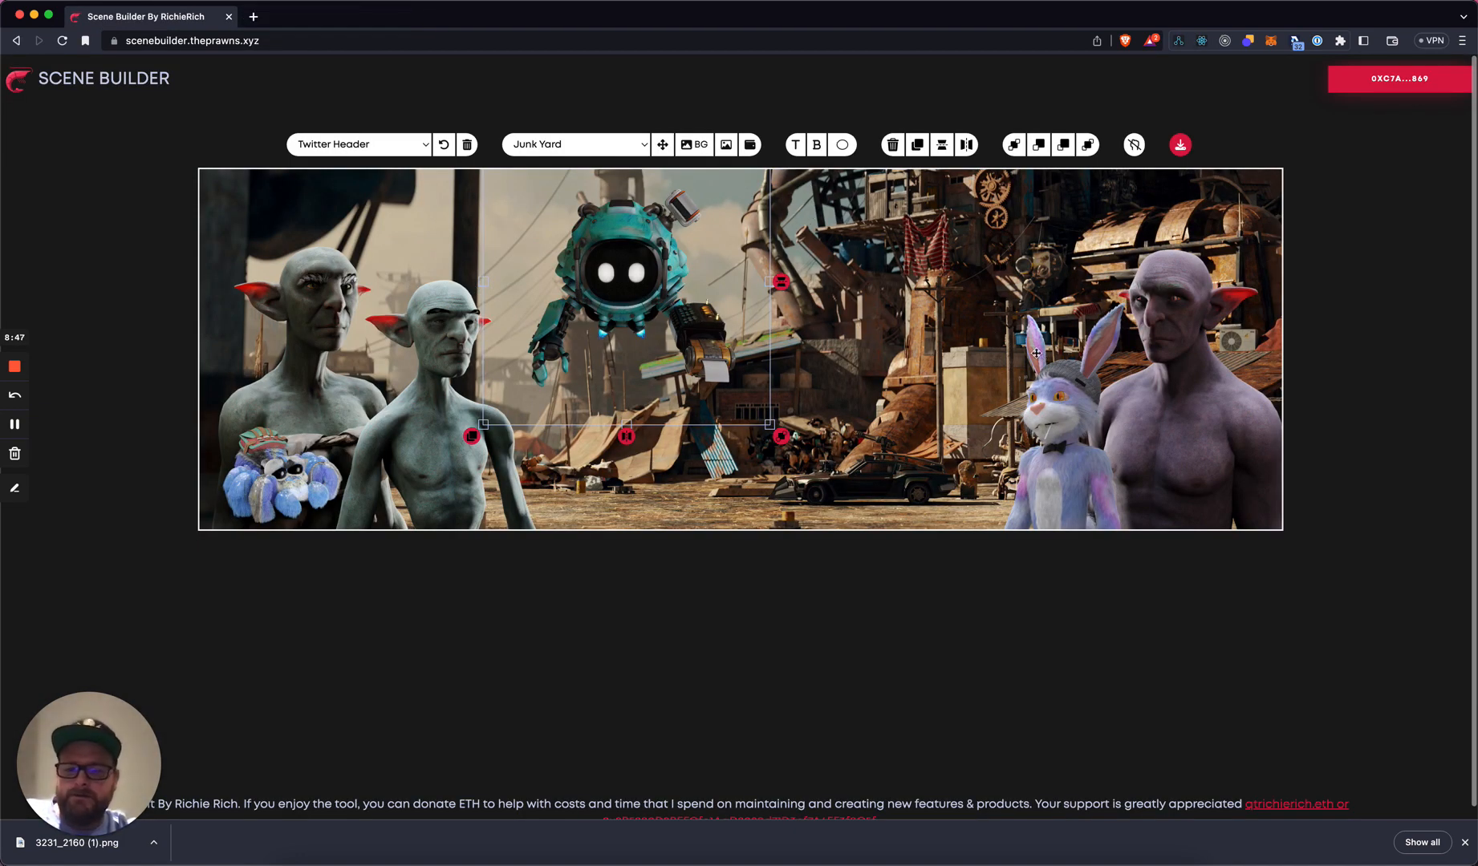
- Move the teal robot to the centre of the canvas and export the Twitter header image to Downloads
drag(602, 255, 774, 350)
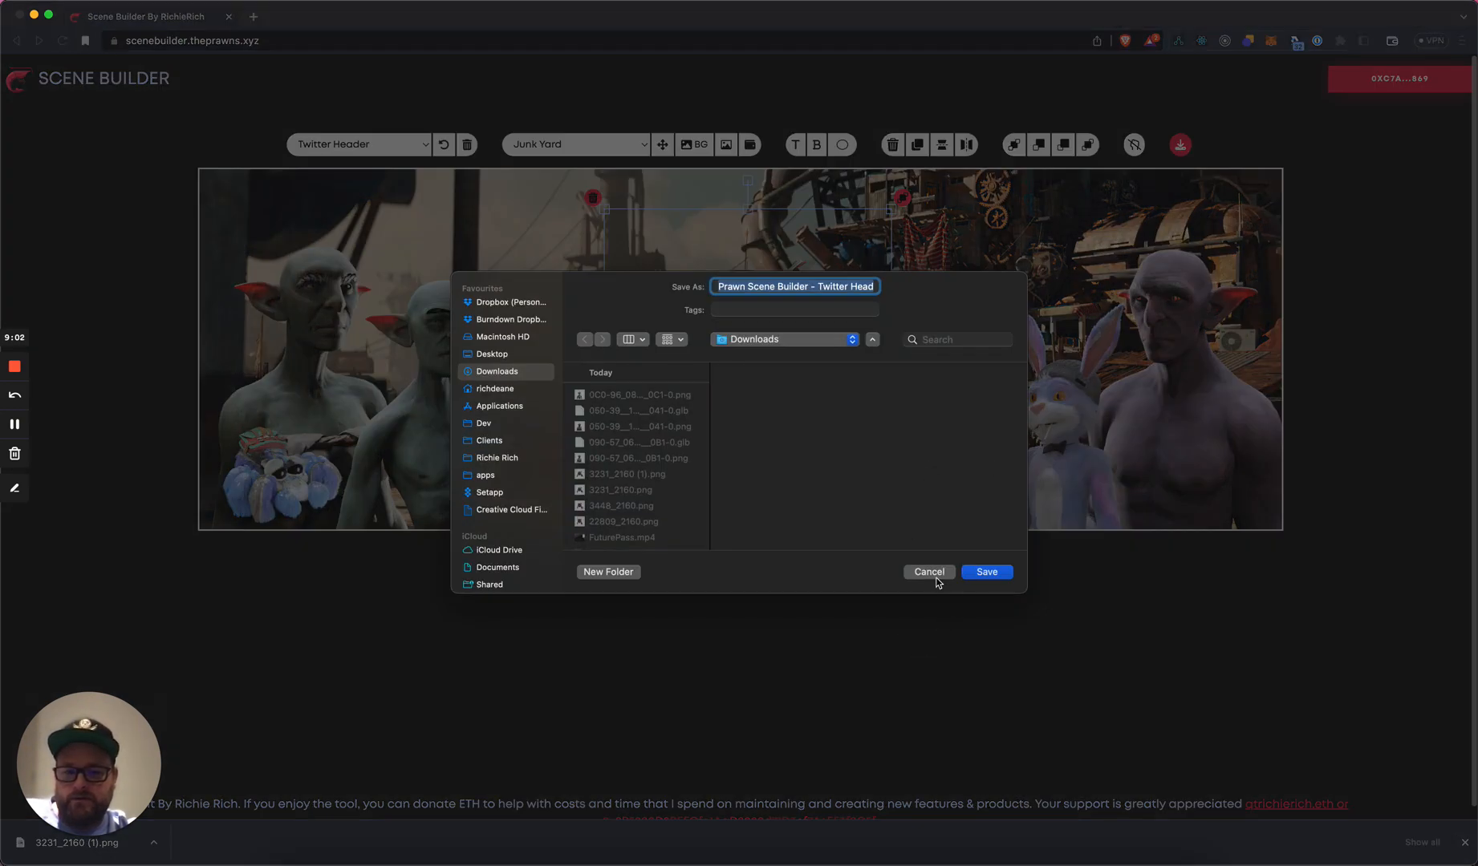
click(965, 574)
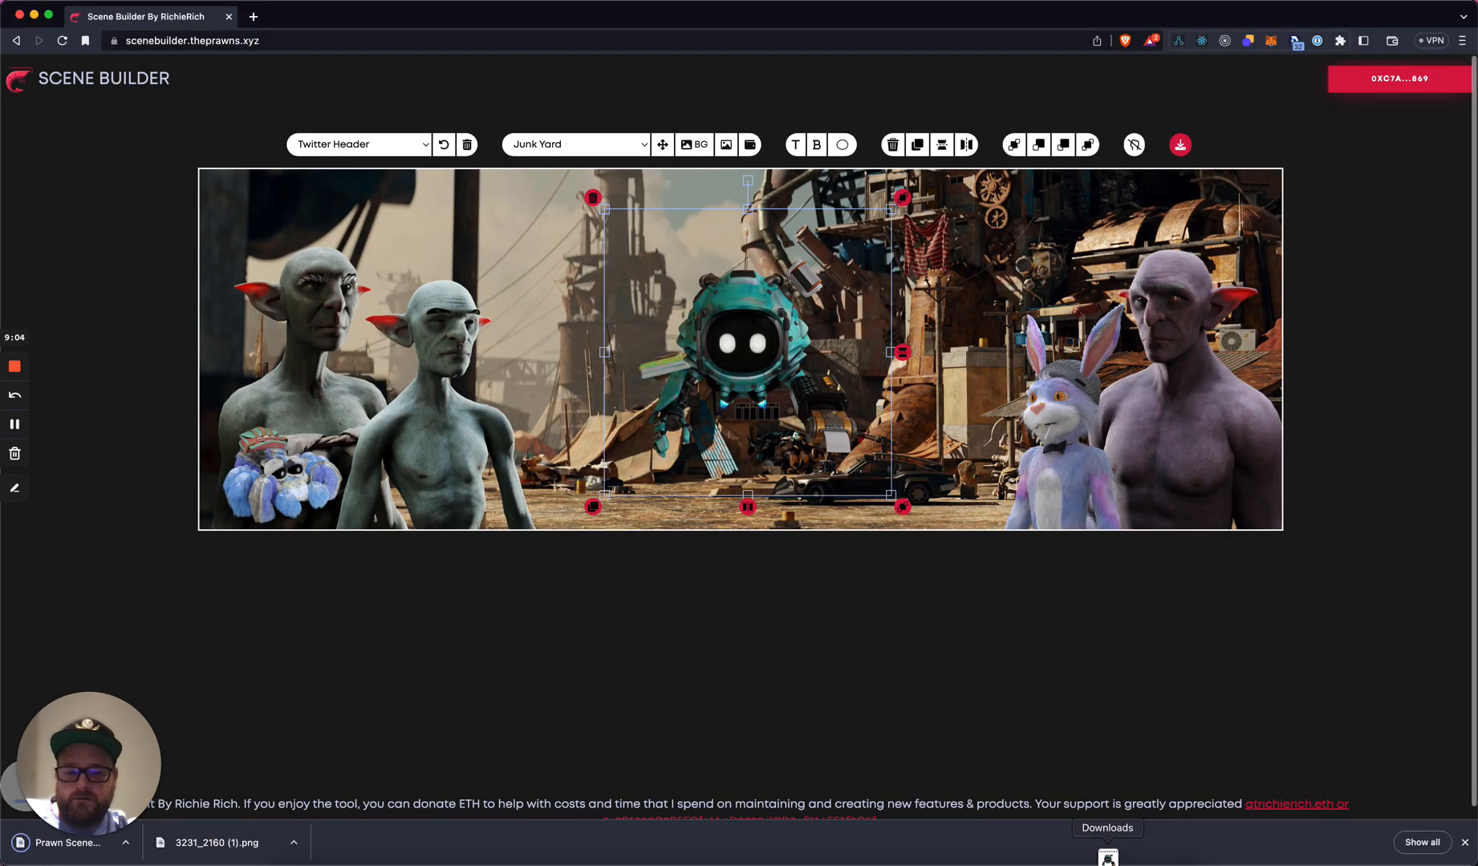
- Open the exported image Prawn Scene Builder - Twitter Header (1).png from Downloads, check the composition and close it
click(1110, 857)
click(1108, 833)
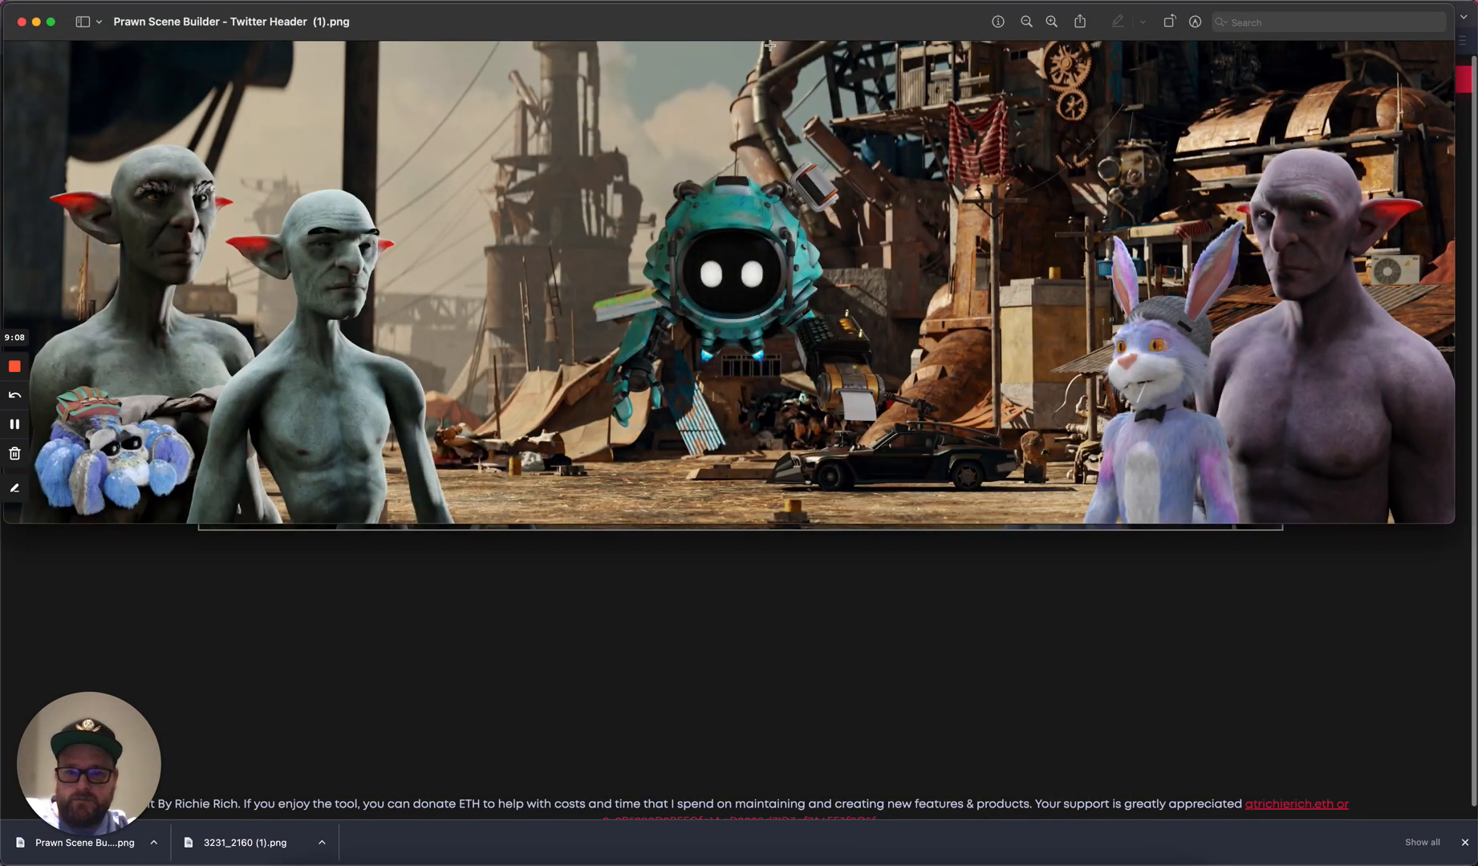
drag(771, 33, 772, 80)
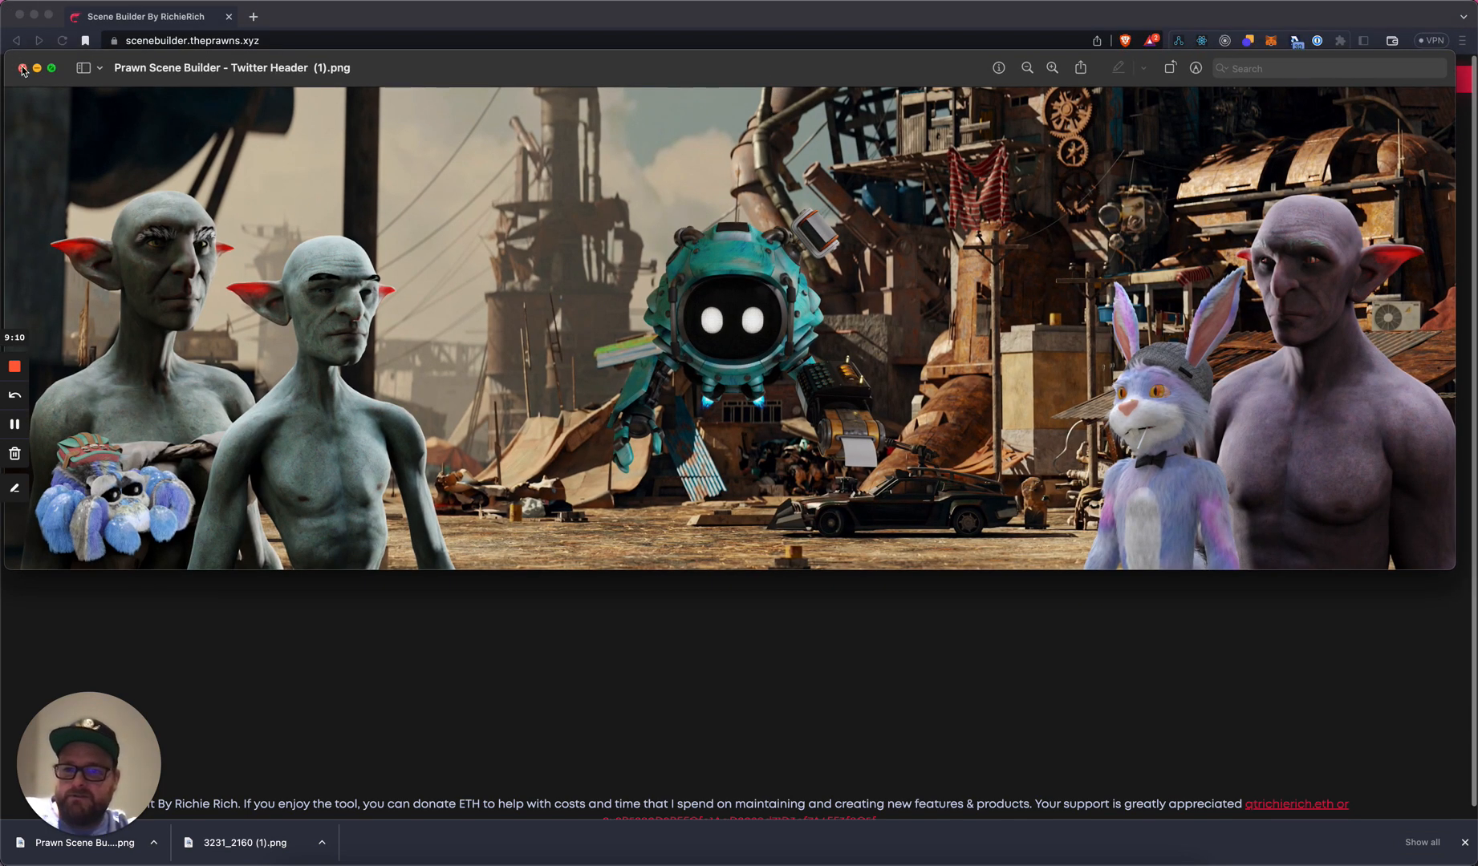
click(23, 68)
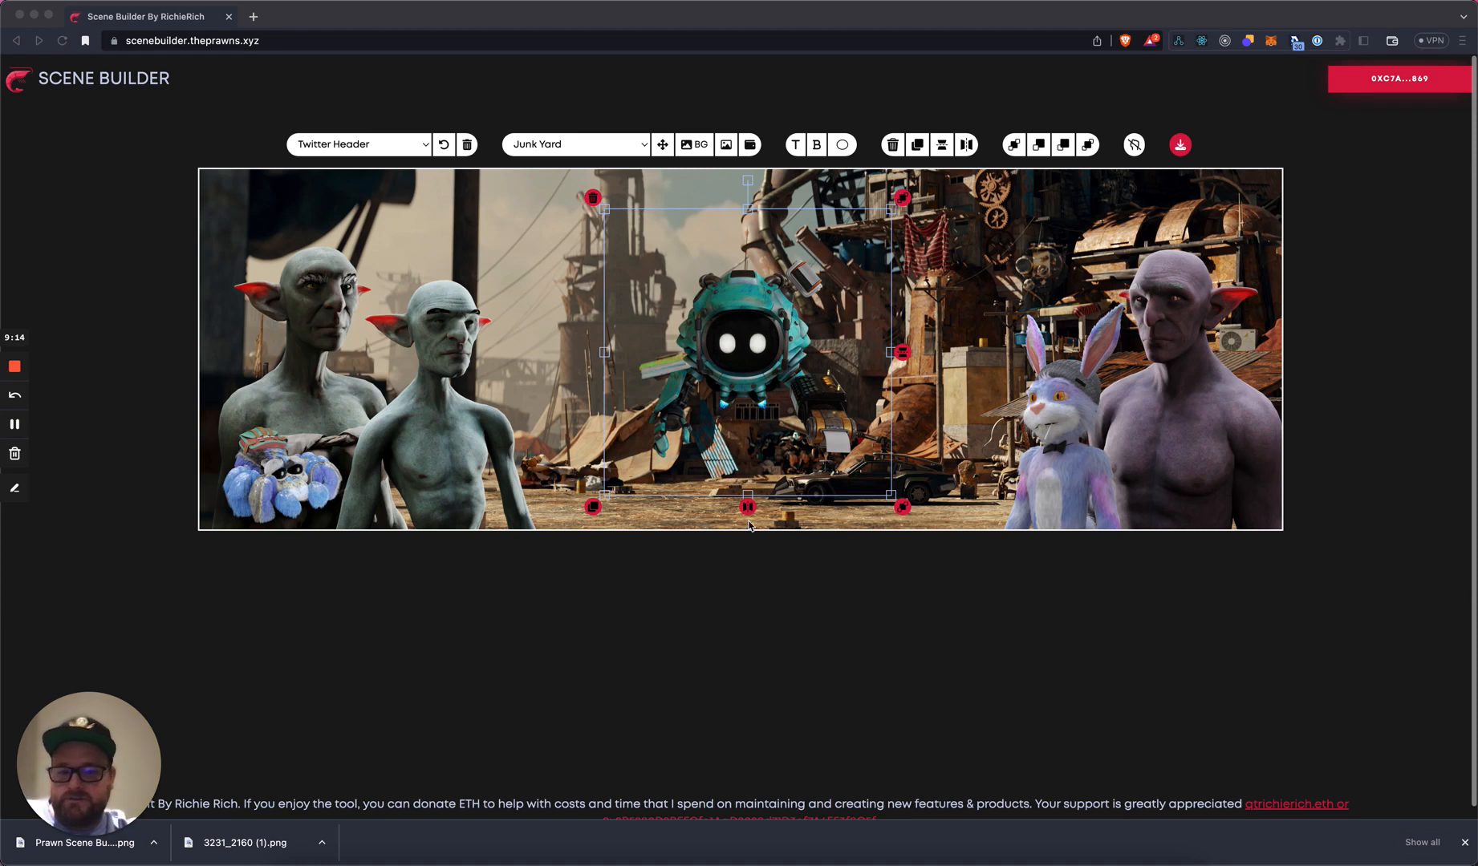
click(563, 245)
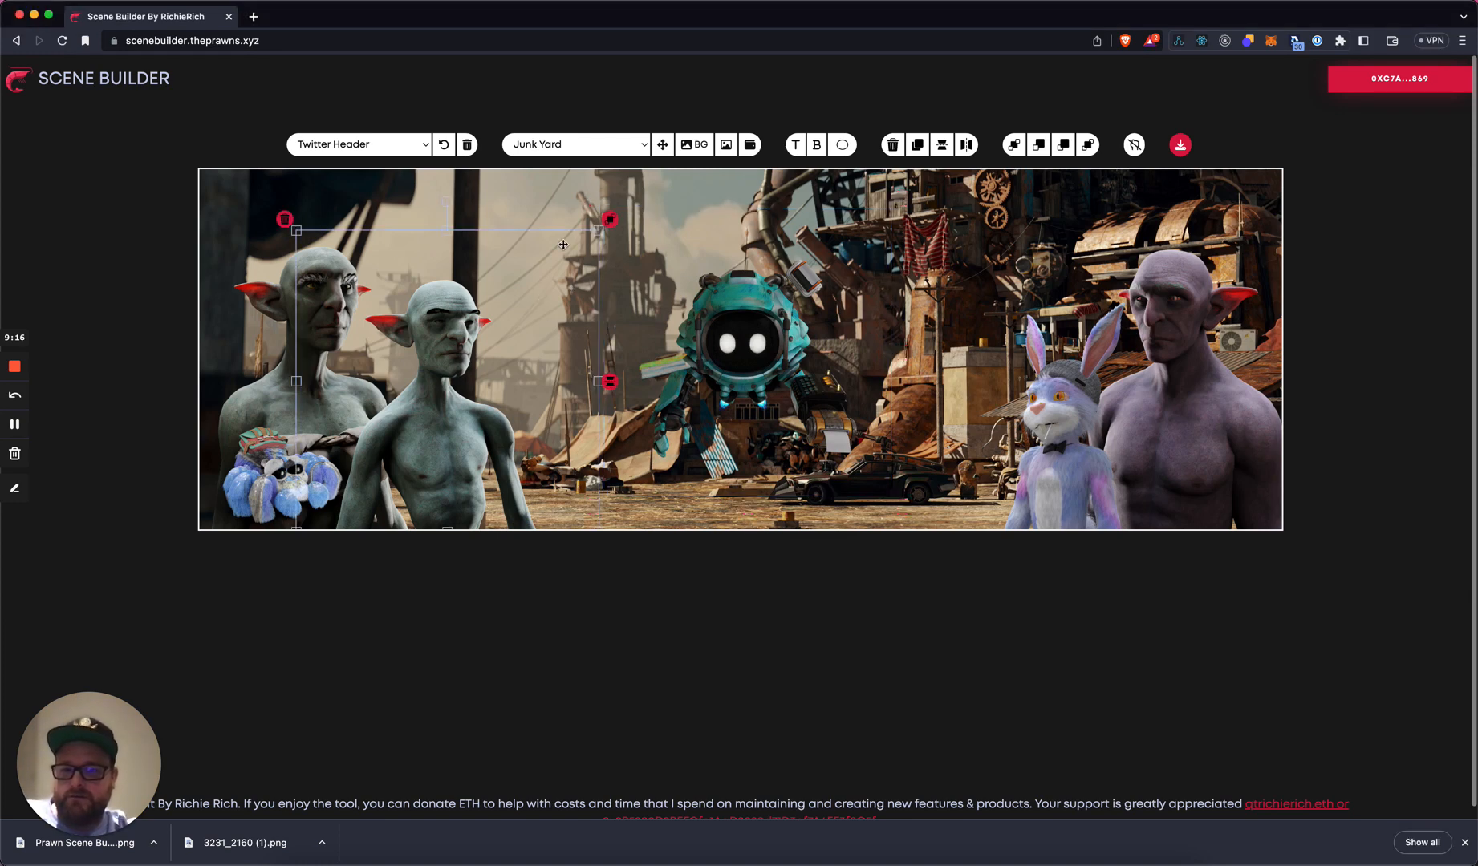
click(578, 216)
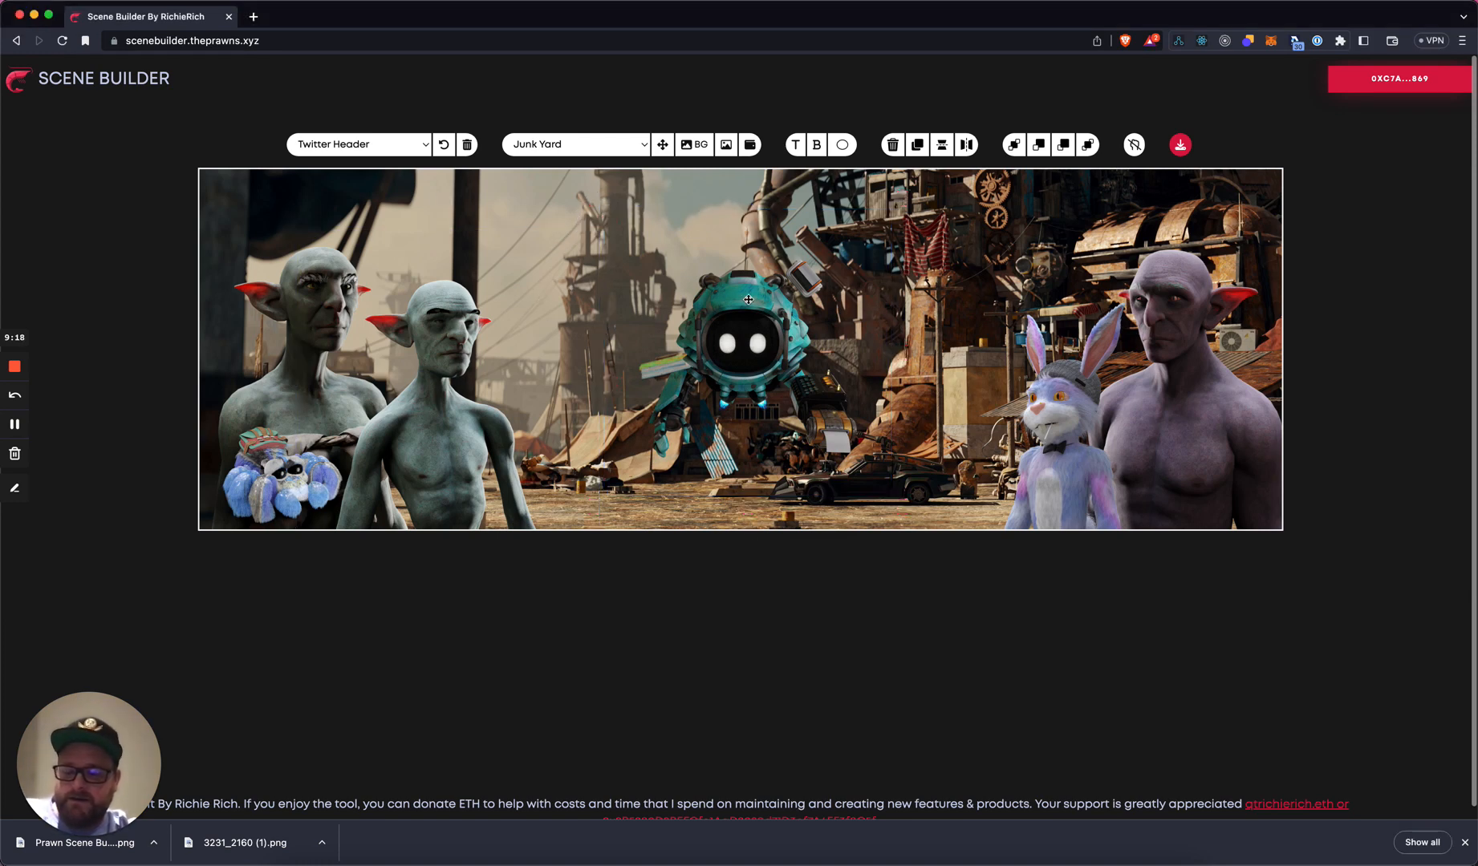